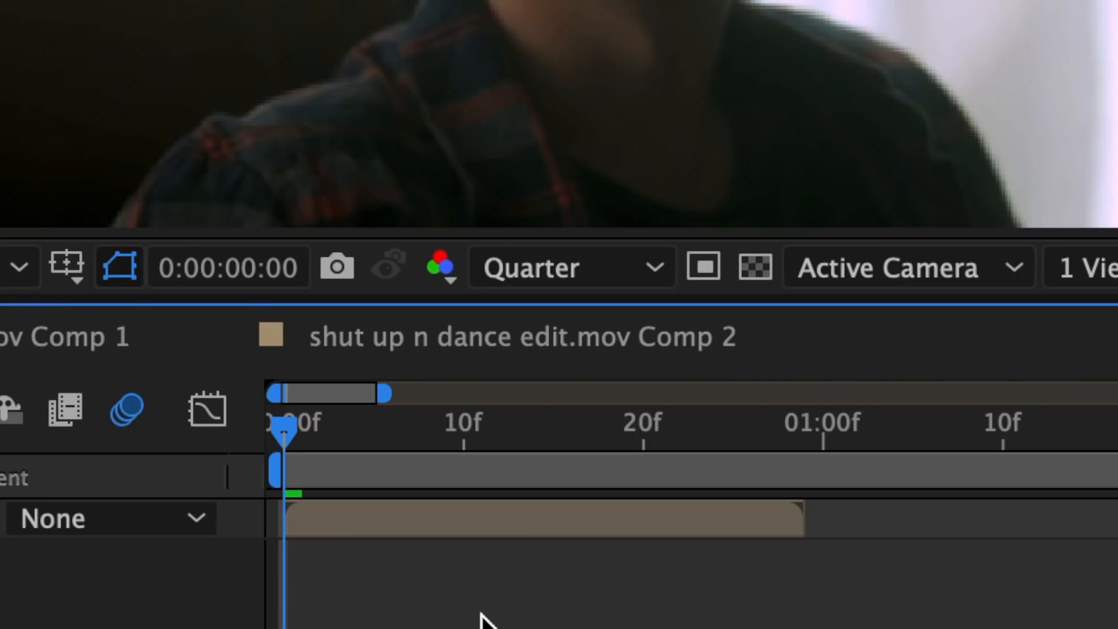
click(533, 273)
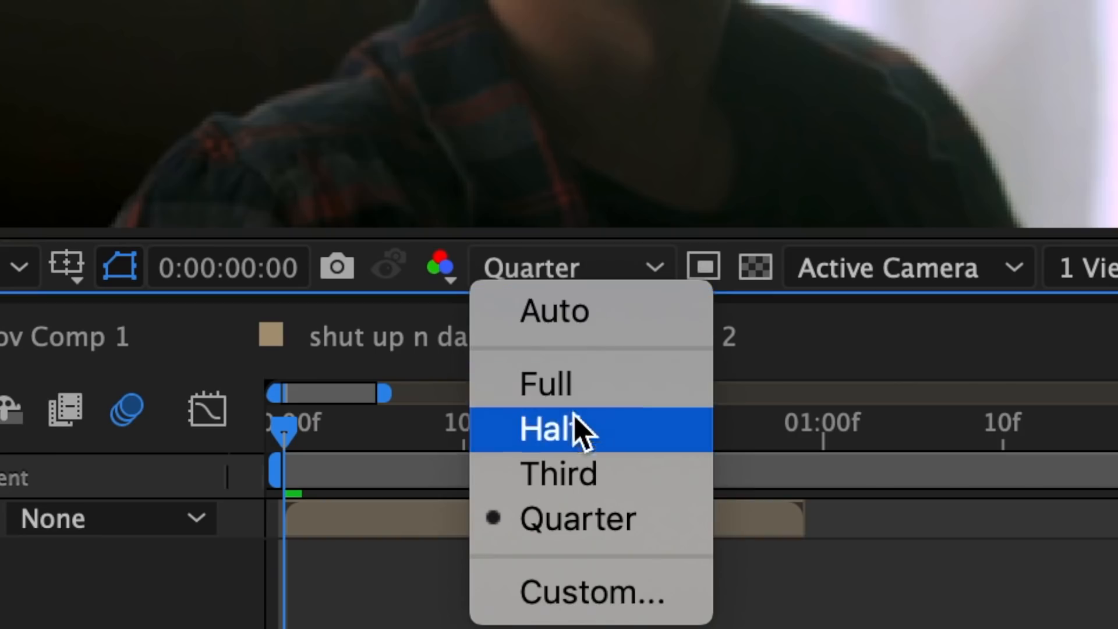
key(Escape)
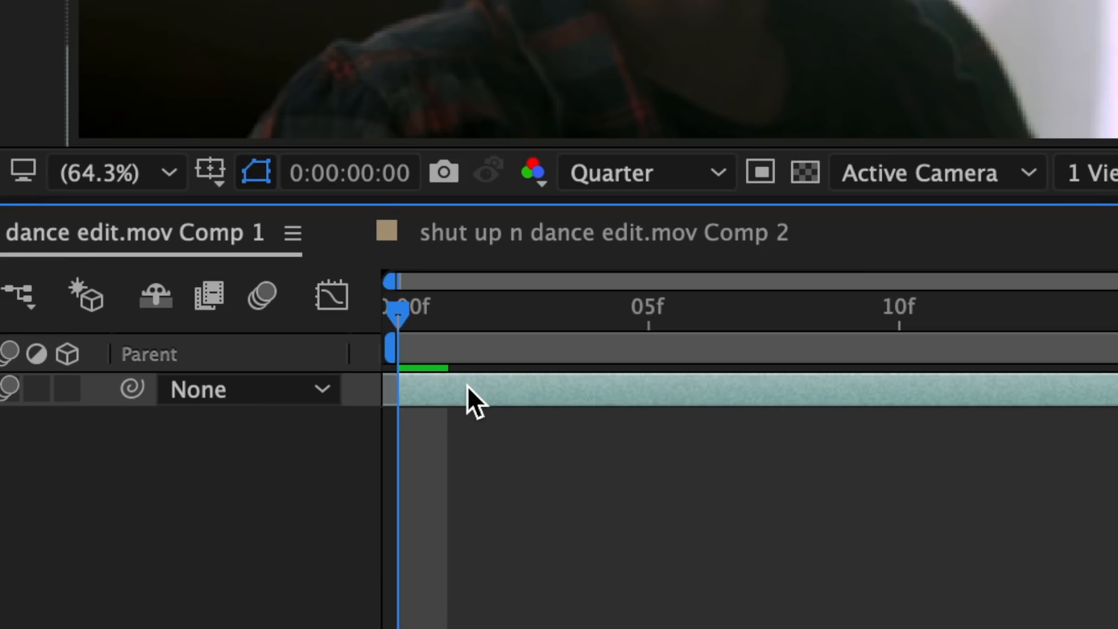
Pre-compose the clip layer with all attributes moved into the new composition, and duplicate the clip layer in Comp 1
right_click(467, 386)
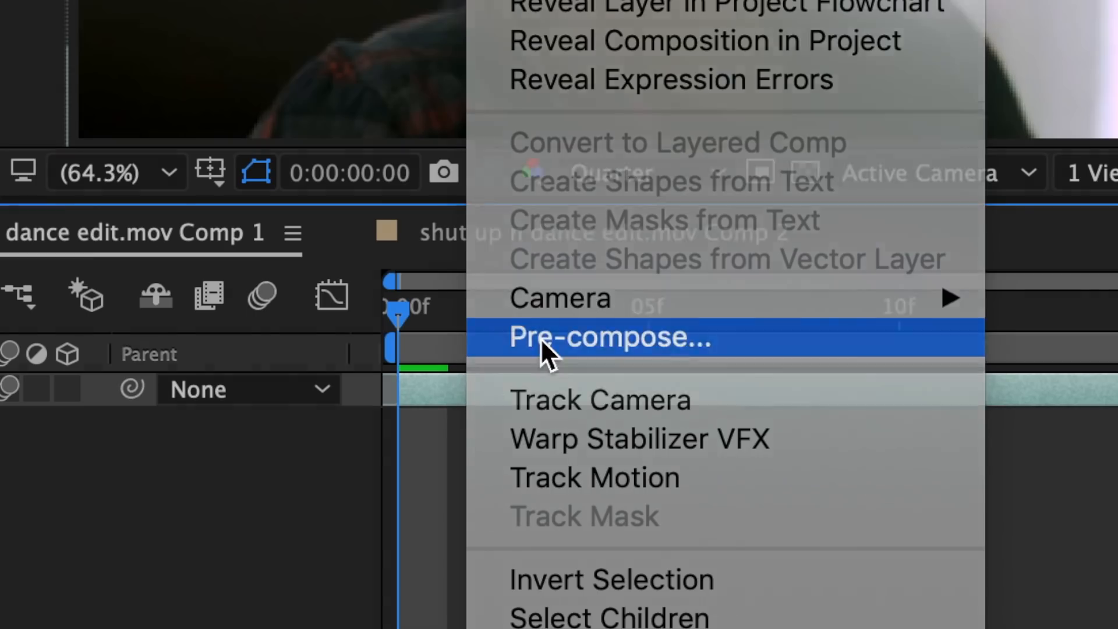
click(541, 339)
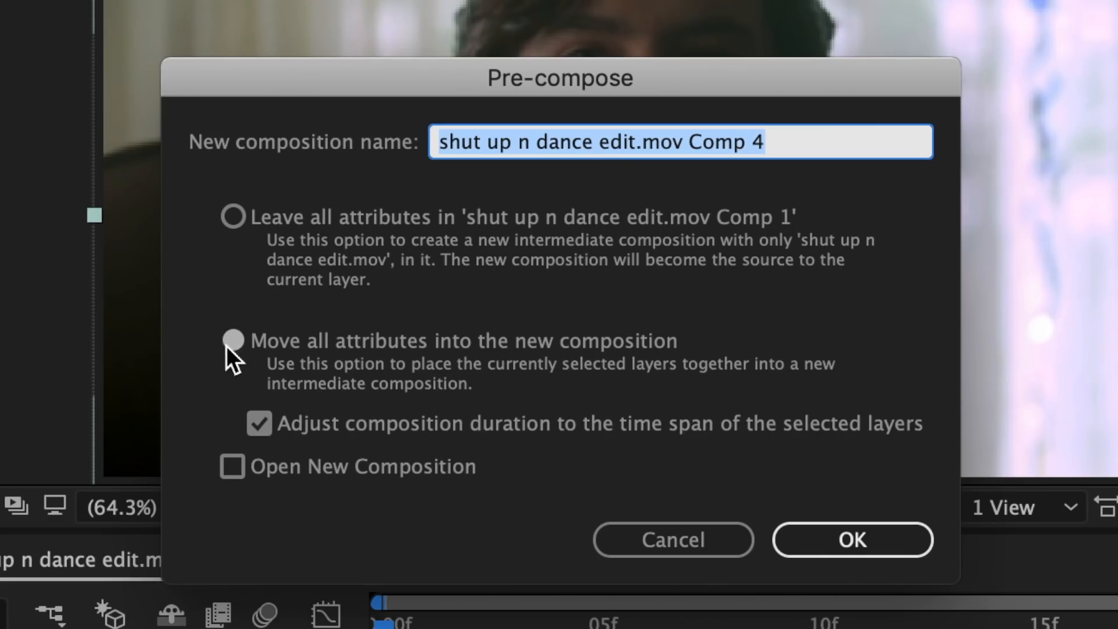
click(871, 537)
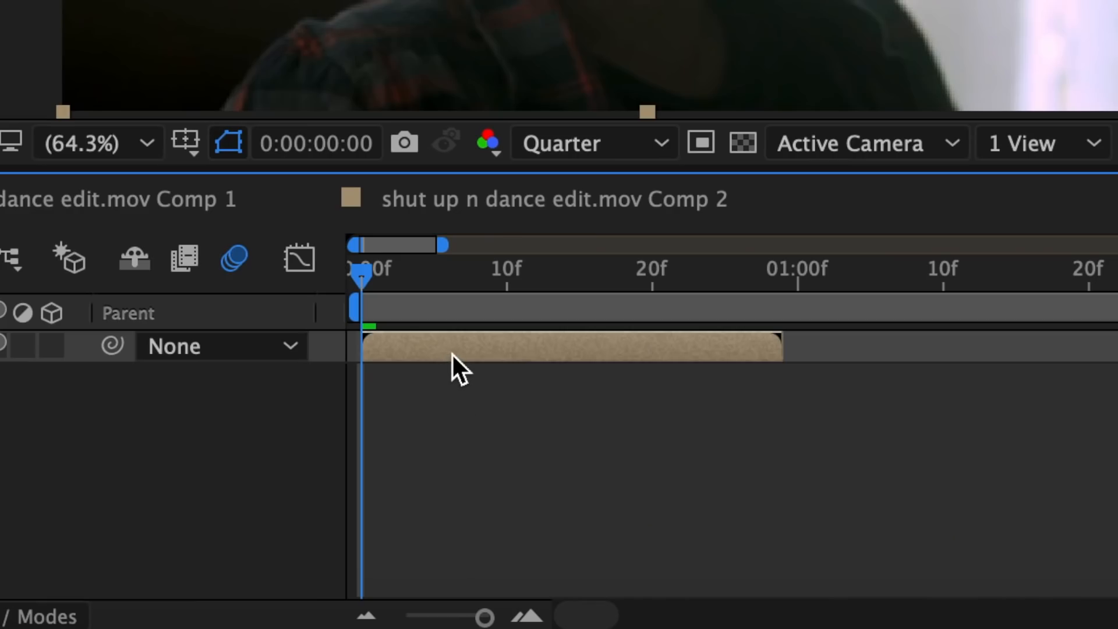
key(super+d)
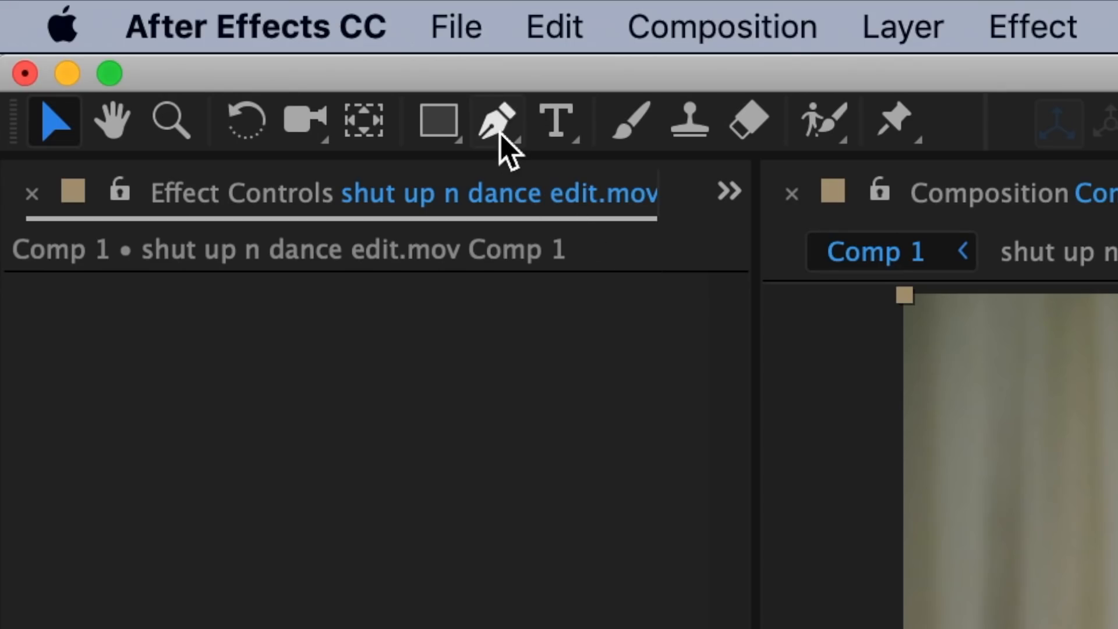
Draw a closed Pen tool mask around the man's head and shoulders on the upper clip layer
click(499, 131)
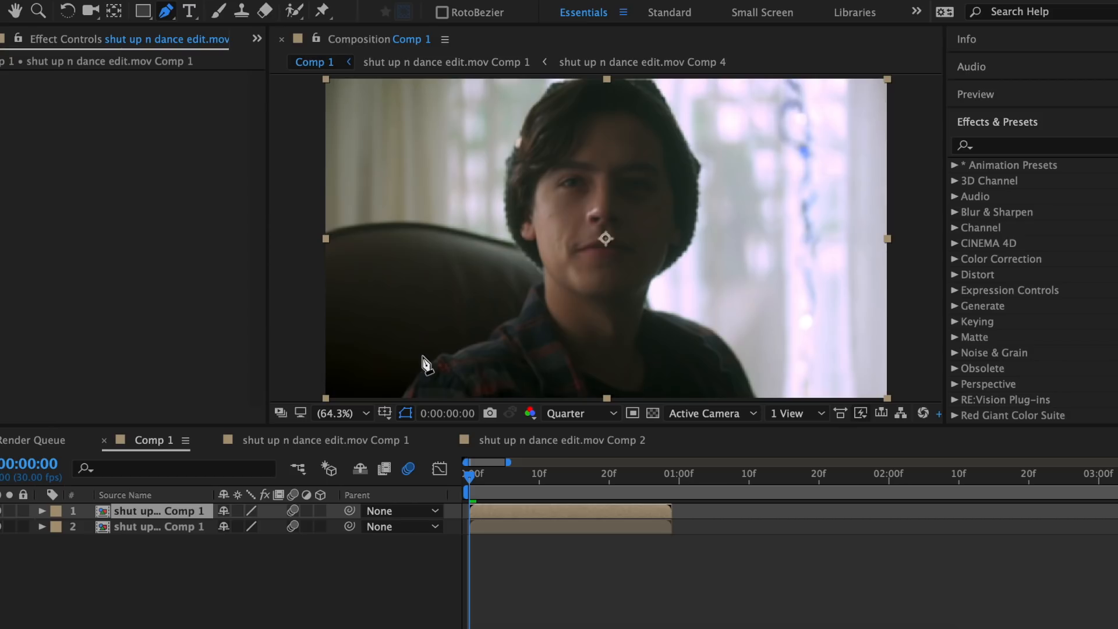
click(397, 396)
click(418, 357)
click(459, 330)
click(493, 314)
click(522, 293)
click(514, 266)
click(488, 218)
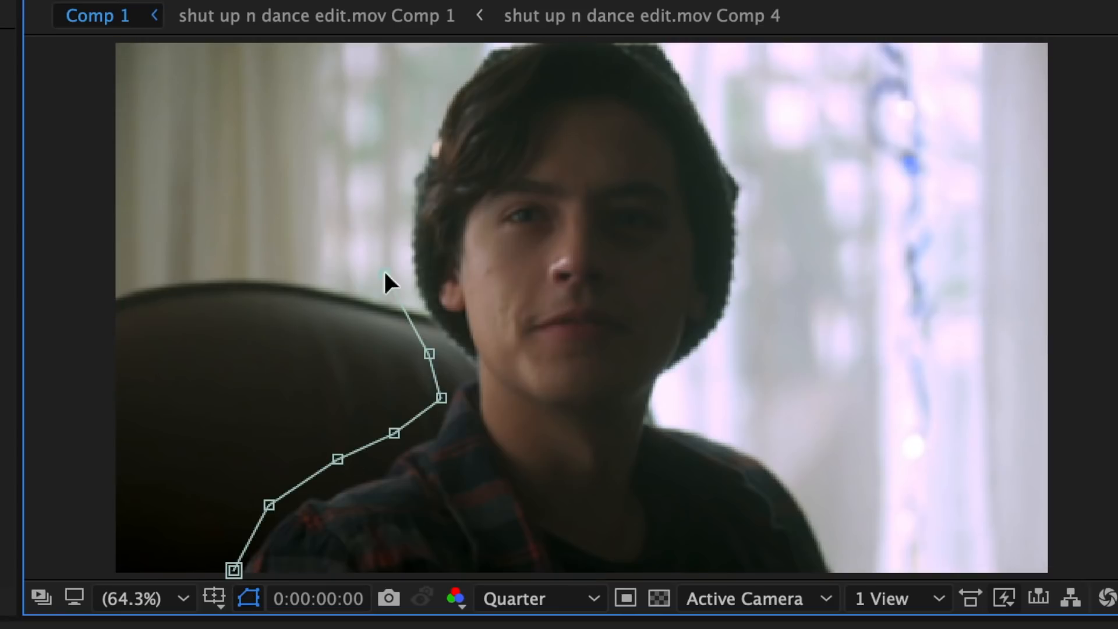
click(512, 120)
click(473, 42)
click(684, 44)
click(718, 87)
click(754, 136)
click(757, 269)
click(738, 328)
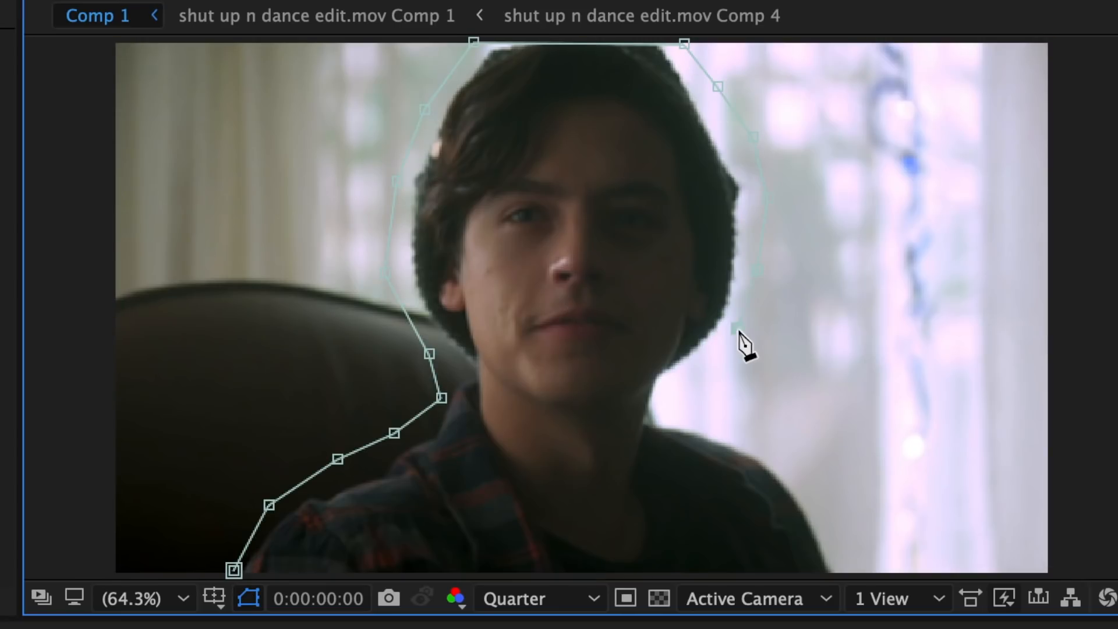
click(699, 371)
click(678, 399)
click(806, 510)
click(830, 569)
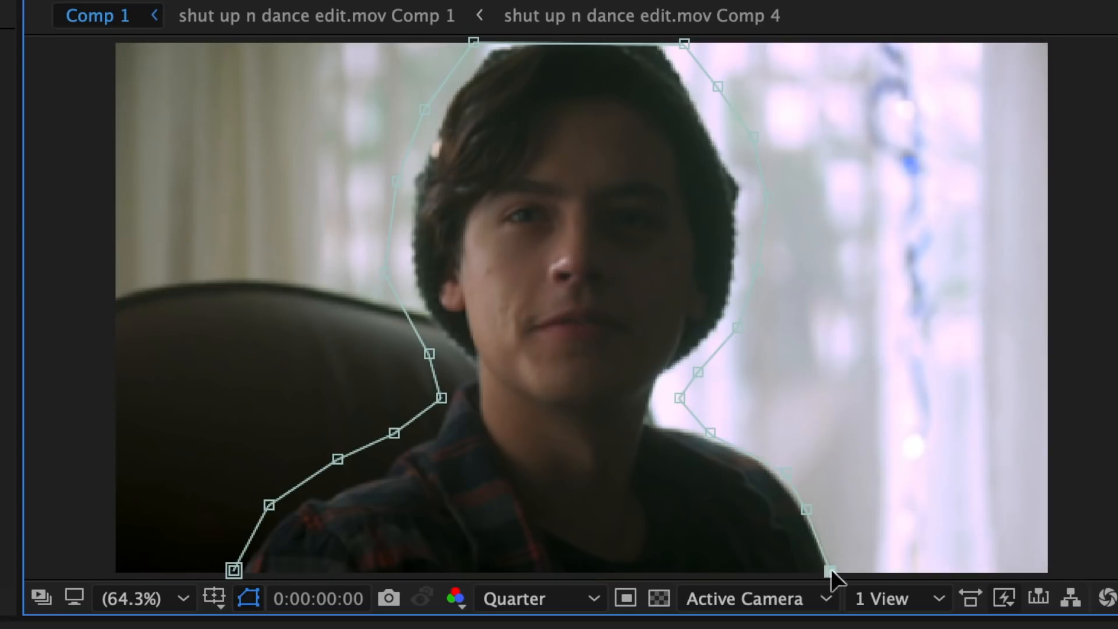
click(234, 571)
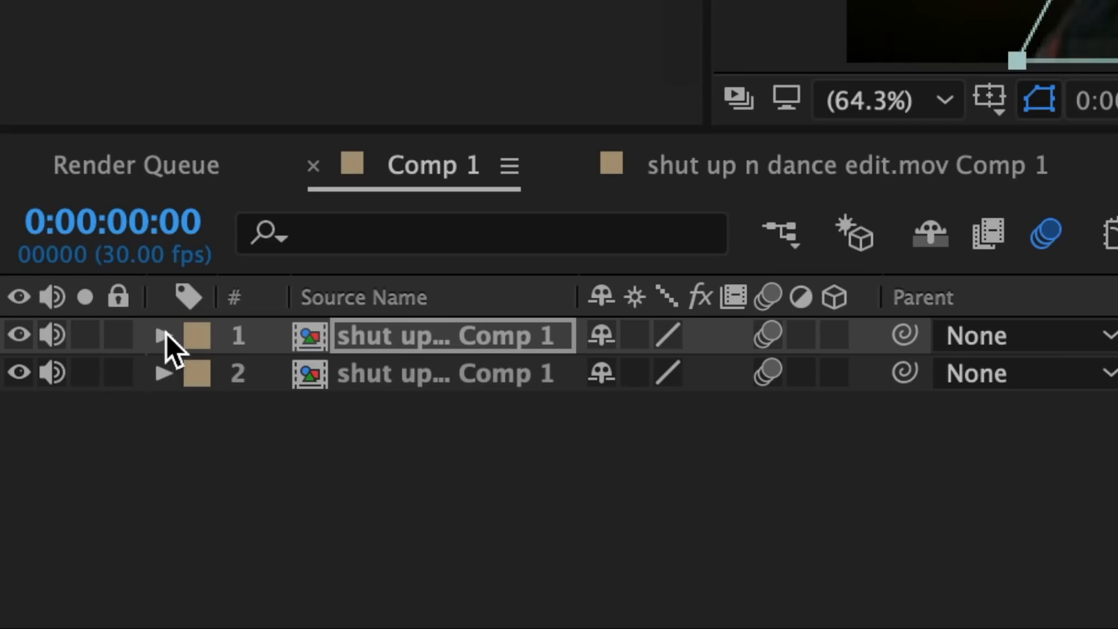
Soften the edges of Mask 1 on the upper clip layer by raising its Mask Feather
click(165, 336)
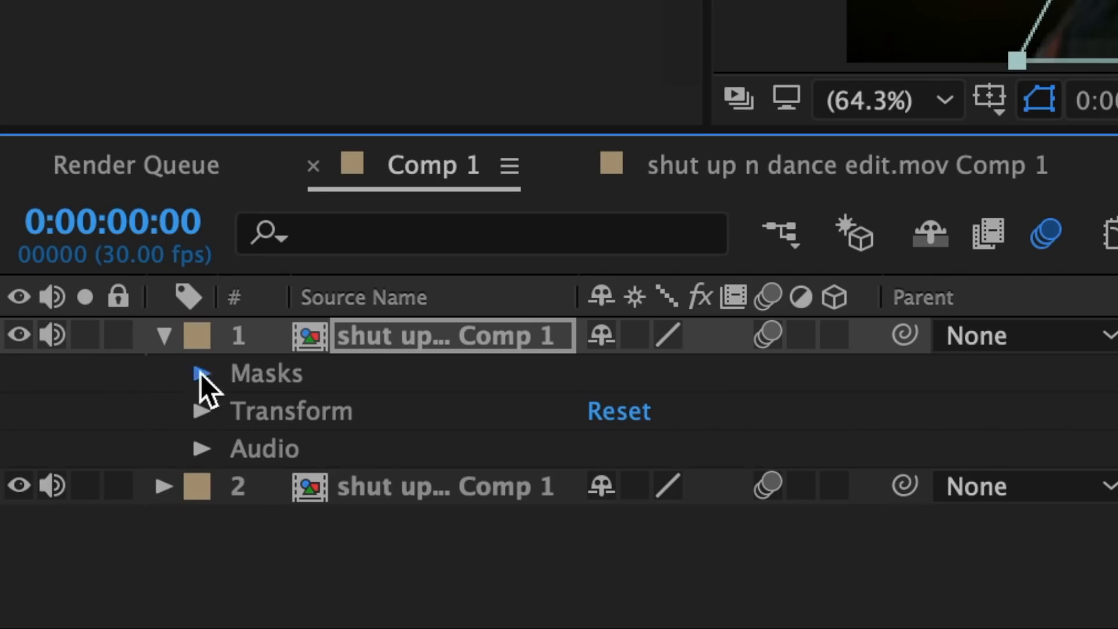
click(200, 373)
click(239, 412)
click(651, 492)
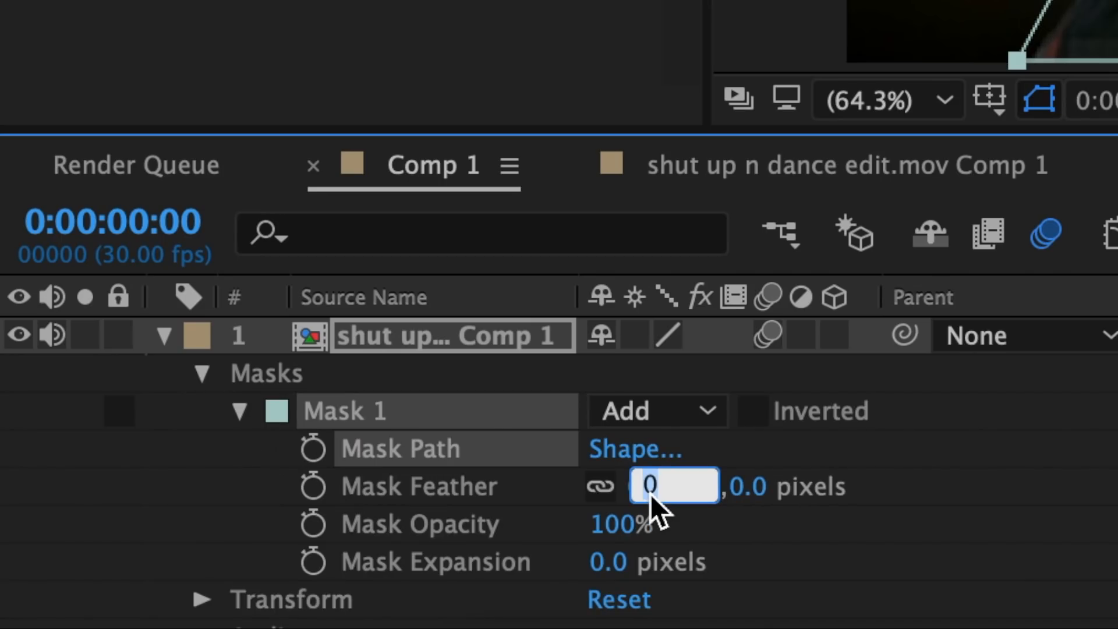
text(3)
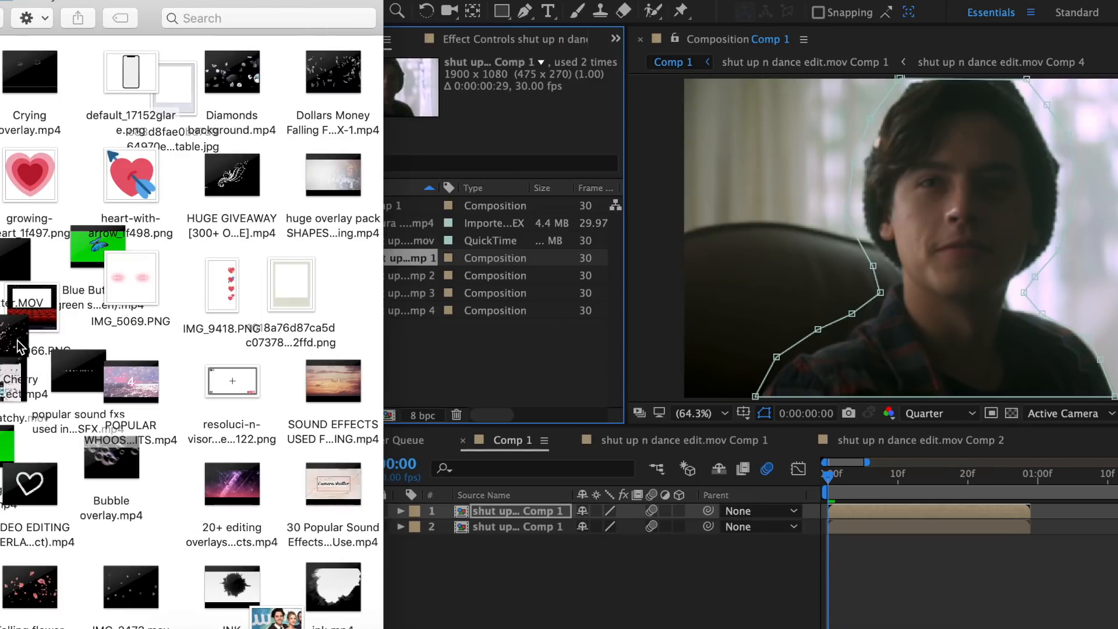
Import Sakura Cherry Blossom Effect.mp4 into the project and place it between the two clip layers in Comp 1
drag(23, 384, 518, 330)
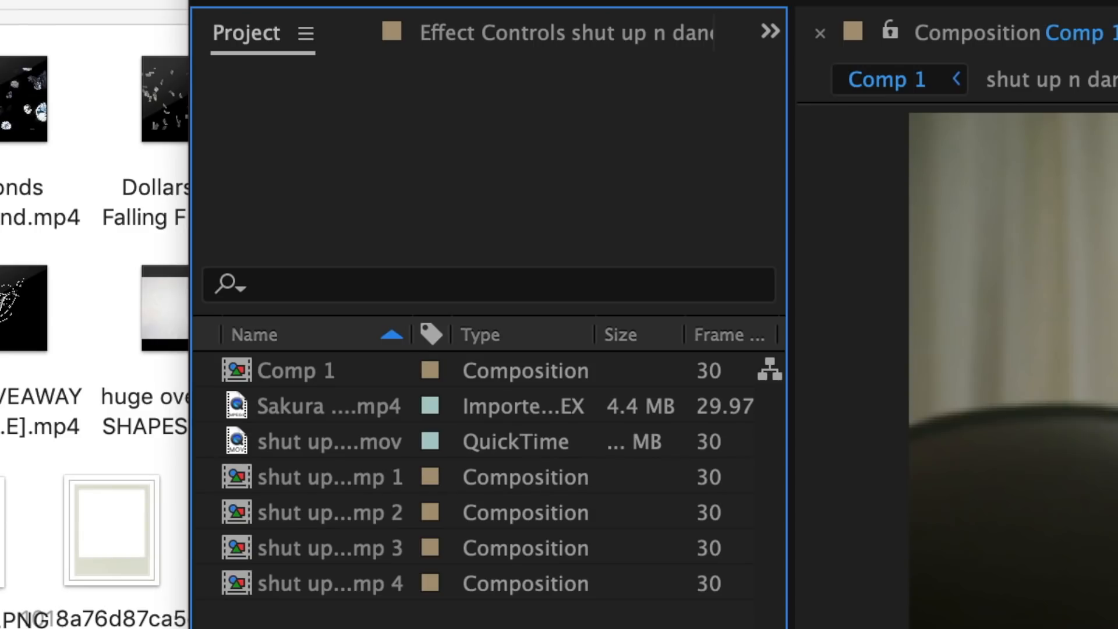
click(570, 37)
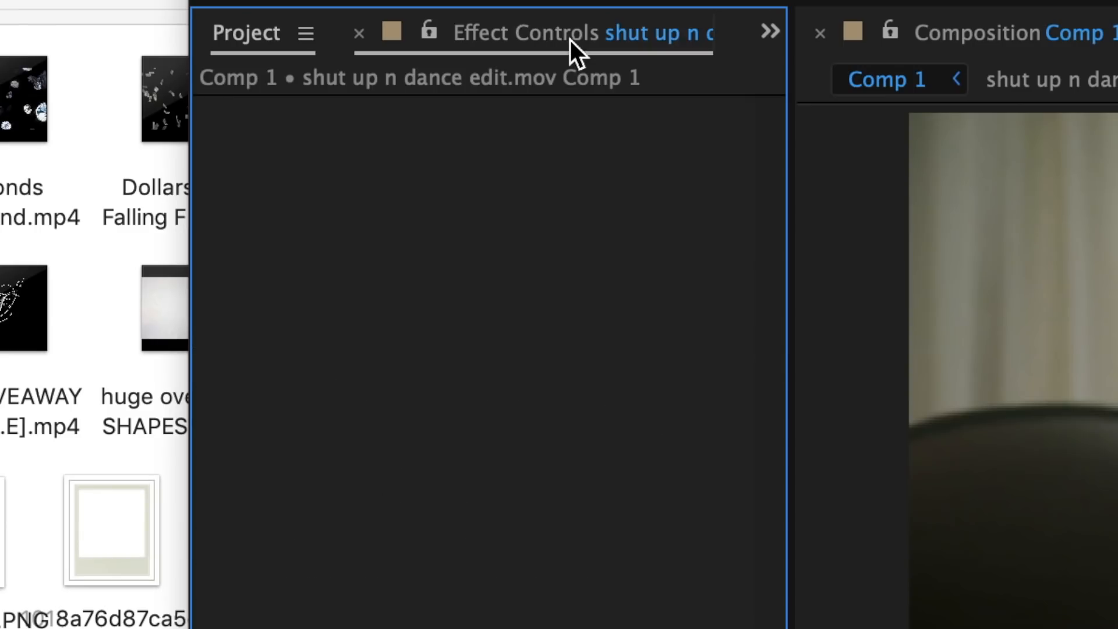
click(250, 42)
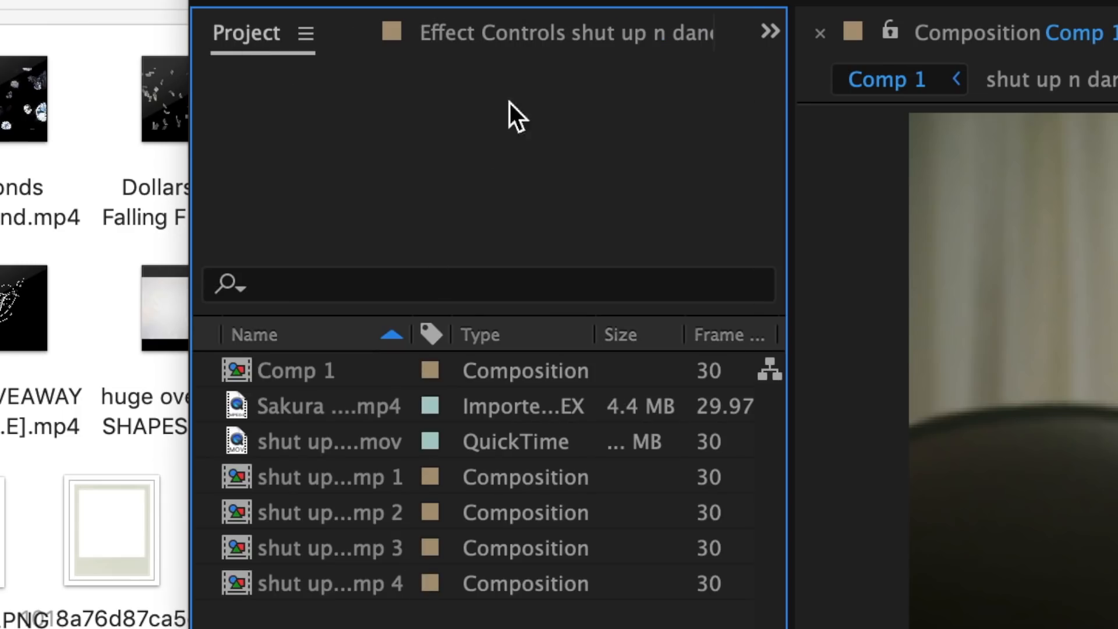
click(262, 405)
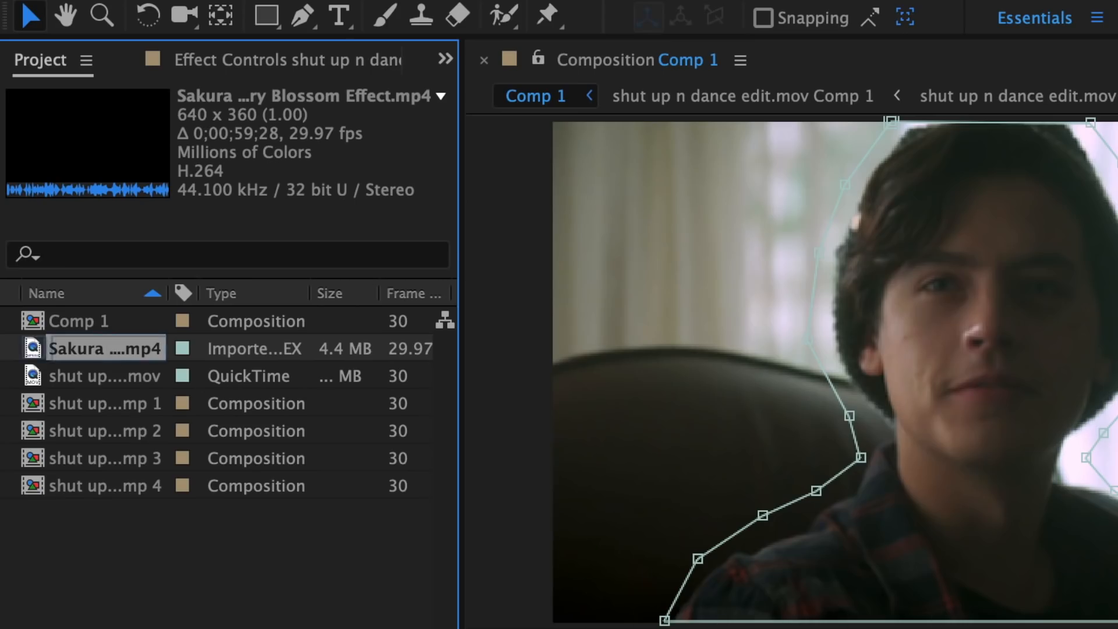
drag(108, 347, 630, 380)
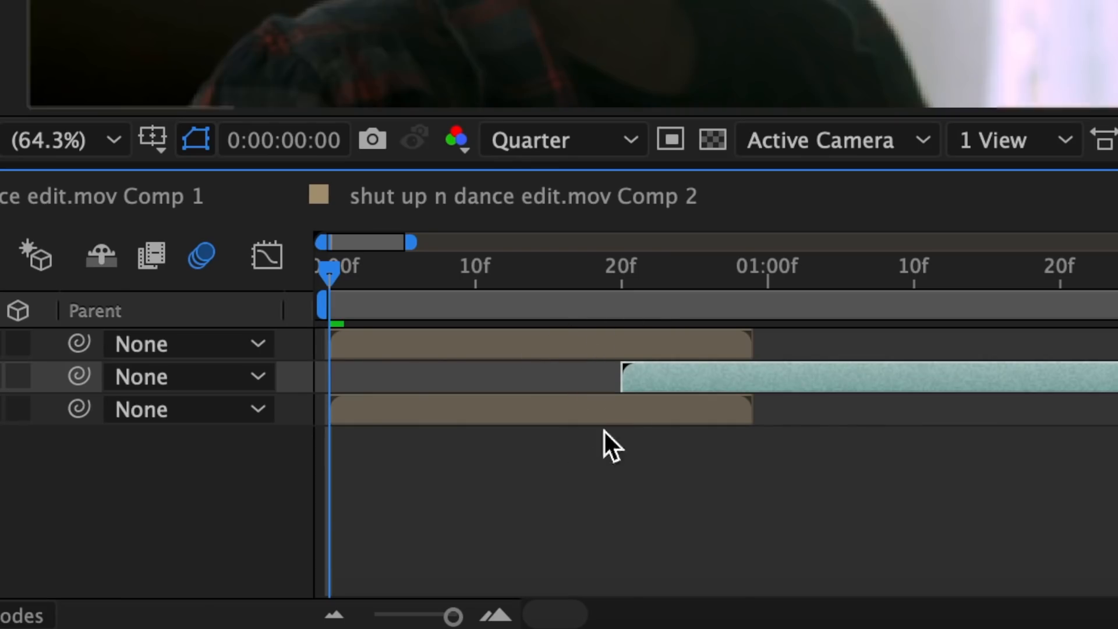
Start the cherry blossom overlay at 0:00:00:00 and scale it up to fill the frame
key(bracketleft)
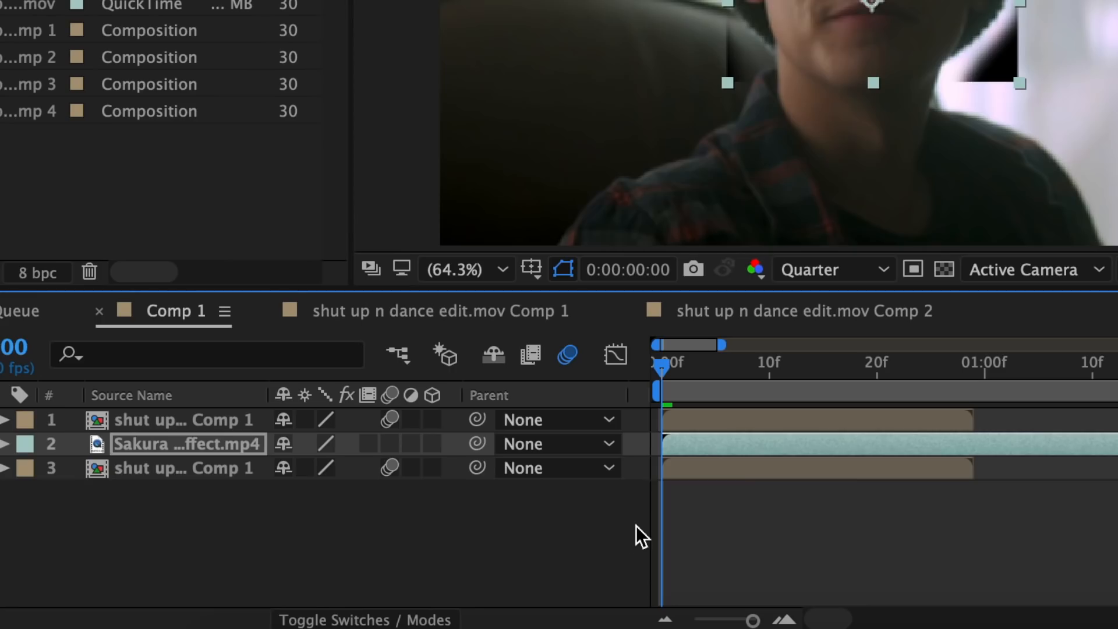
key(s)
drag(332, 464, 598, 468)
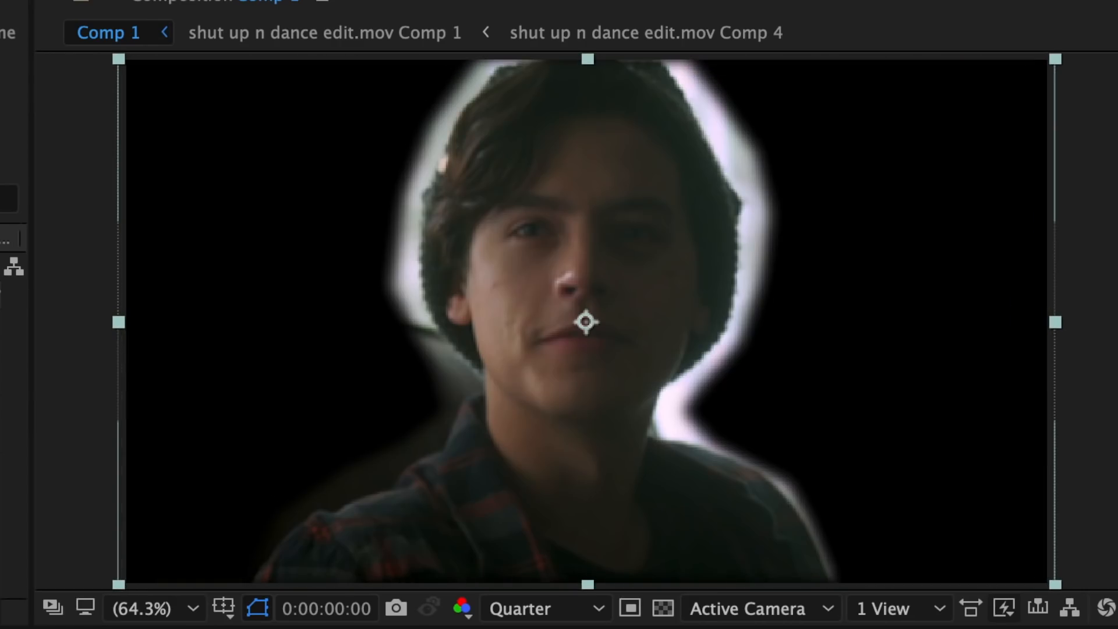
Slide the overlay earlier so petals show from the first frame, and trim it to the clip's span from 0:00:00:00 to 0:00:00:29
drag(1086, 383, 1069, 383)
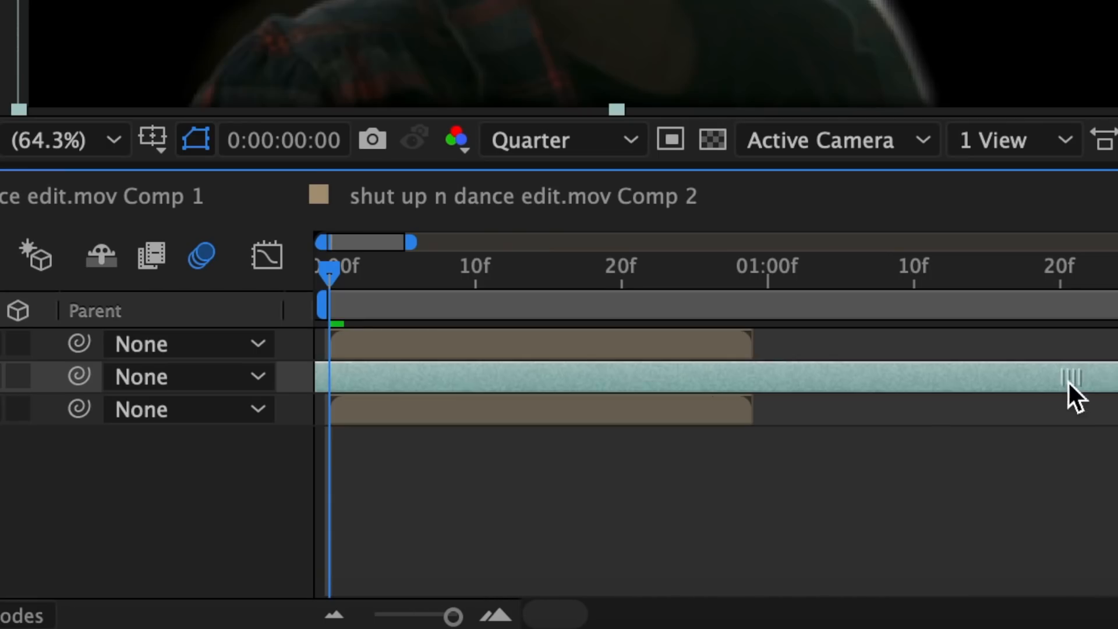
drag(947, 386, 717, 403)
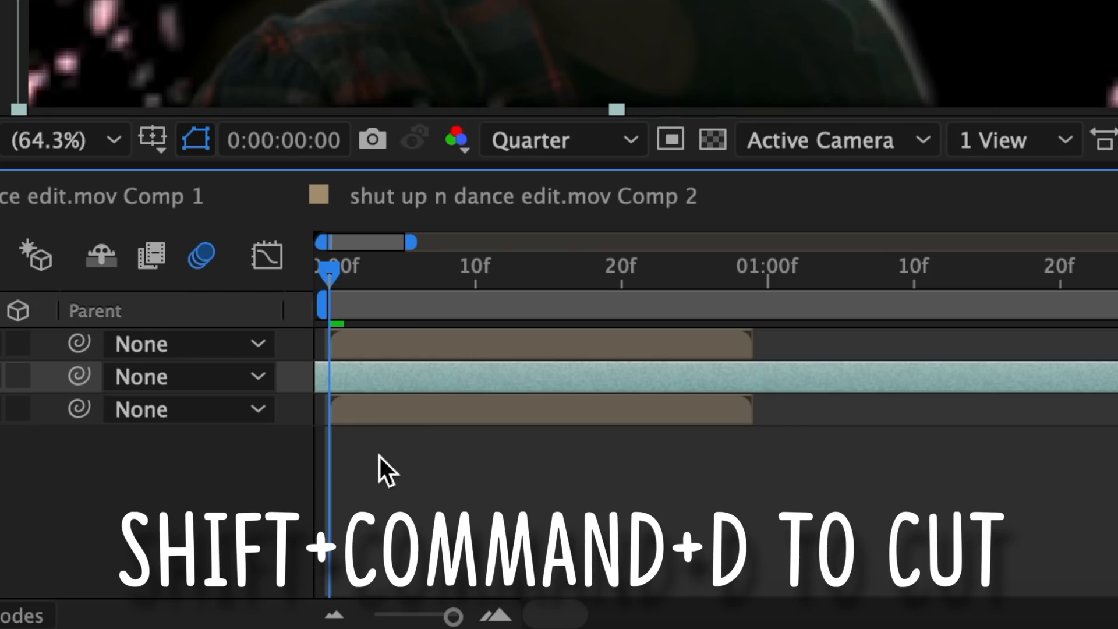
key(shift+super+d)
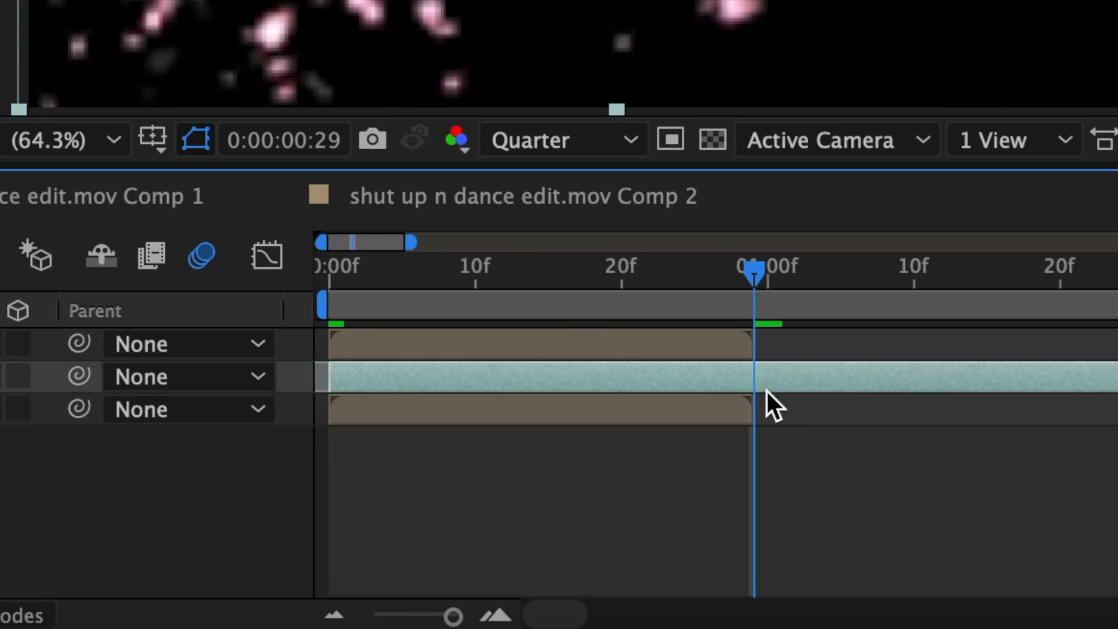
key(shift+super+d)
key(Delete)
Apply Shift Channels to the cherry blossom overlay and change its Take Alpha From source to make the black background transparent
click(457, 307)
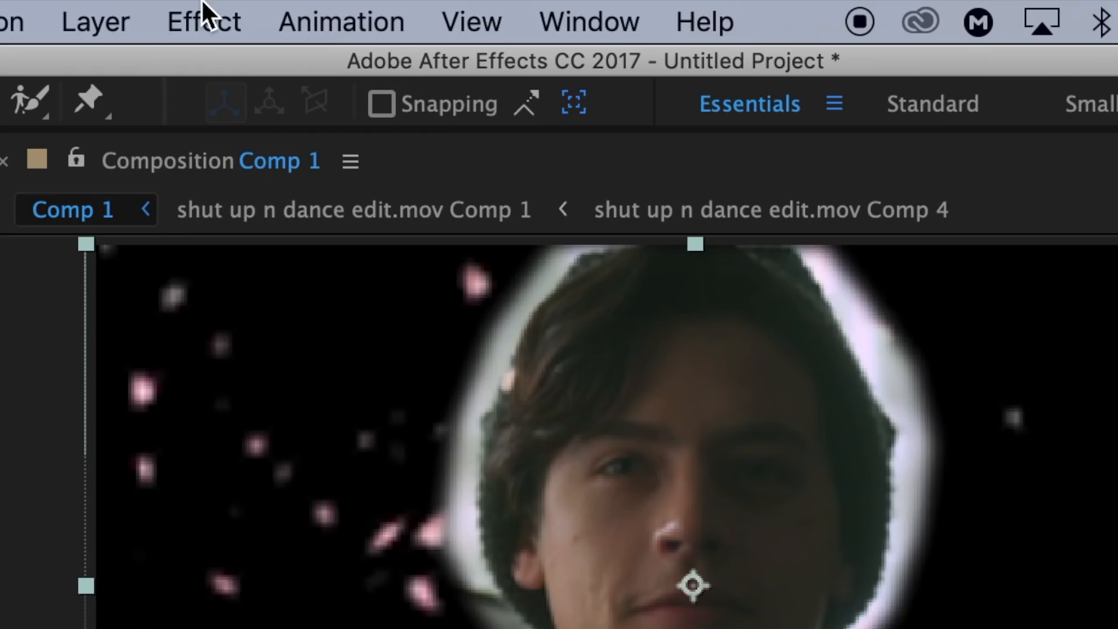
click(201, 9)
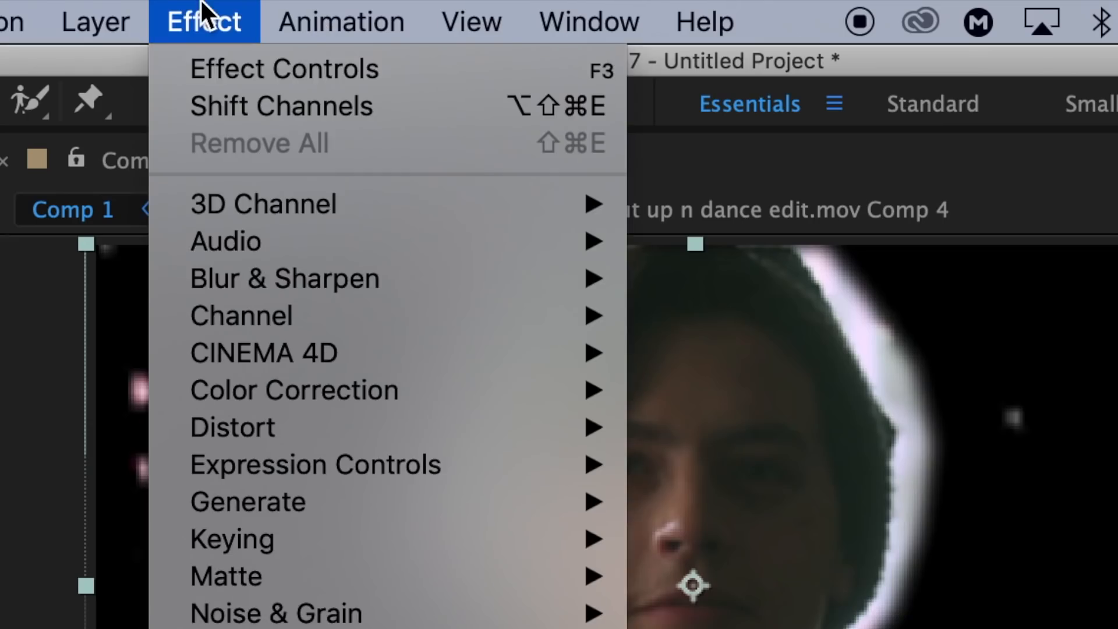
mouse_move(245, 303)
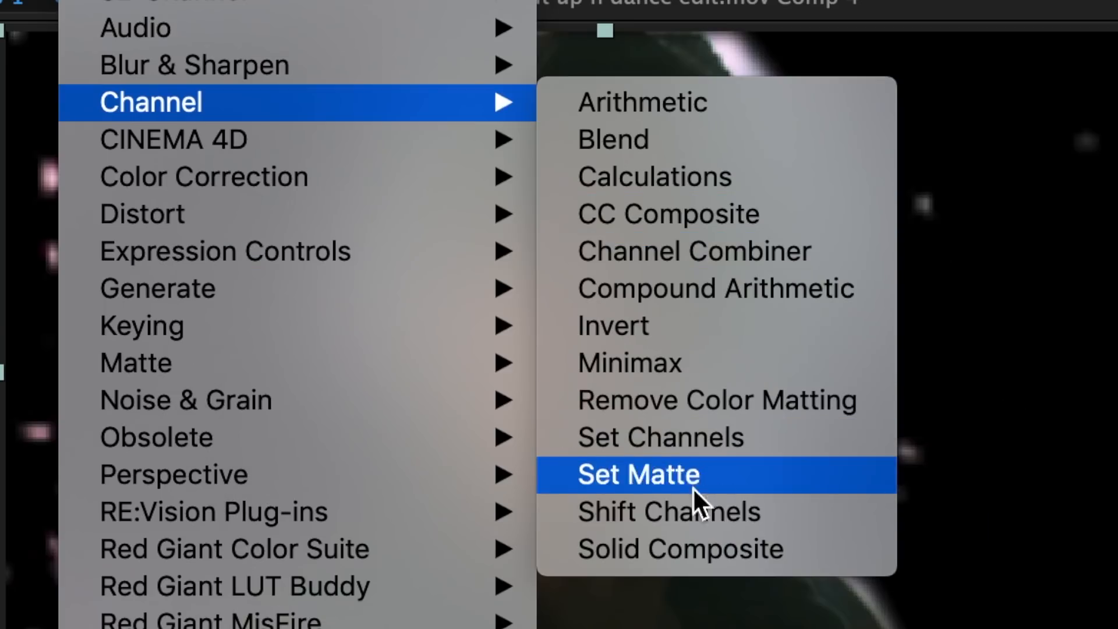
click(692, 513)
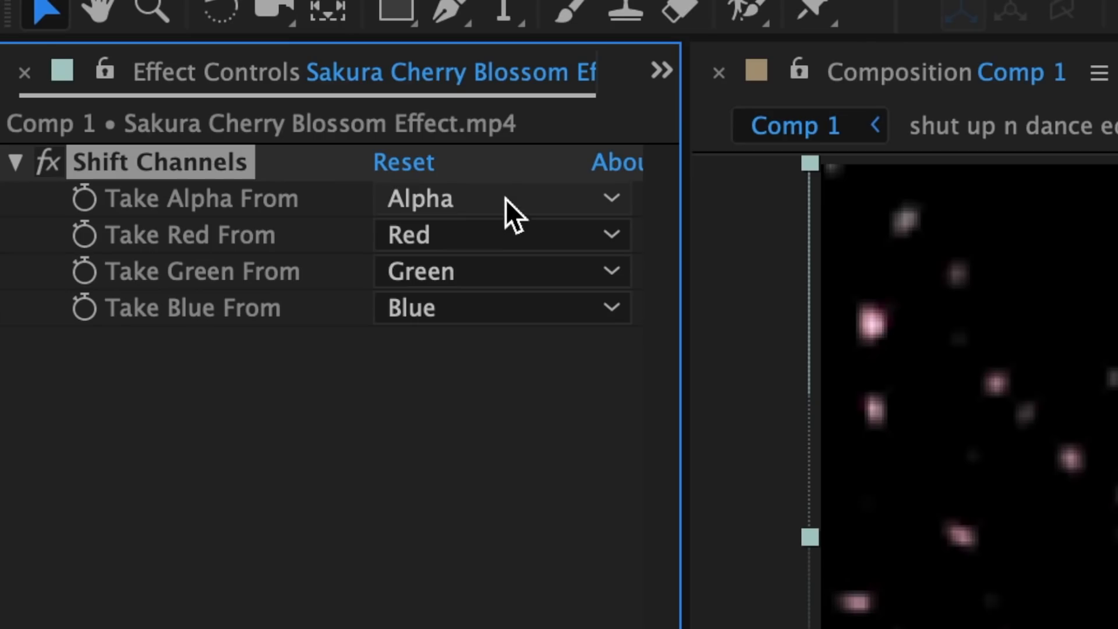
click(505, 199)
click(574, 489)
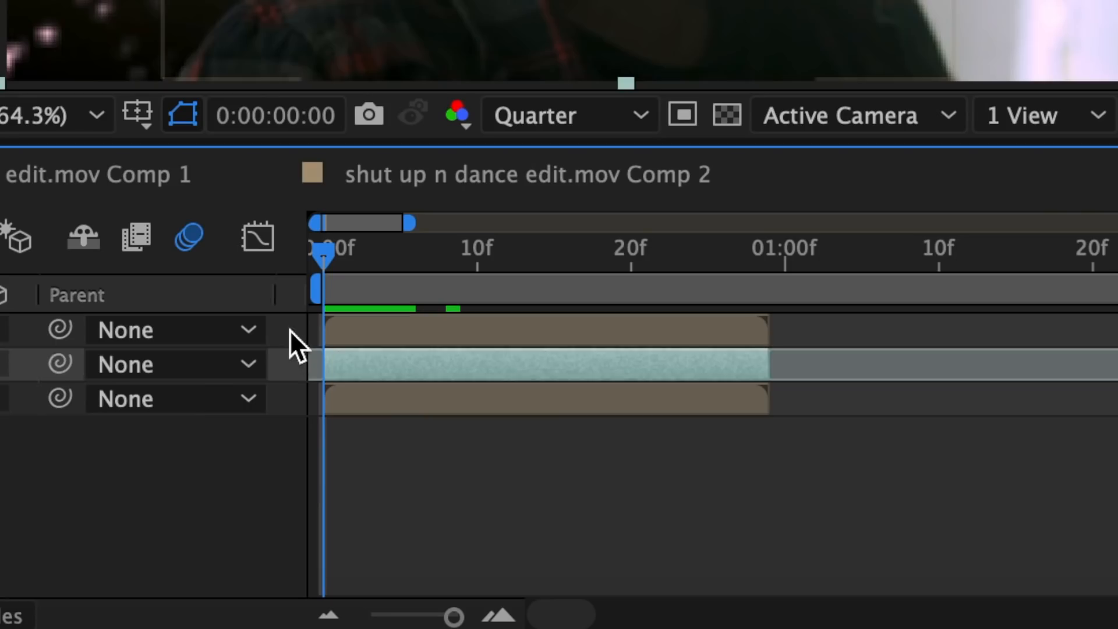
Pre-compose all three layers as Pre-comp 1 with all attributes moved into the new composition
drag(450, 507, 505, 538)
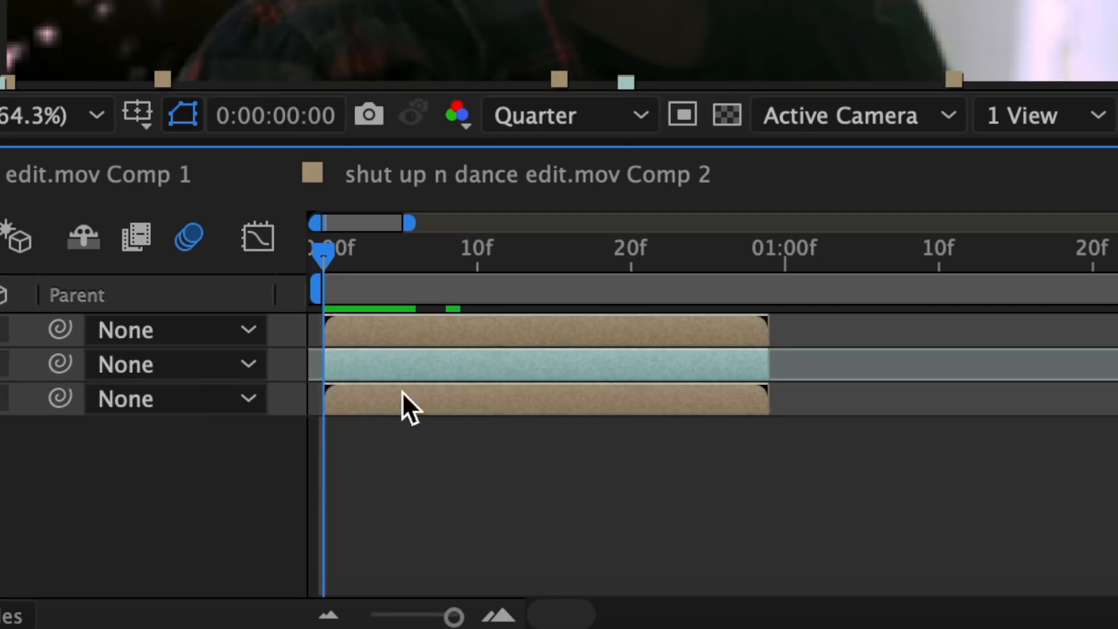
right_click(444, 376)
click(542, 288)
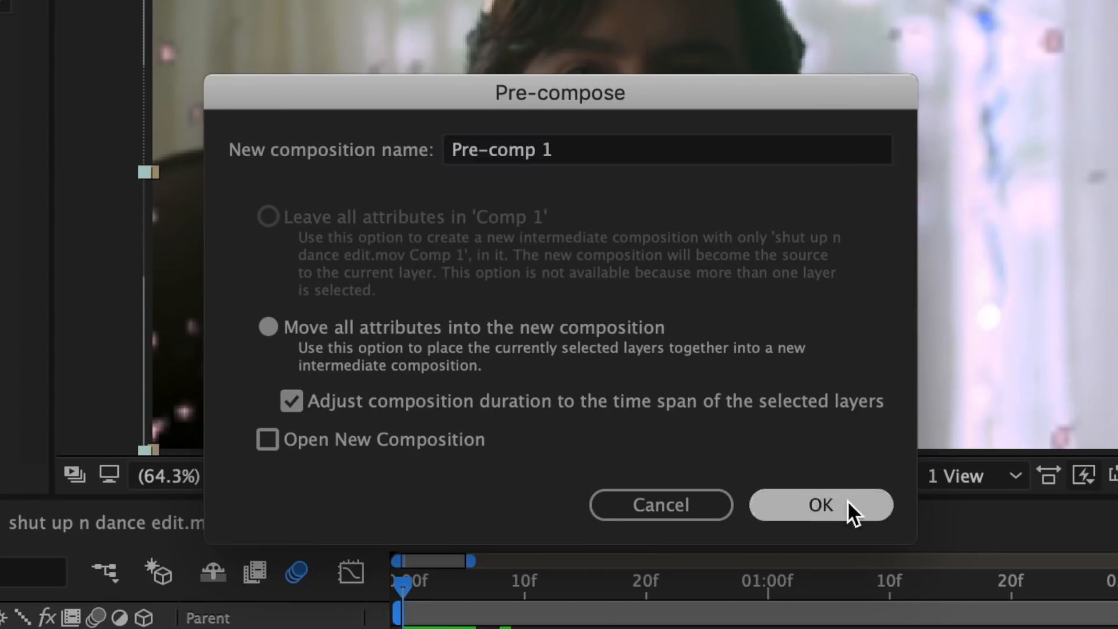
click(885, 160)
key(s)
drag(241, 526, 285, 531)
key(super+z)
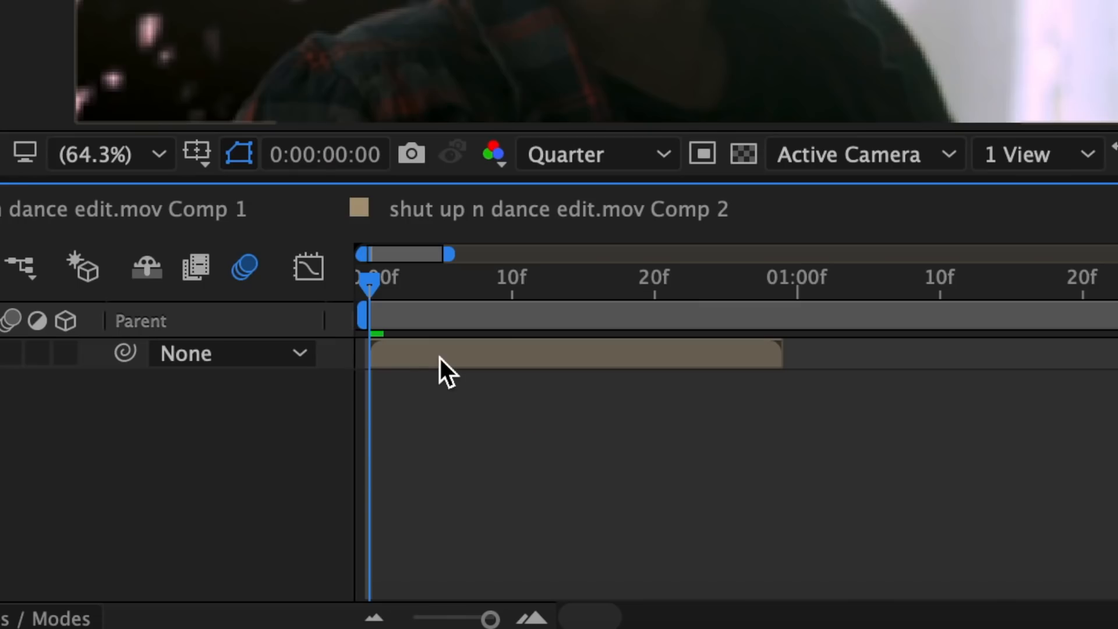
Open Pre-comp 1 and delete the cherry blossom overlay layer between the two clip layers
double_click(439, 358)
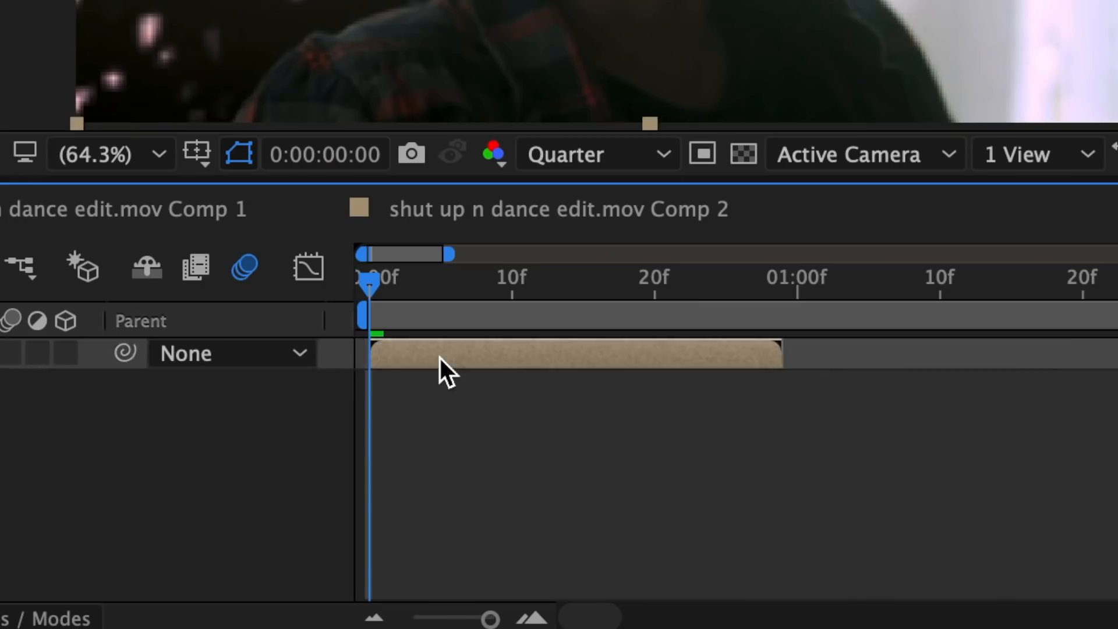
click(480, 386)
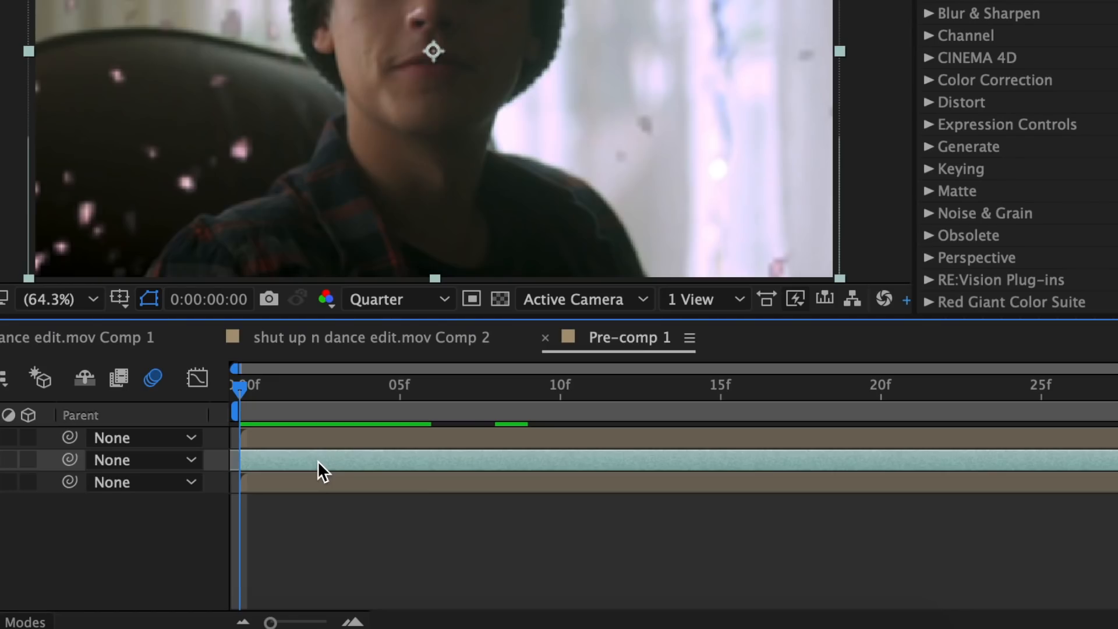
key(Delete)
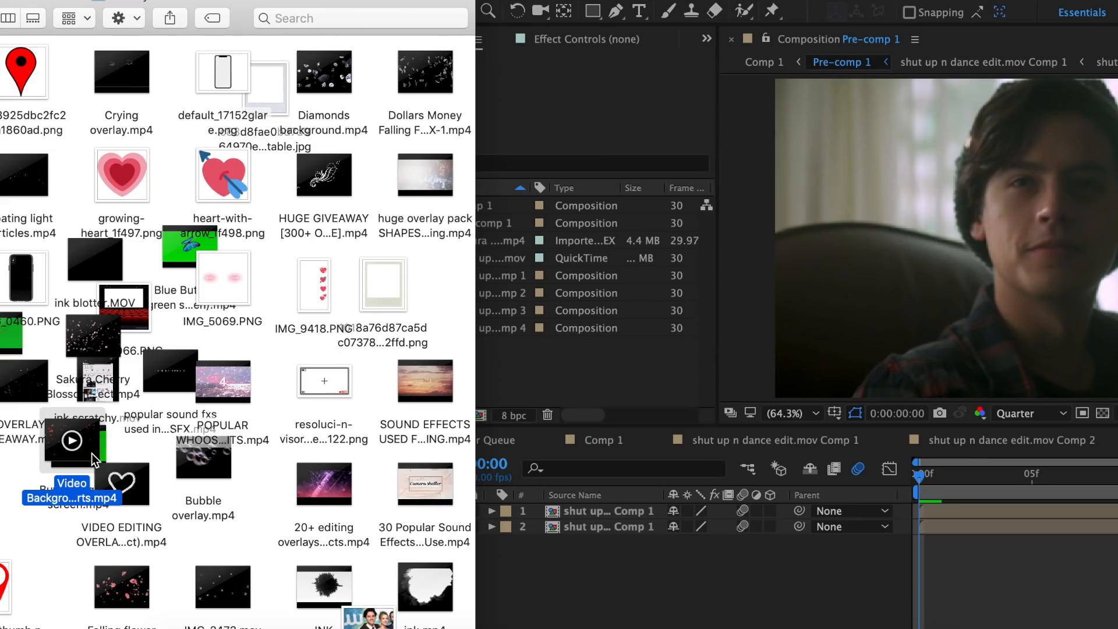
Import the Falling Hearts video, place it between the two clip layers in Pre-comp 1, and scale it up to fill the frame
drag(90, 449, 592, 354)
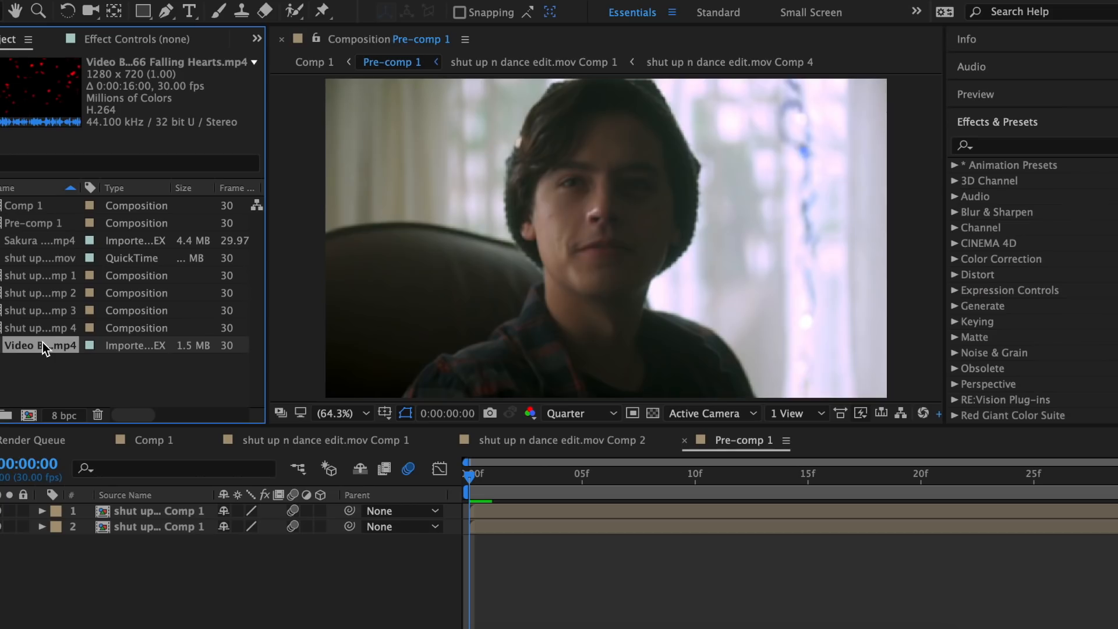
drag(43, 342, 526, 522)
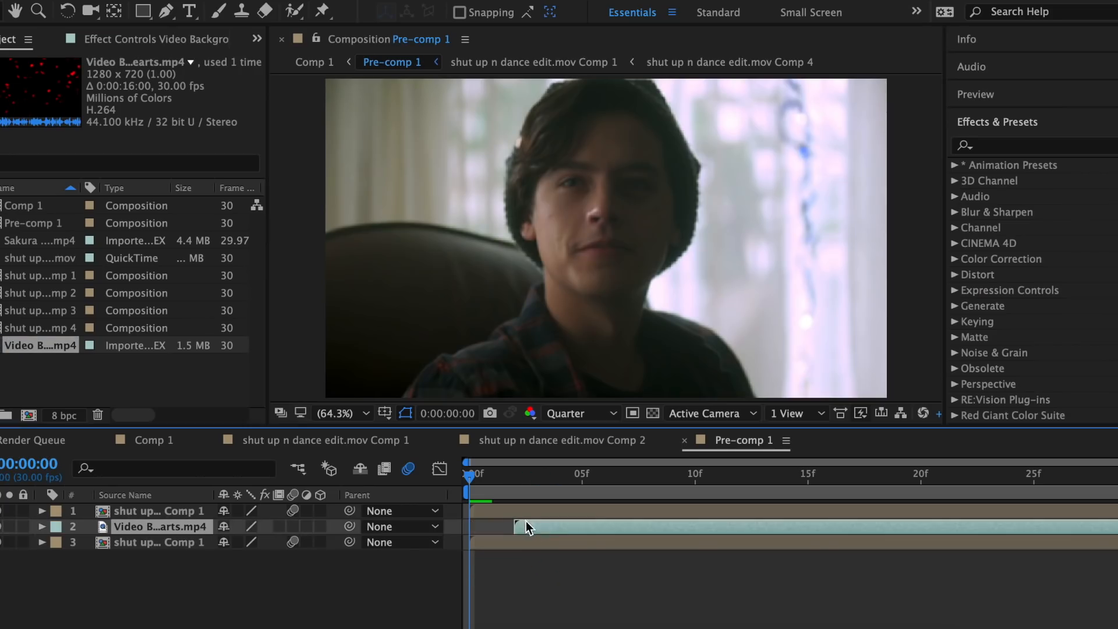
key(s)
drag(247, 543, 291, 543)
click(42, 527)
Apply the Shift Channels effect to the falling hearts overlay and change its Take Alpha From source to drop the black background
click(370, 0)
mouse_move(408, 111)
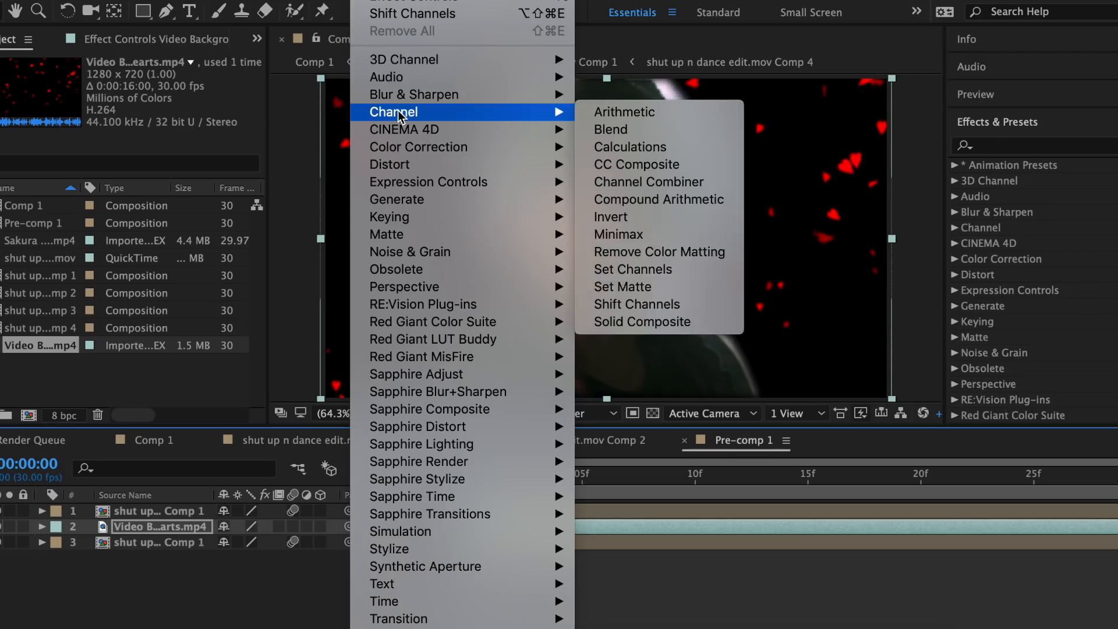
click(694, 307)
click(182, 96)
click(182, 216)
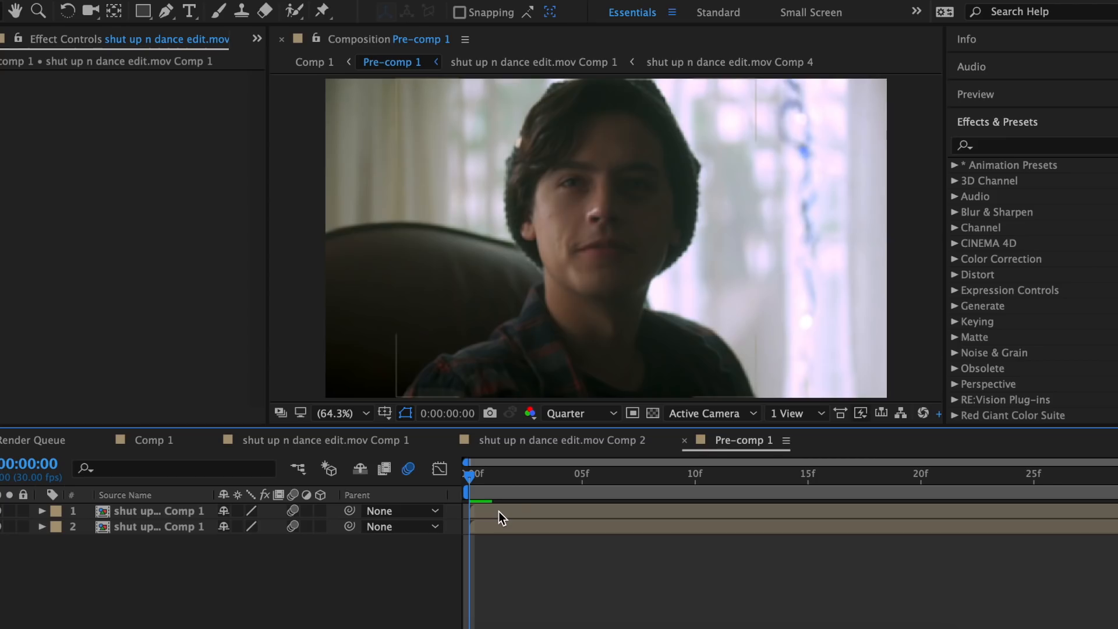
Set the feather of Mask 1 on the top clip layer in Pre-comp 4 to 100 pixels
click(498, 512)
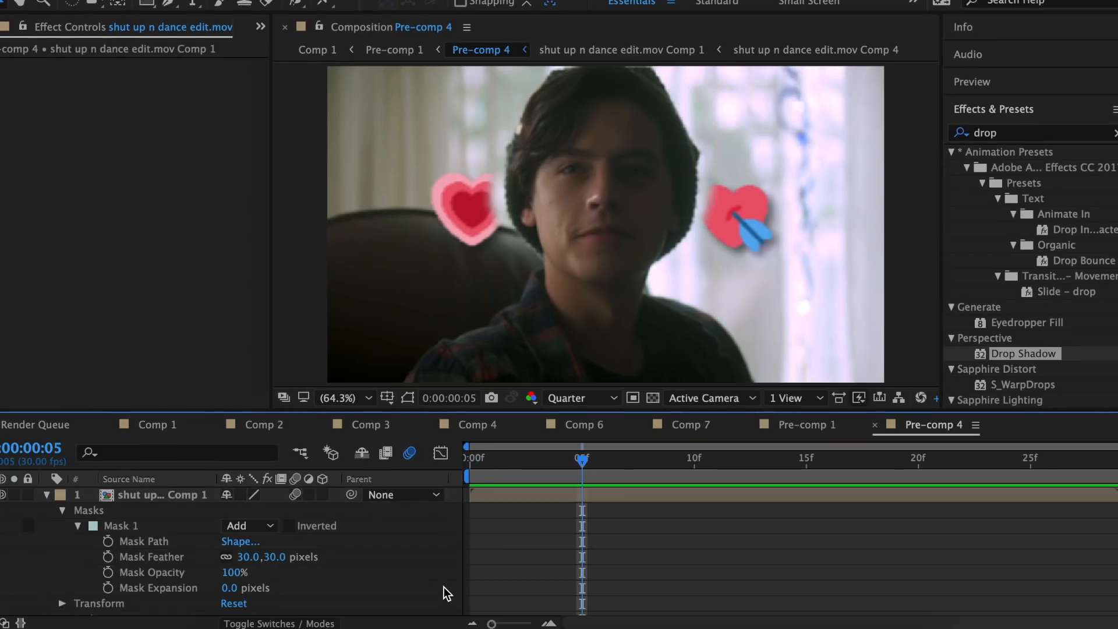
click(252, 556)
text(100)
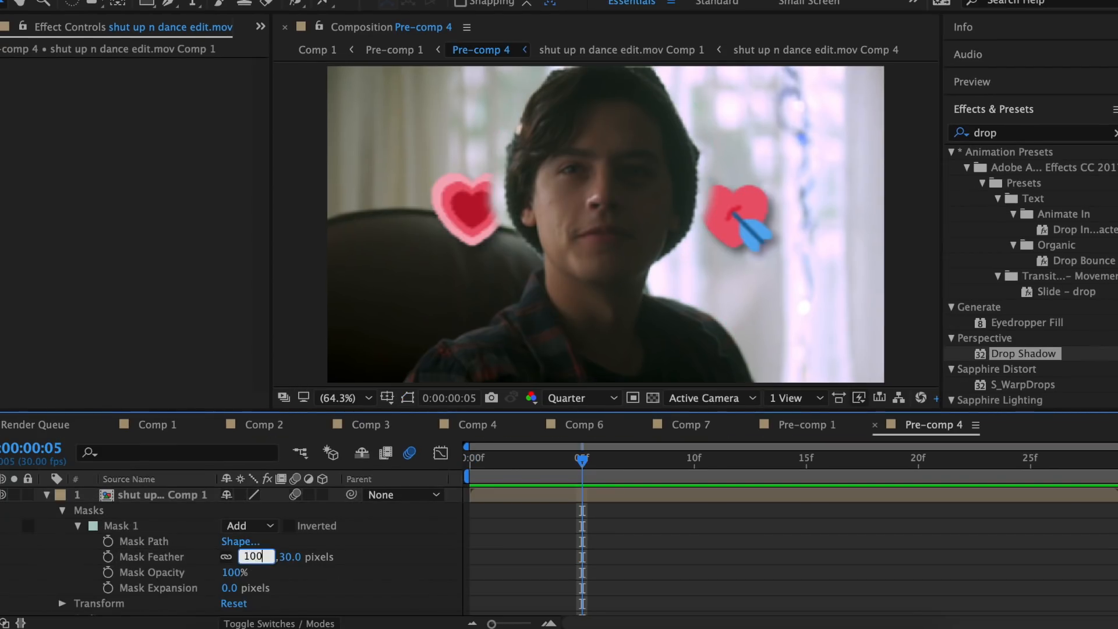
key(Return)
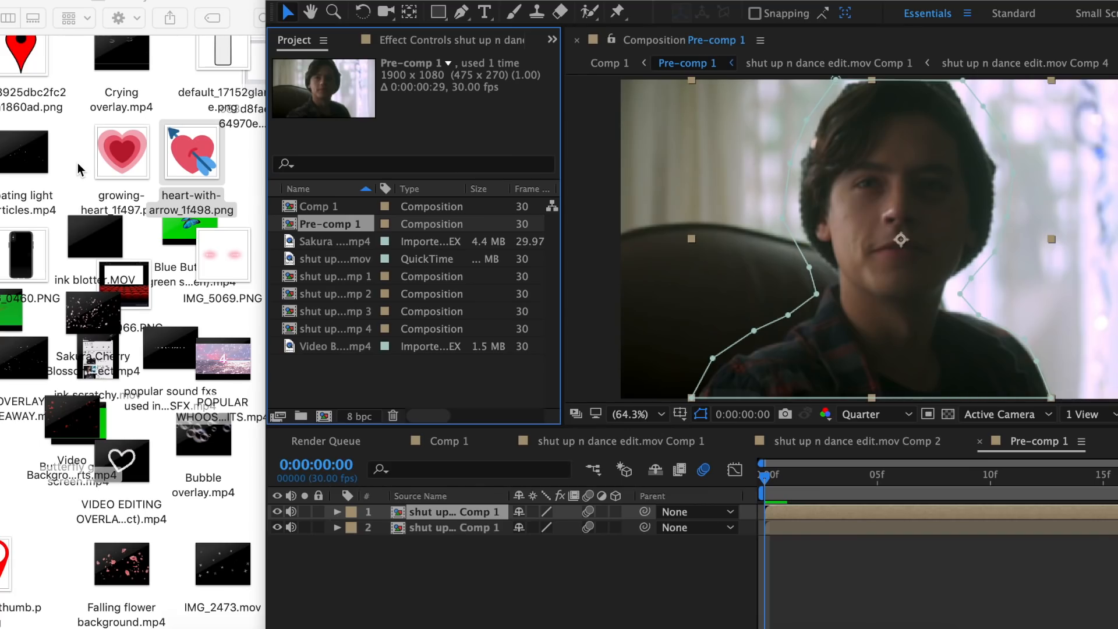
Import the growing-heart and heart-with-arrow PNGs, place them between the two clip layers, and enable motion blur on both
drag(78, 165, 512, 322)
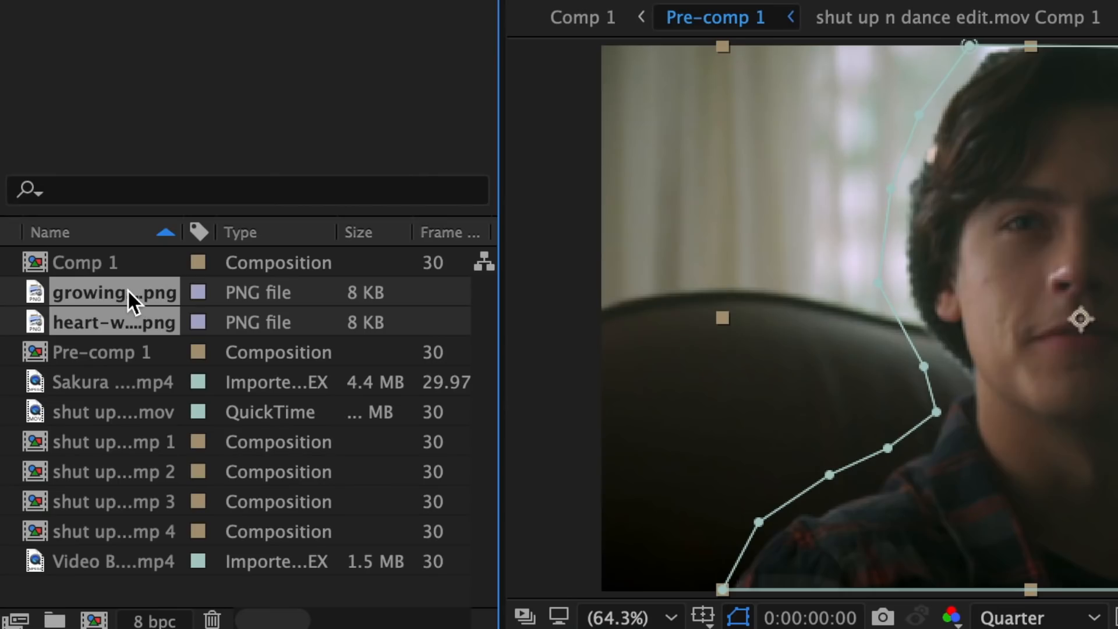
drag(128, 288, 129, 360)
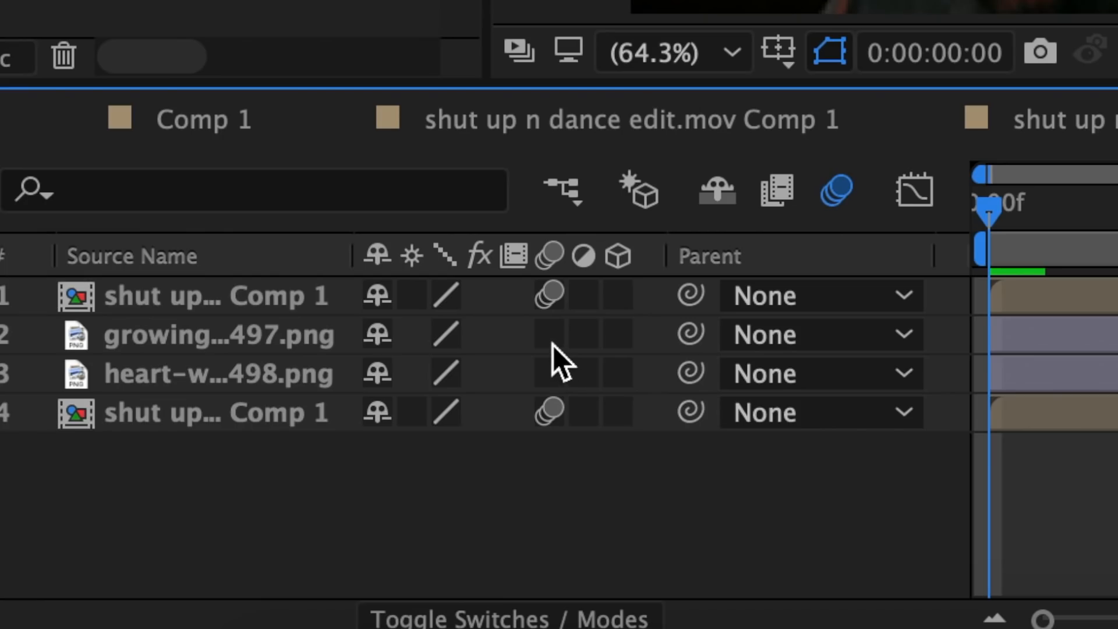
click(550, 339)
click(553, 370)
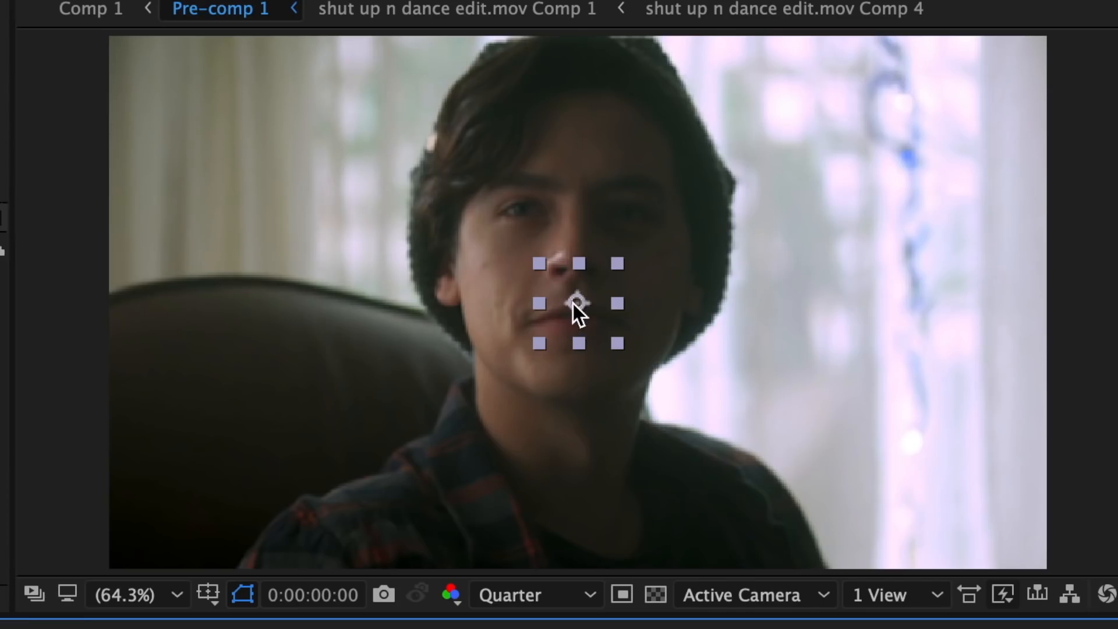
Place the growing heart left of the person's head at about 392.9, 502.7 and scale it to about 176%
drag(574, 300, 317, 323)
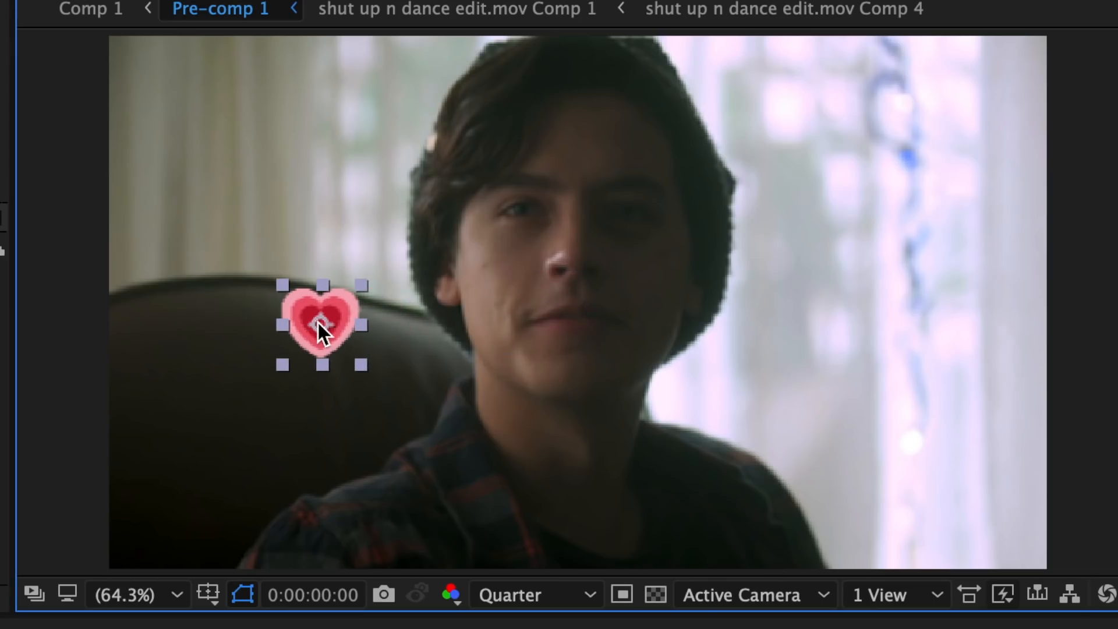
click(135, 389)
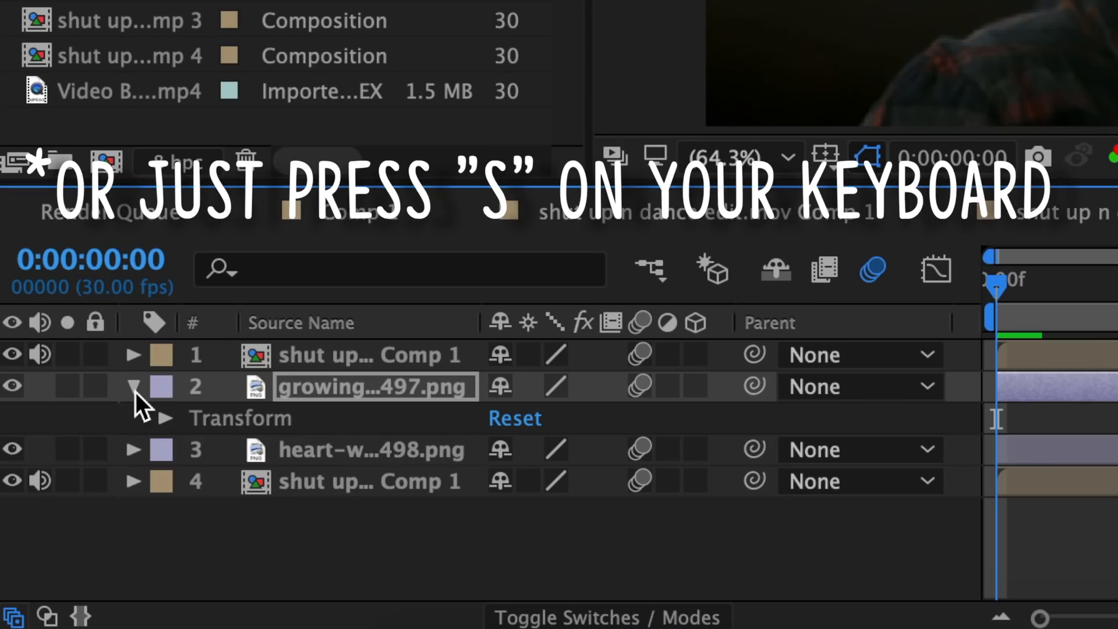
click(165, 414)
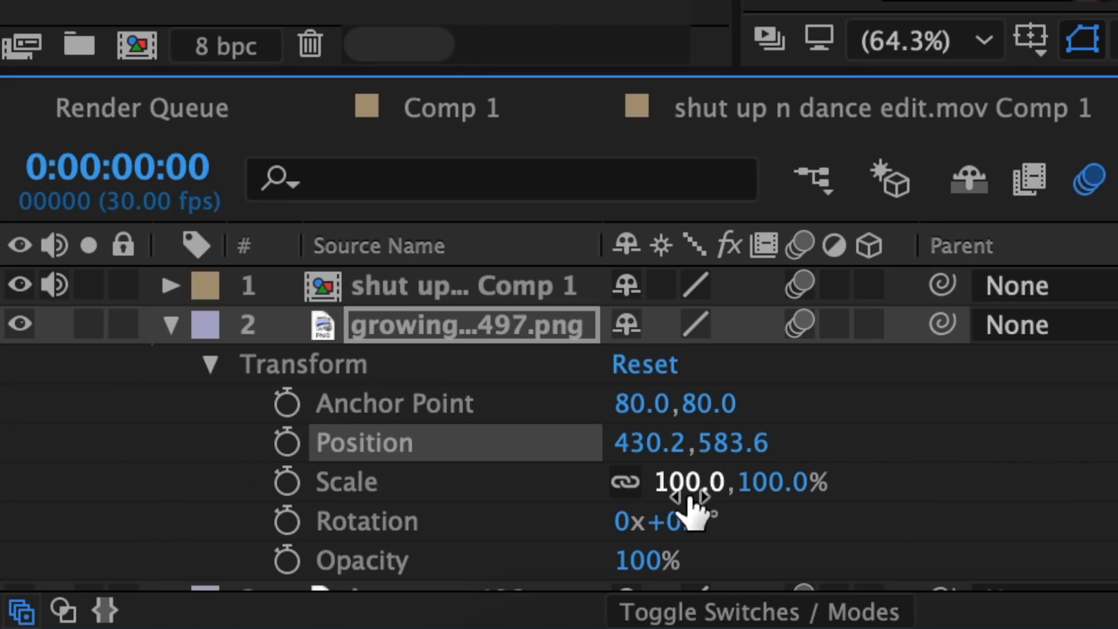
drag(690, 498, 783, 495)
drag(302, 304, 295, 281)
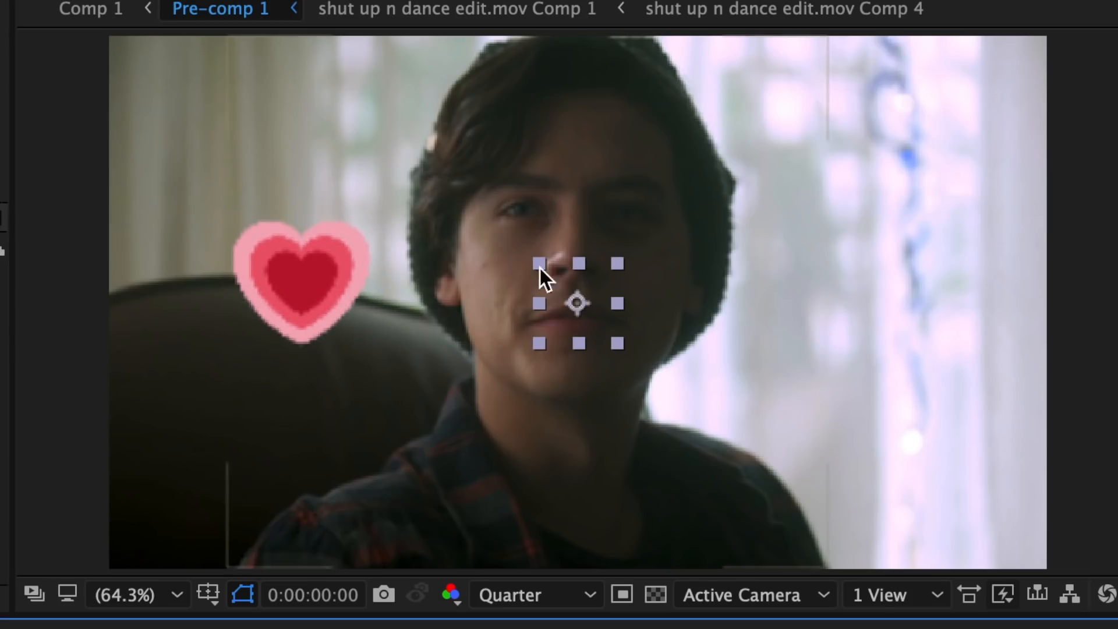
Move the heart-with-arrow image to the right of the person's head and scale it up to match the growing heart
drag(570, 303, 818, 299)
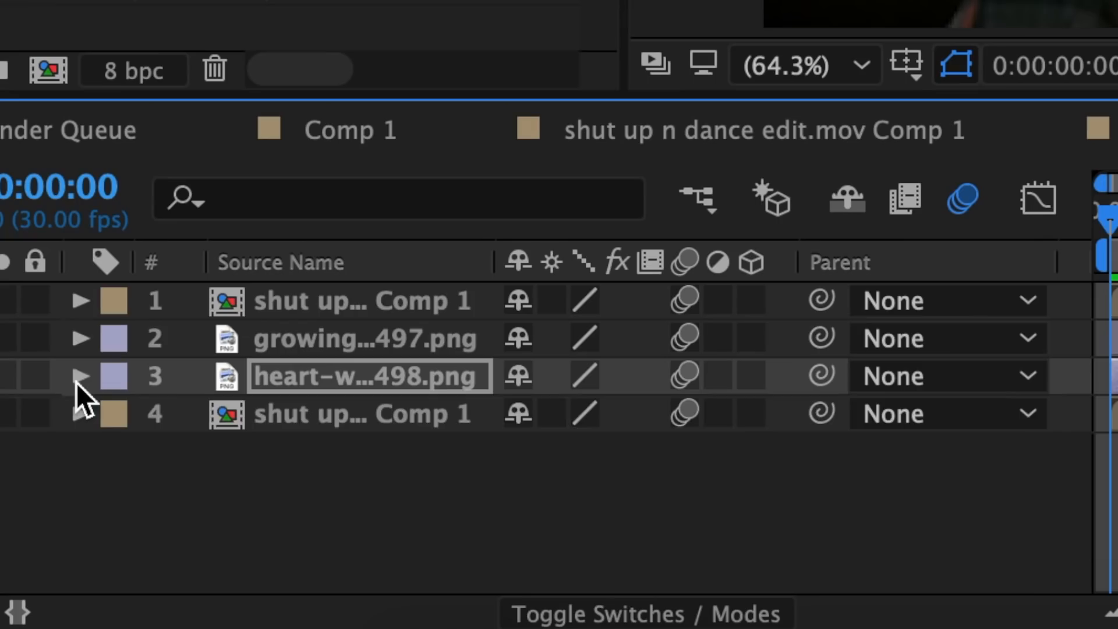
click(79, 377)
click(114, 407)
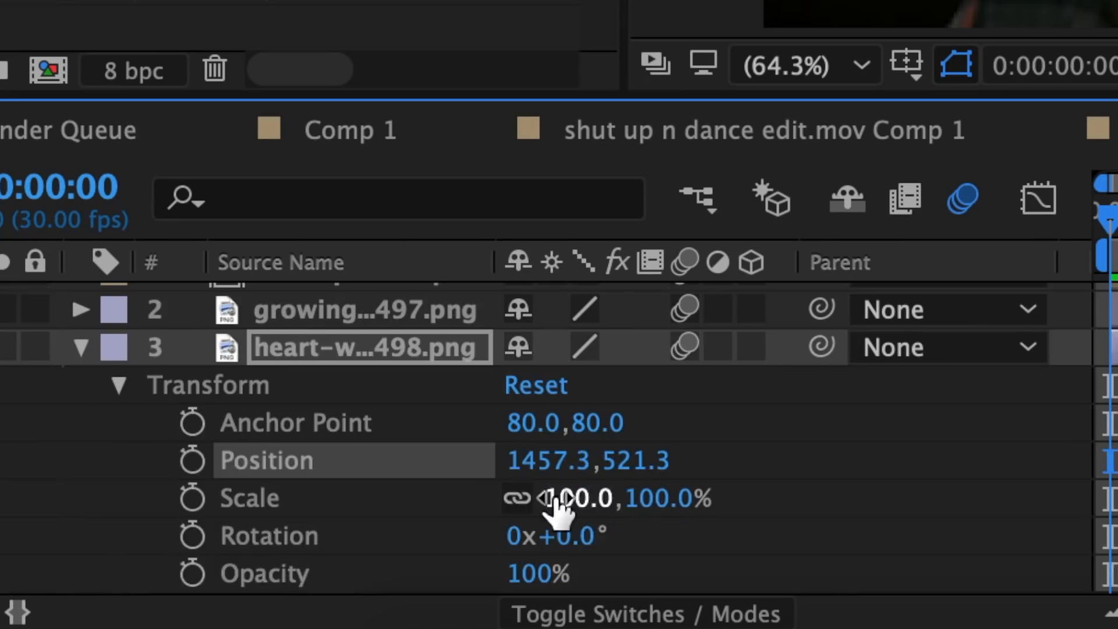
drag(568, 499, 737, 512)
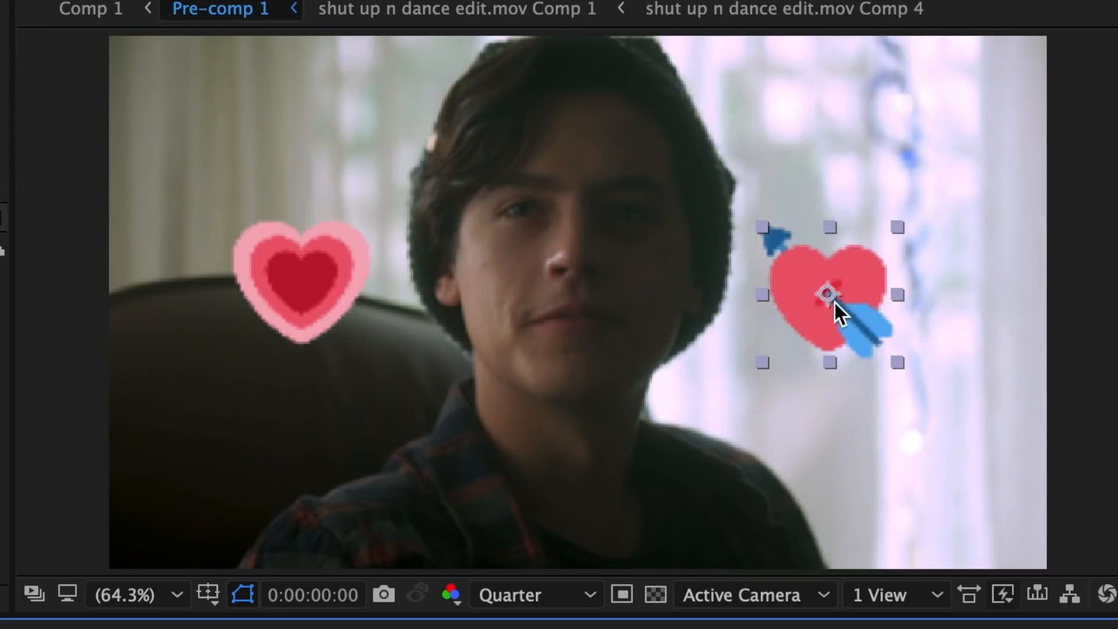
drag(834, 299, 840, 288)
click(291, 625)
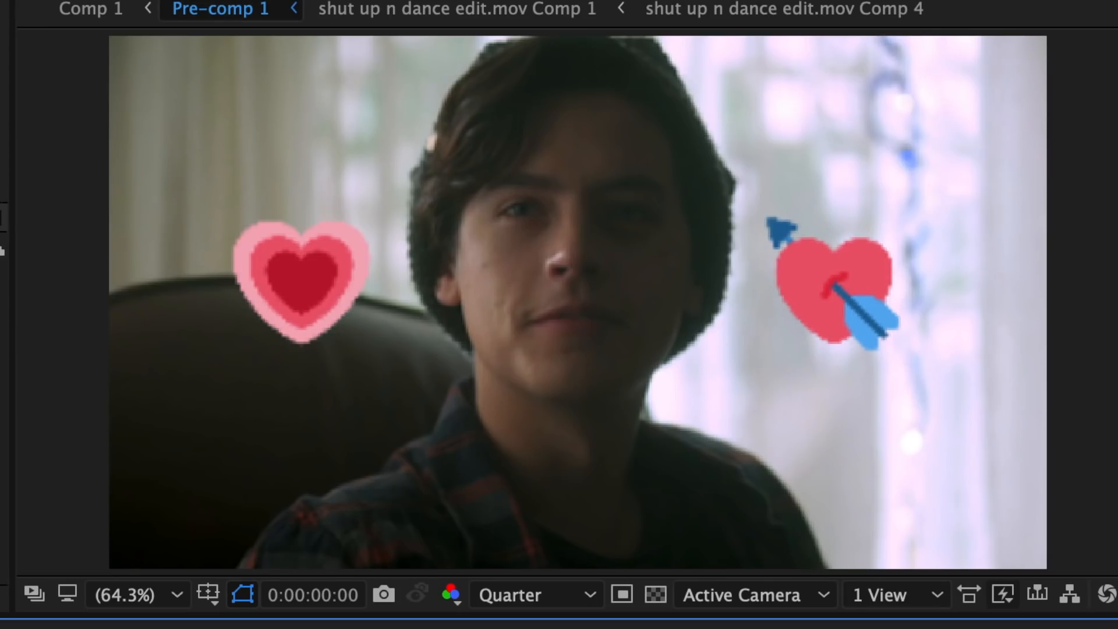
Add a Position keyframe to the growing heart layer at 0:00:00:27, keeping the heart beside the head
click(161, 527)
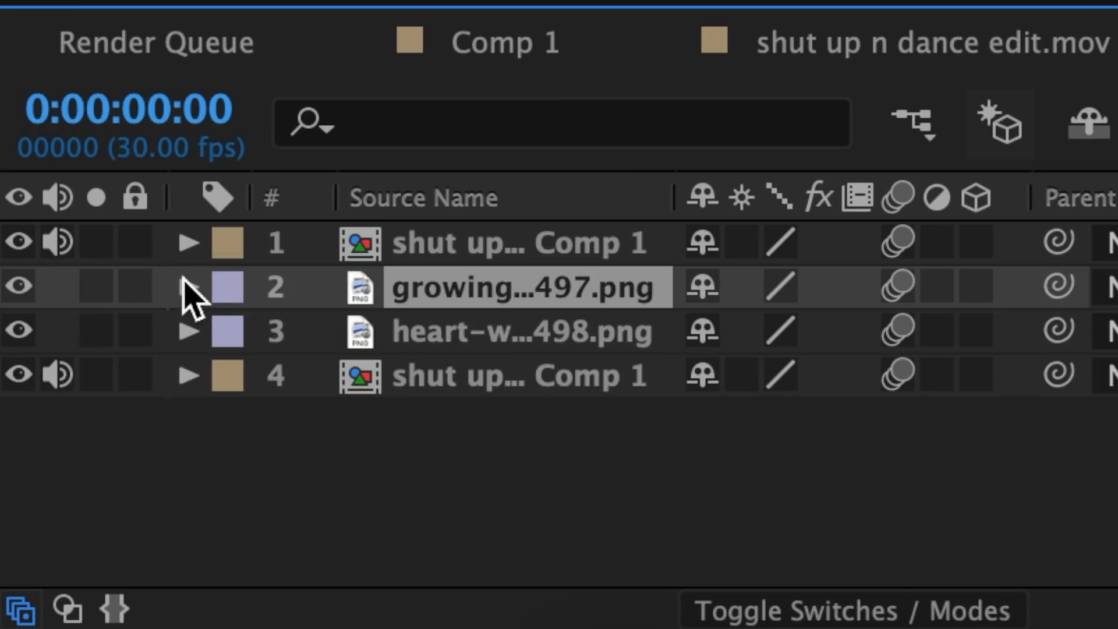
click(187, 291)
click(233, 332)
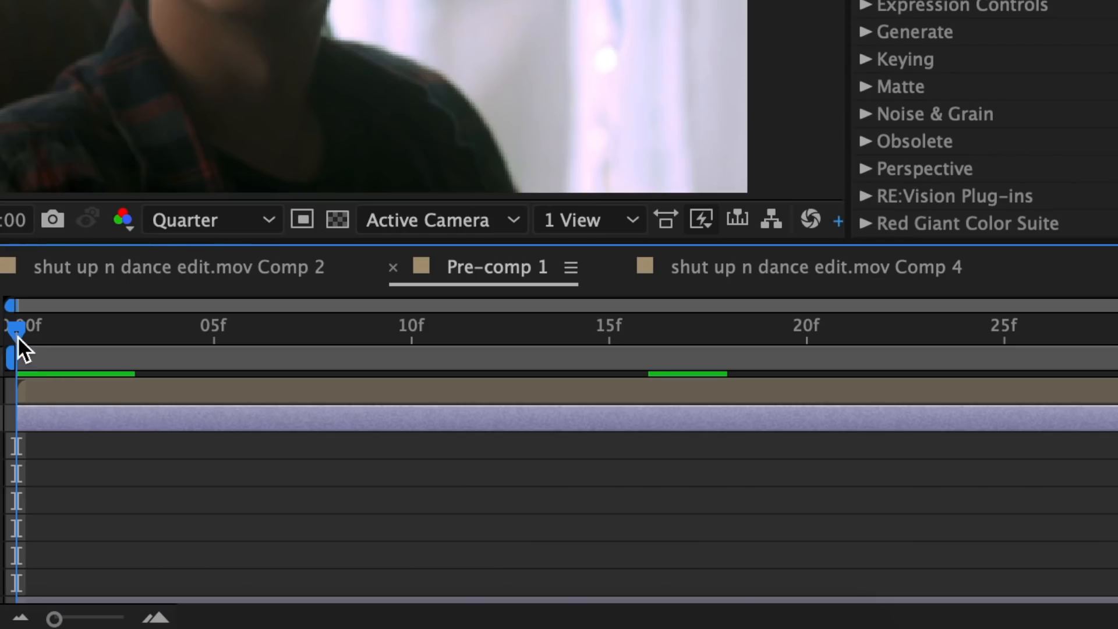
drag(18, 337, 687, 332)
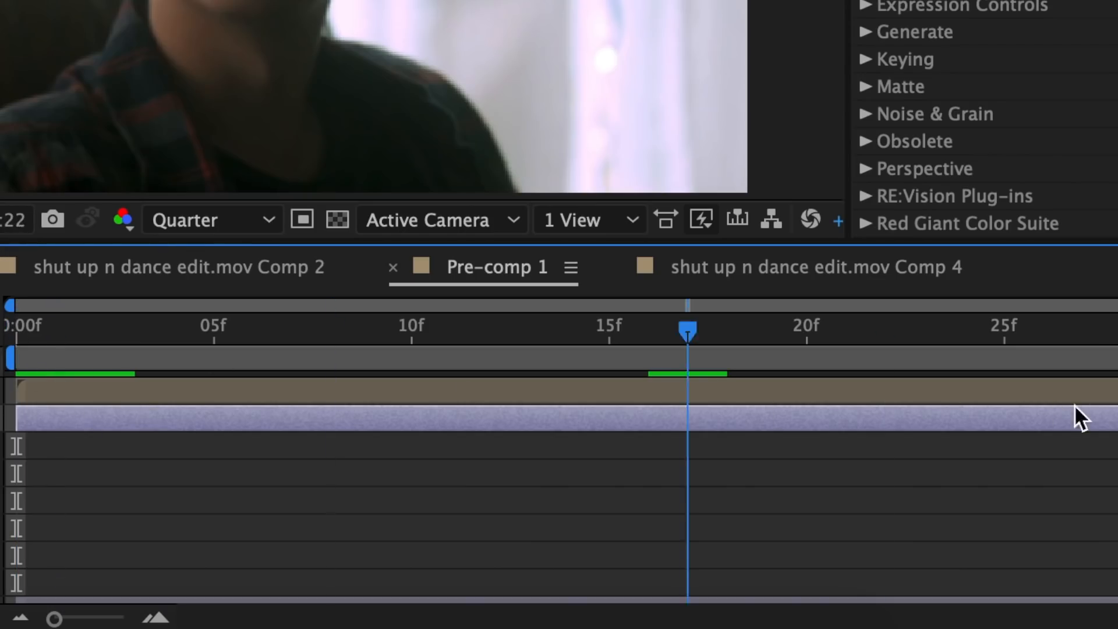
drag(1074, 407, 1099, 409)
click(1046, 463)
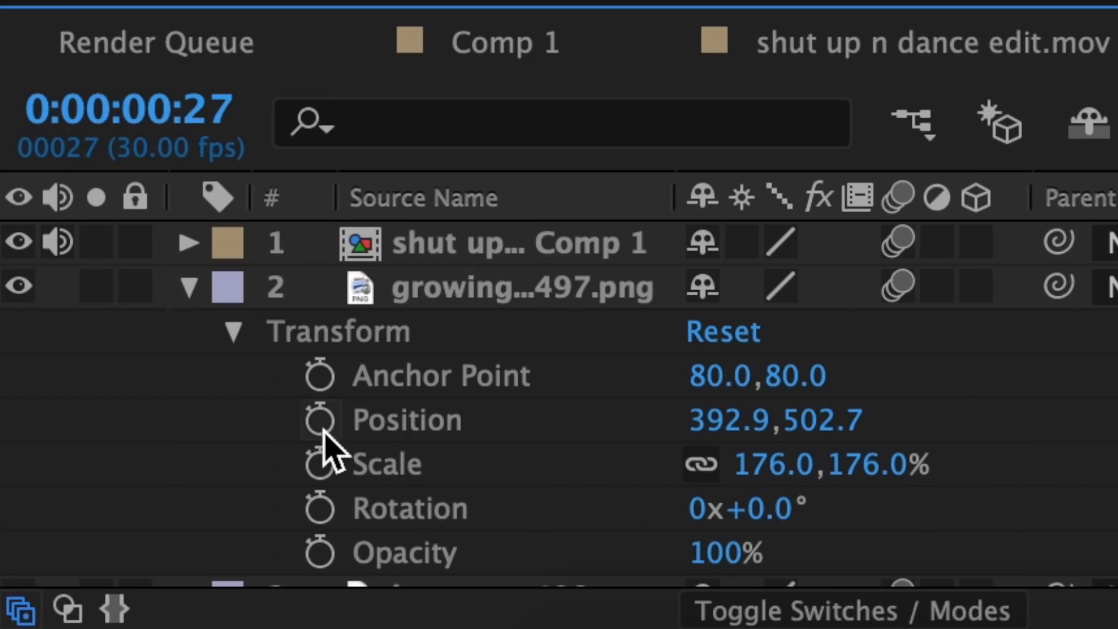
click(322, 427)
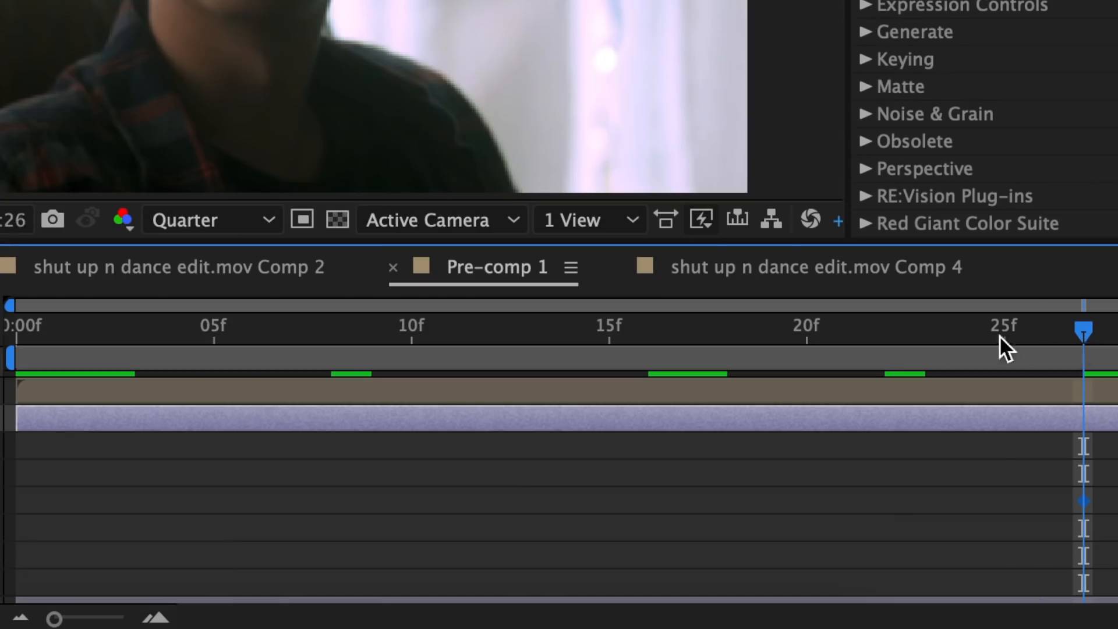
Add a Position keyframe at 0:00:00:00 and move the growing heart behind the person's head, to about 831.7, 456.0
drag(999, 335, 4, 398)
click(45, 466)
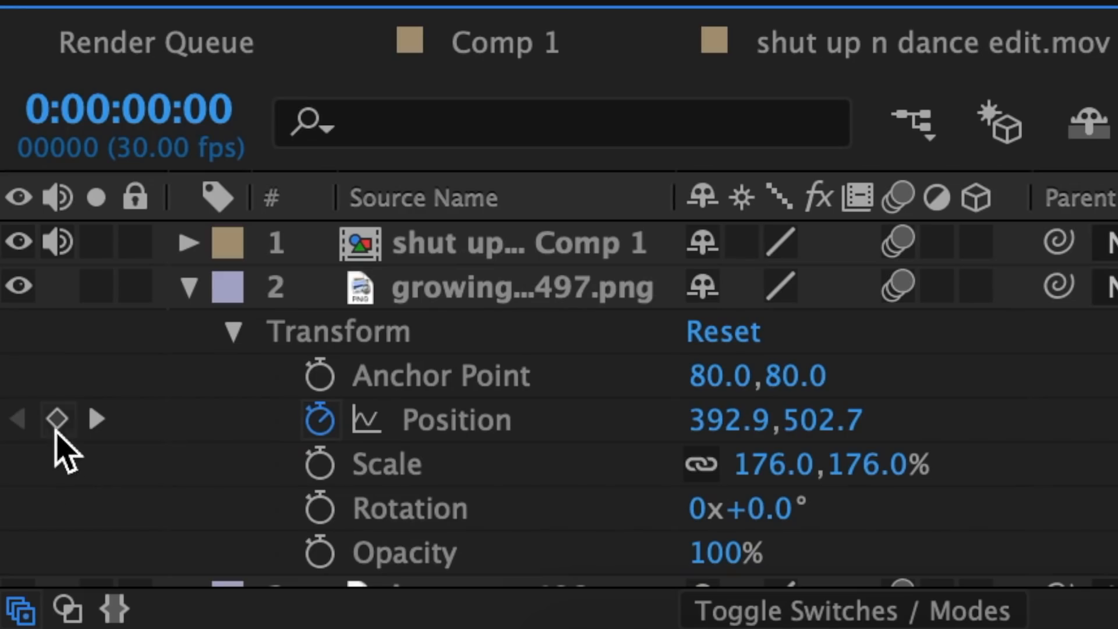
click(62, 421)
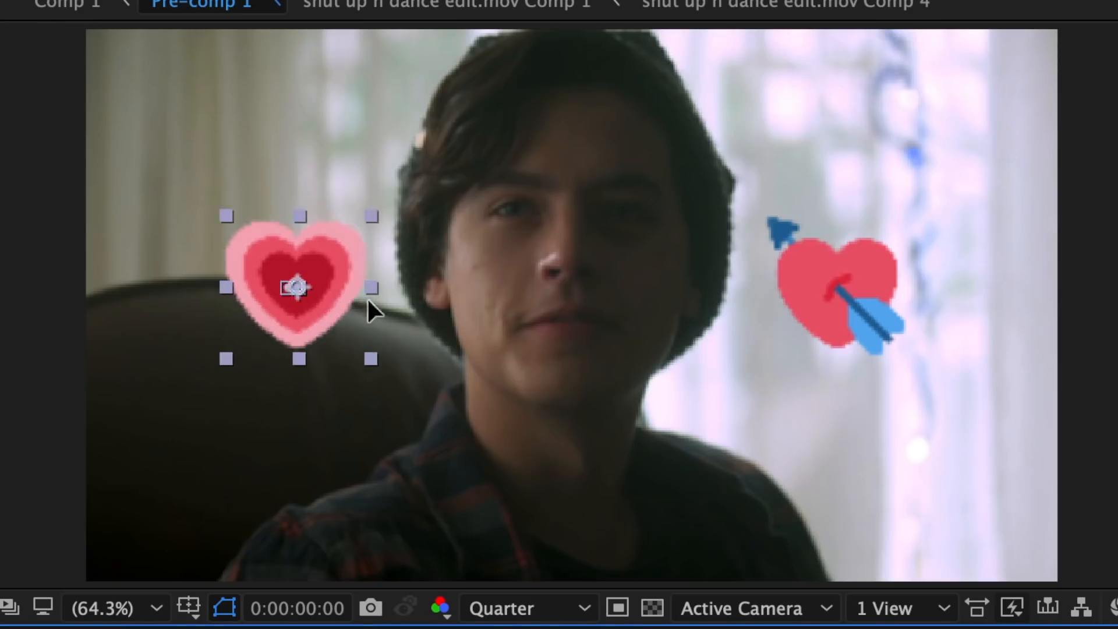
drag(302, 309, 510, 286)
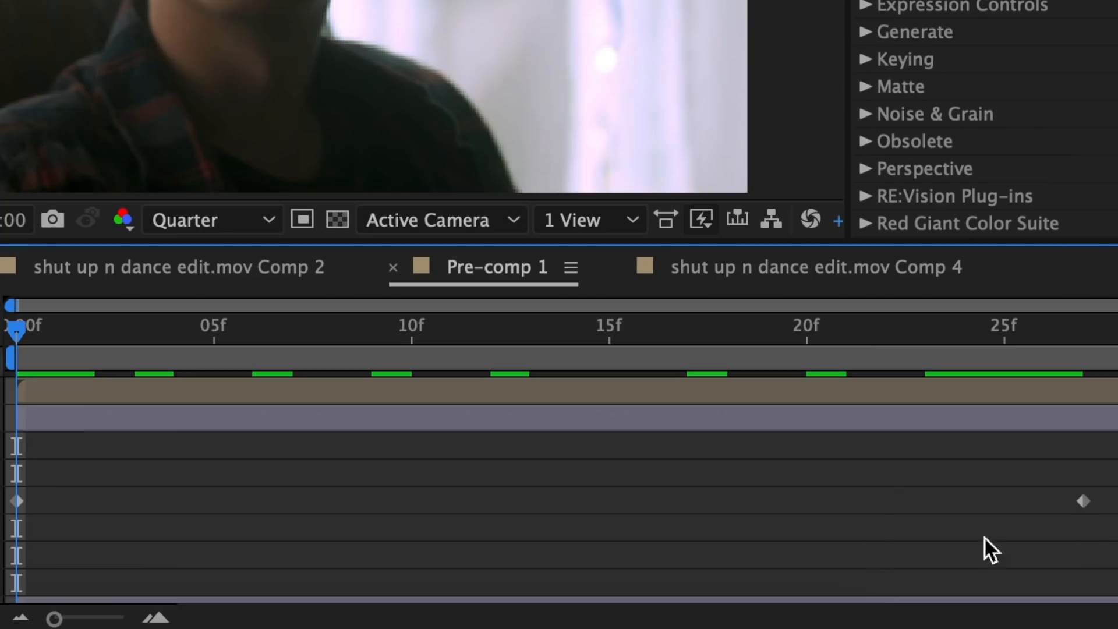
Apply Easy Ease to both Position keyframes of the growing heart
drag(1109, 539, 7, 502)
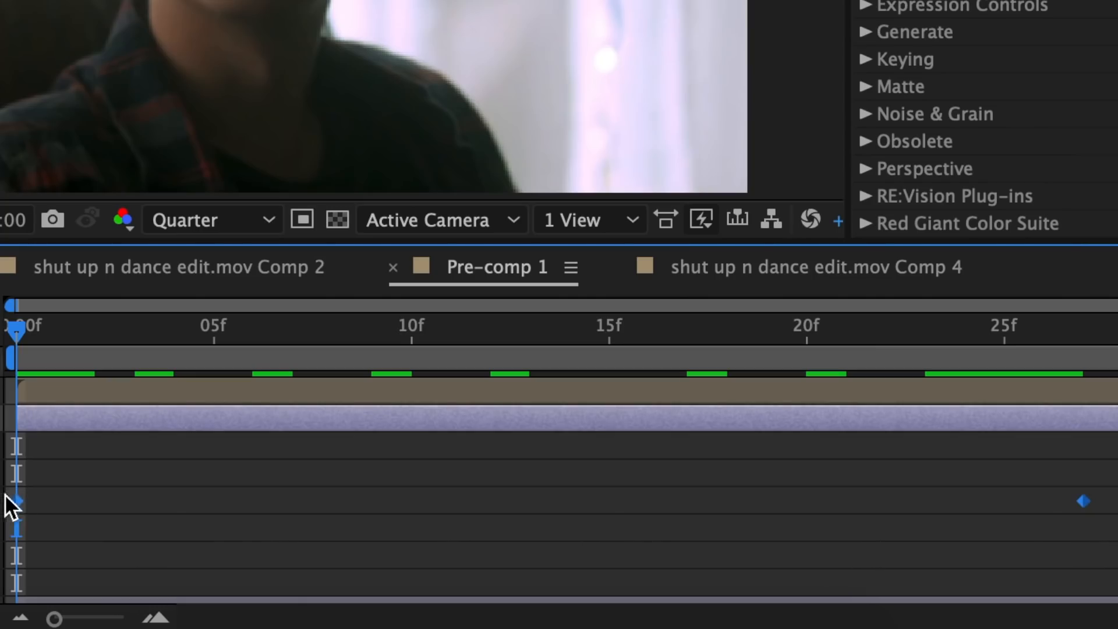
right_click(15, 502)
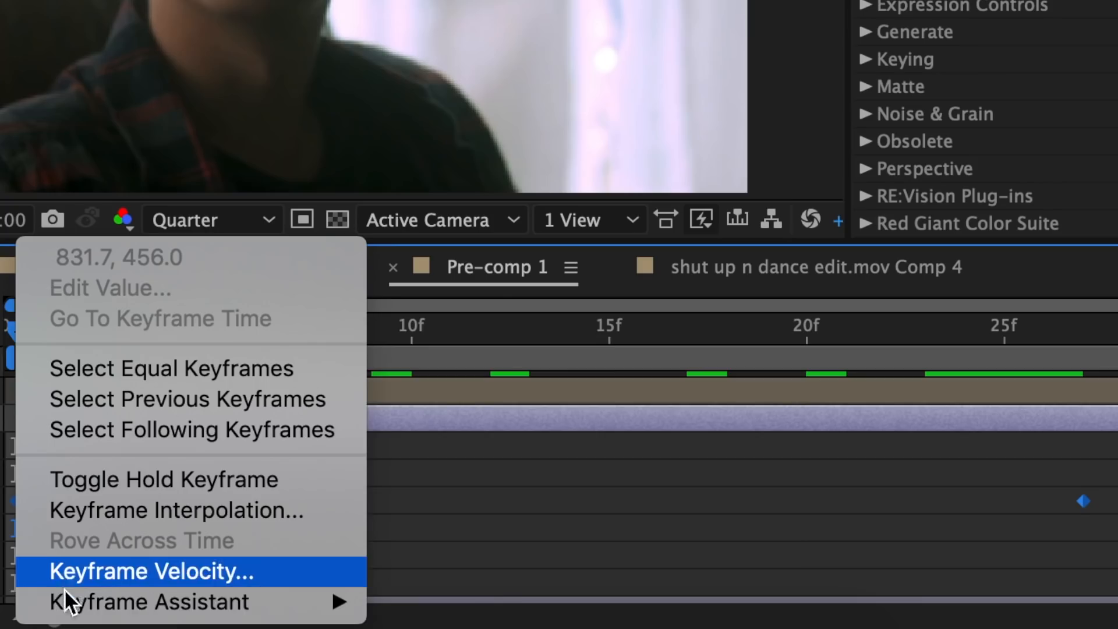
mouse_move(65, 605)
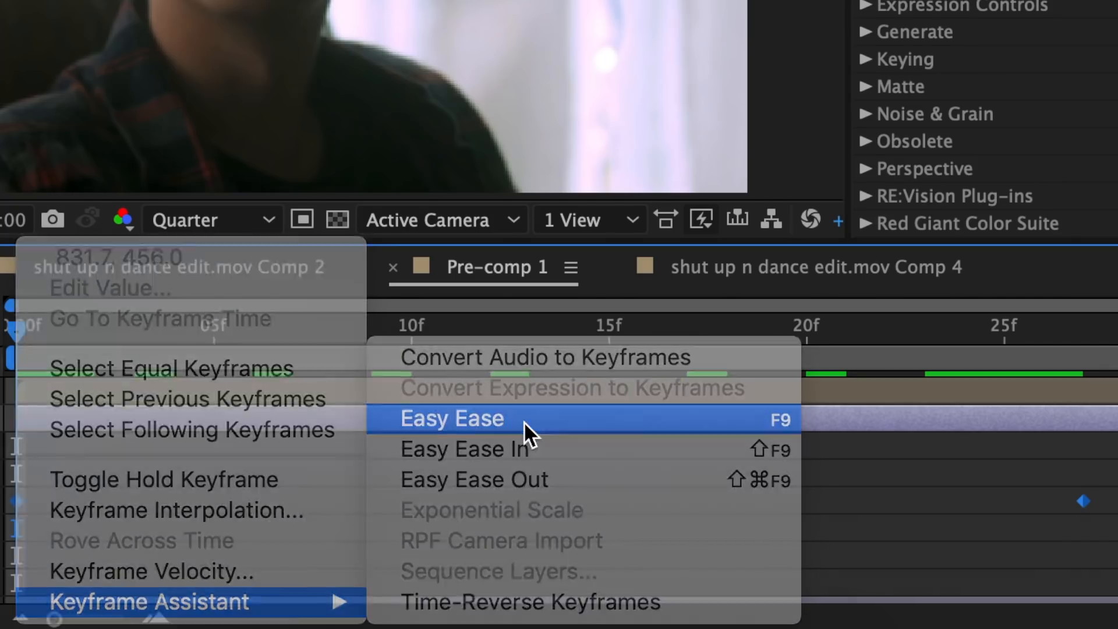
click(523, 419)
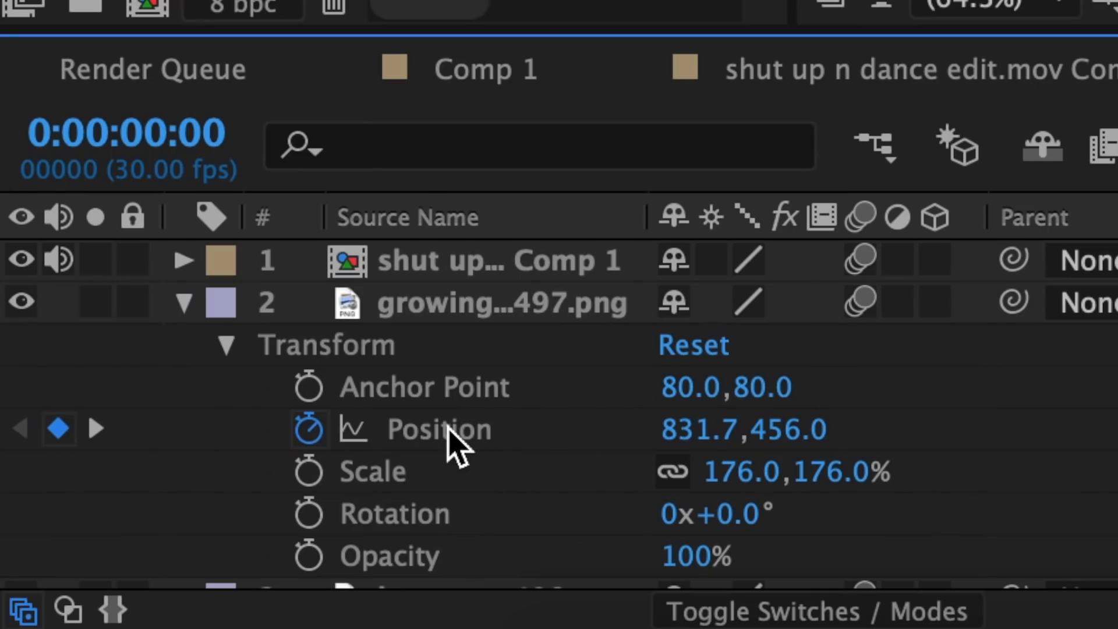
Separate the growing heart's Position property into individual X and Y dimensions
right_click(448, 433)
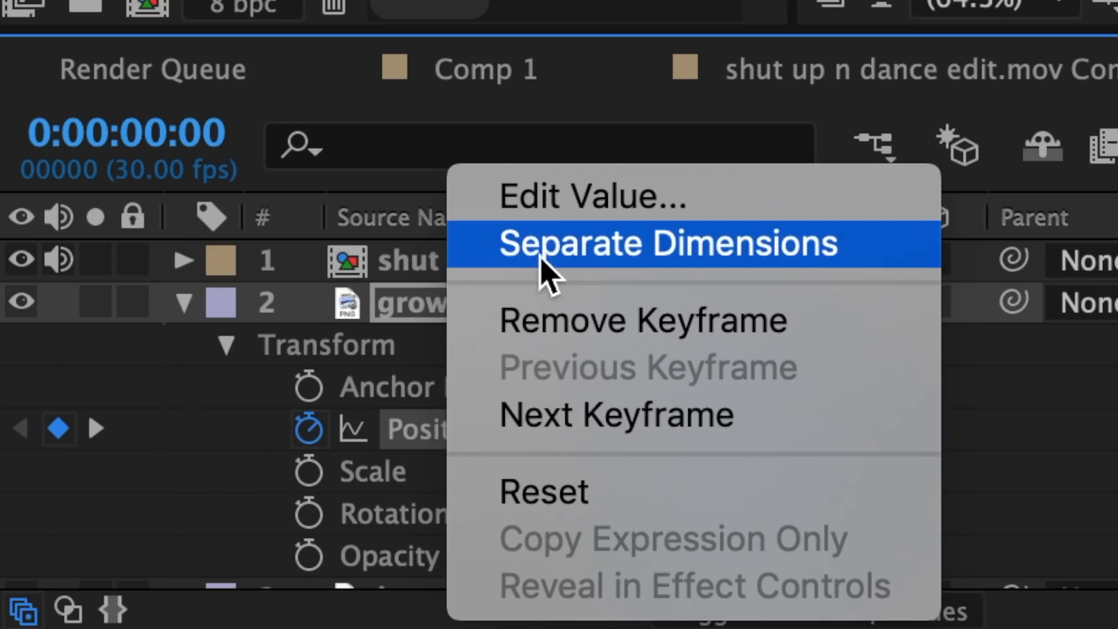
click(547, 249)
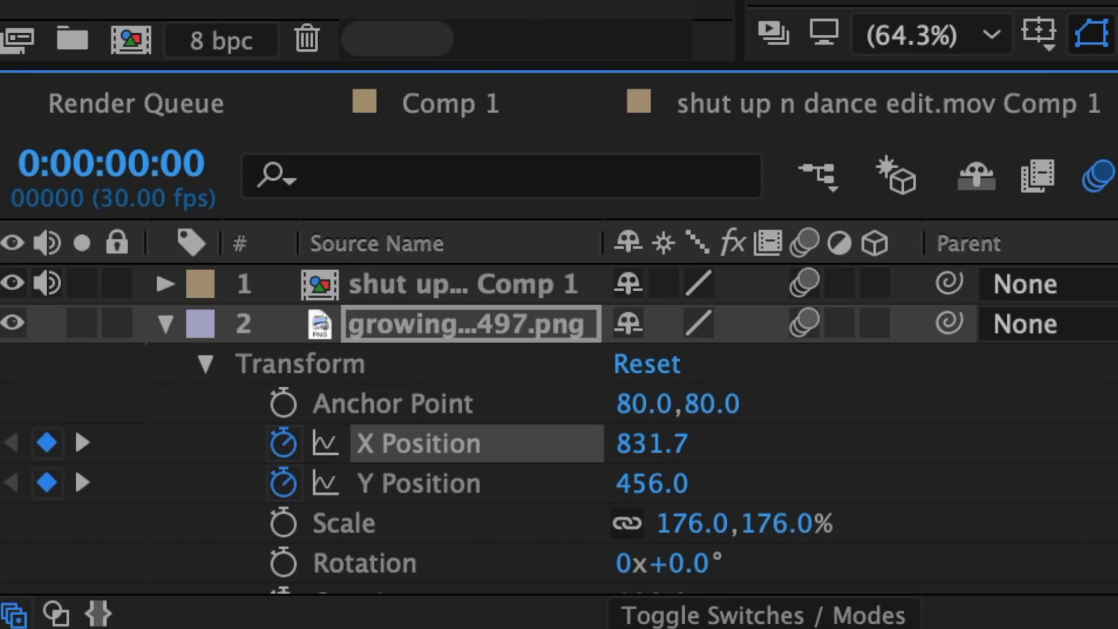
click(26, 502)
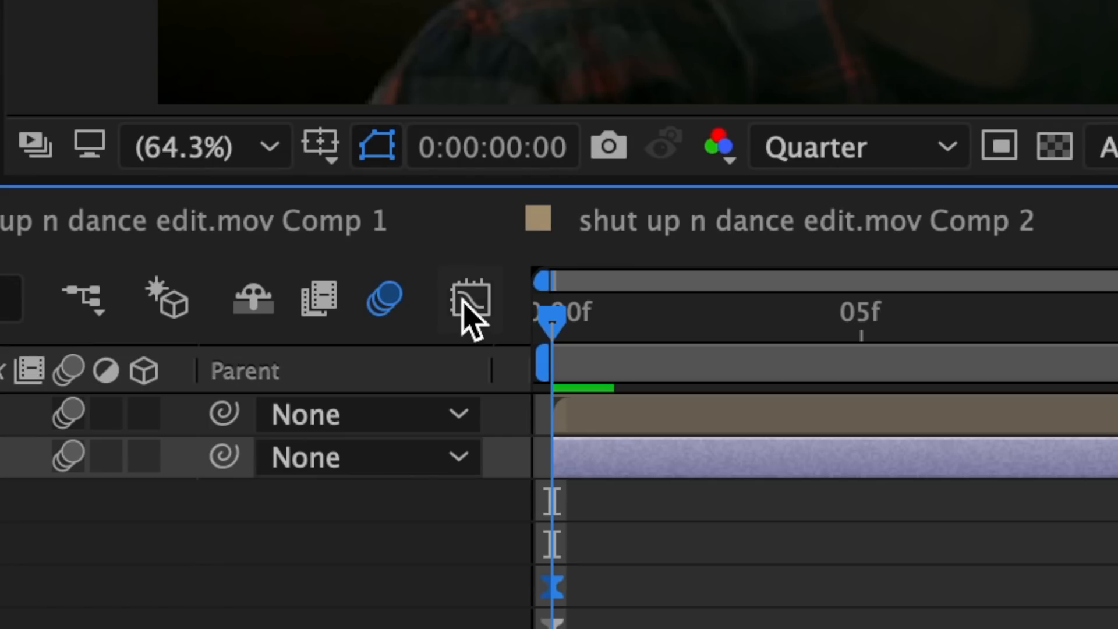
Reshape the growing heart's X Position value graph so the motion starts fast and slows gradually into the end keyframe
click(469, 306)
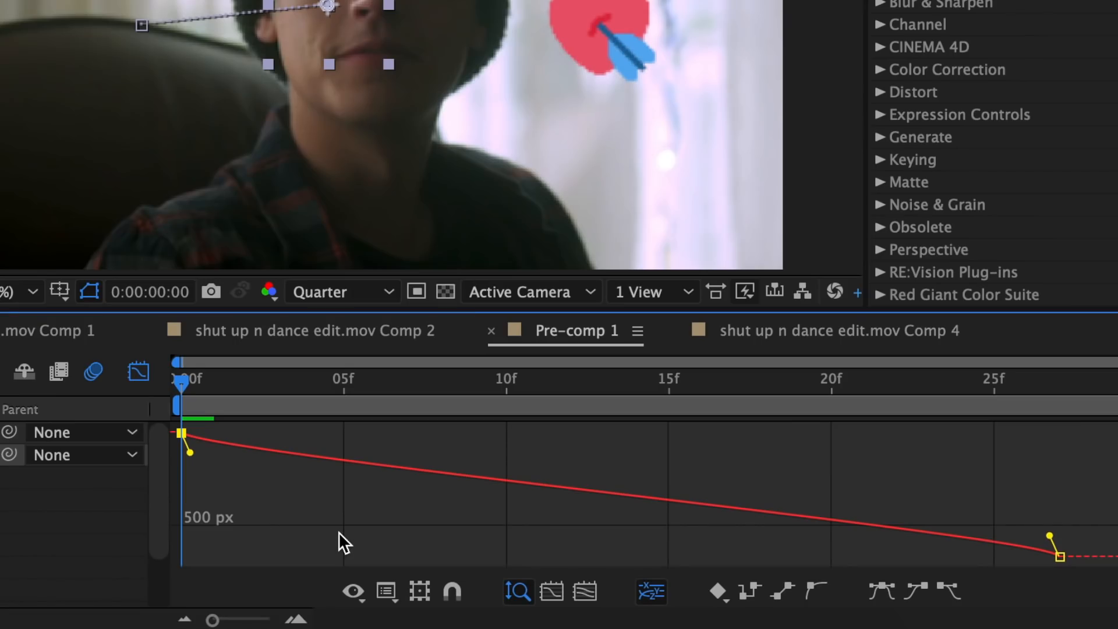
click(386, 591)
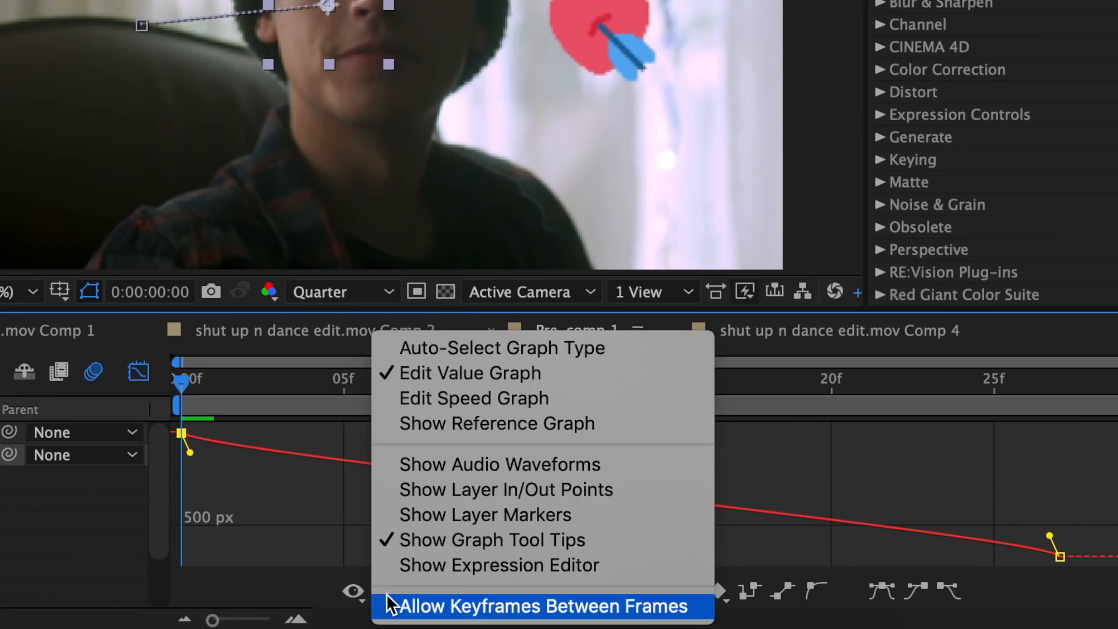
click(438, 379)
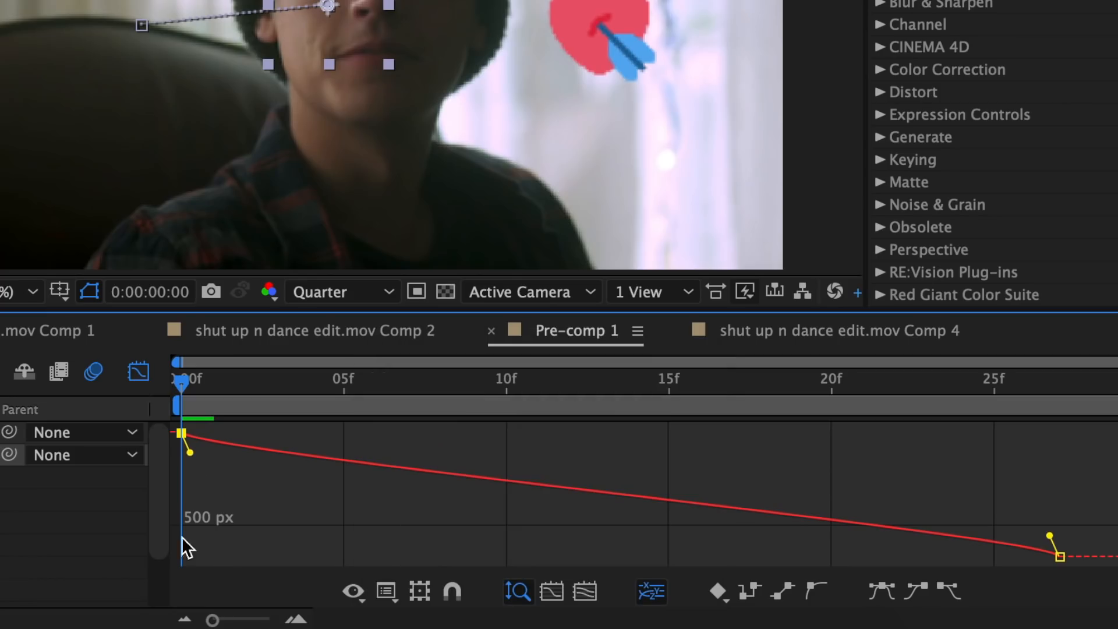
mouse_move(1019, 557)
drag(190, 452, 190, 520)
drag(1050, 536, 324, 536)
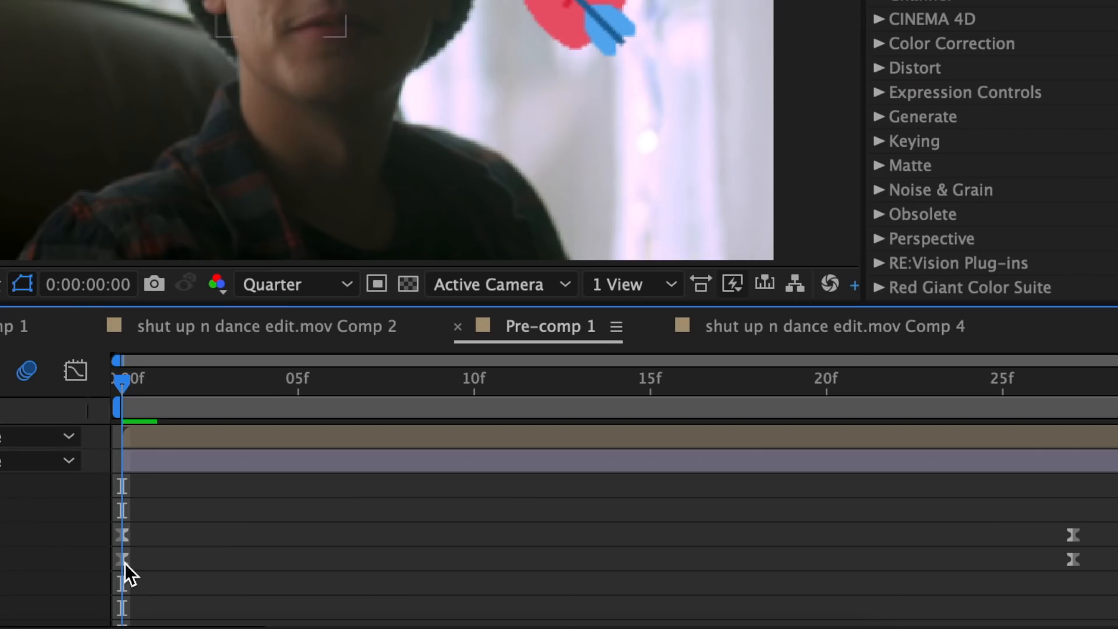
Give the growing heart's Y Position graph the same fast start and long ease-out, and move both end keyframes to about frame 20
click(1040, 512)
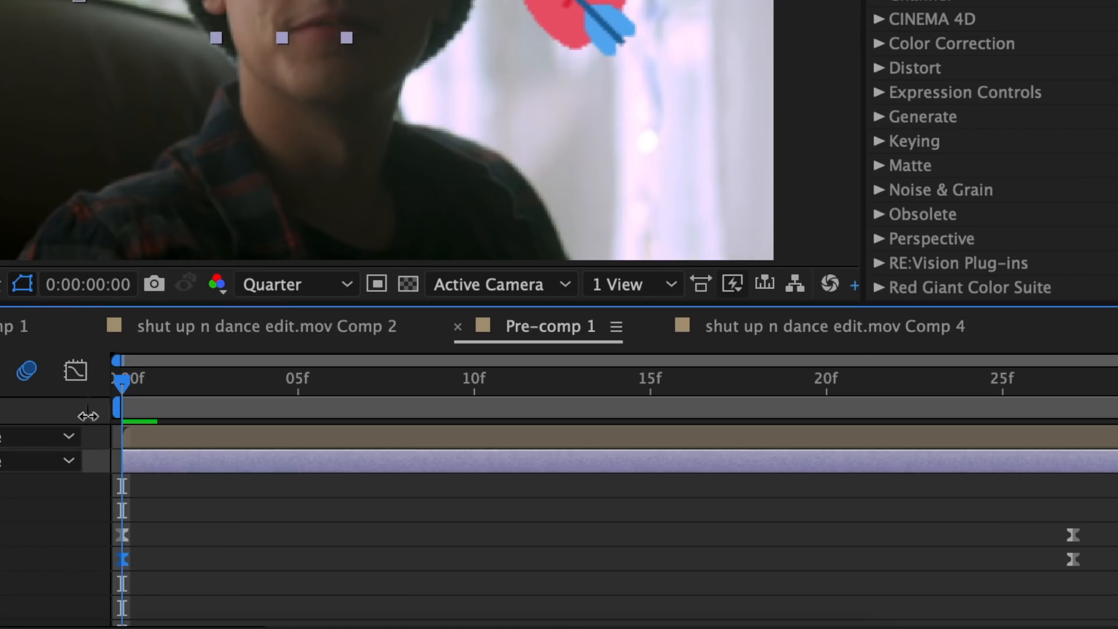
click(77, 371)
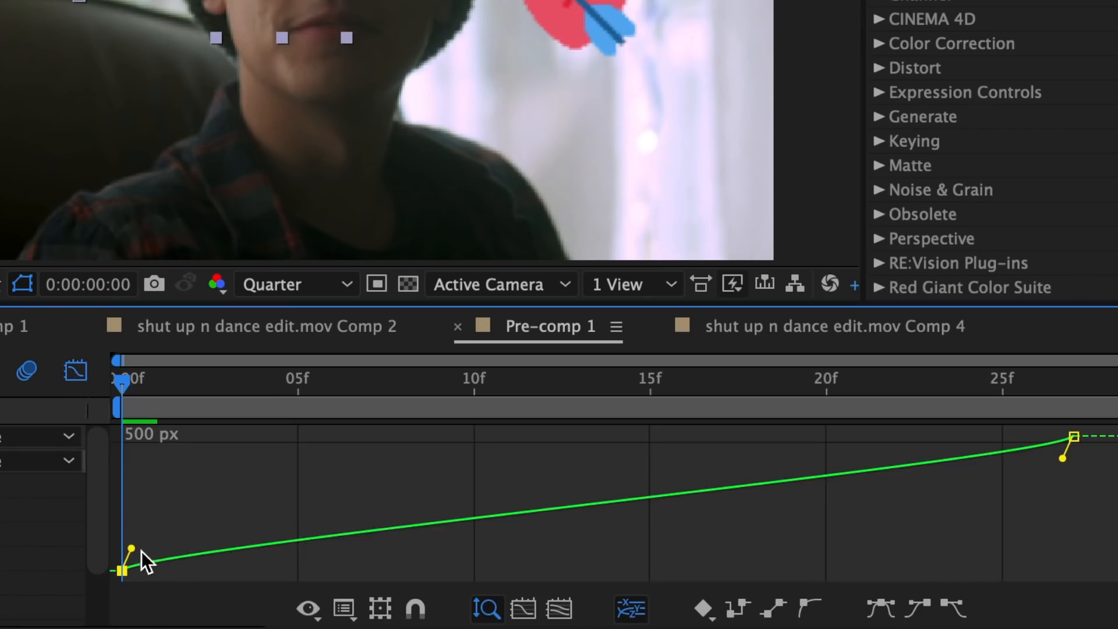
drag(132, 550, 131, 477)
drag(1062, 458, 225, 407)
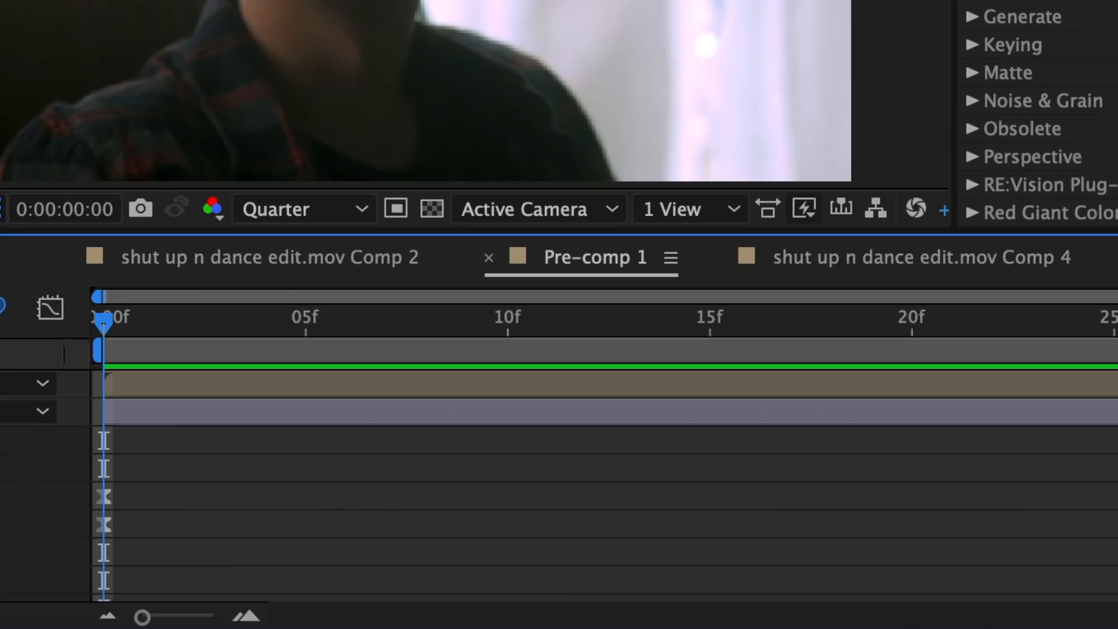
click(76, 411)
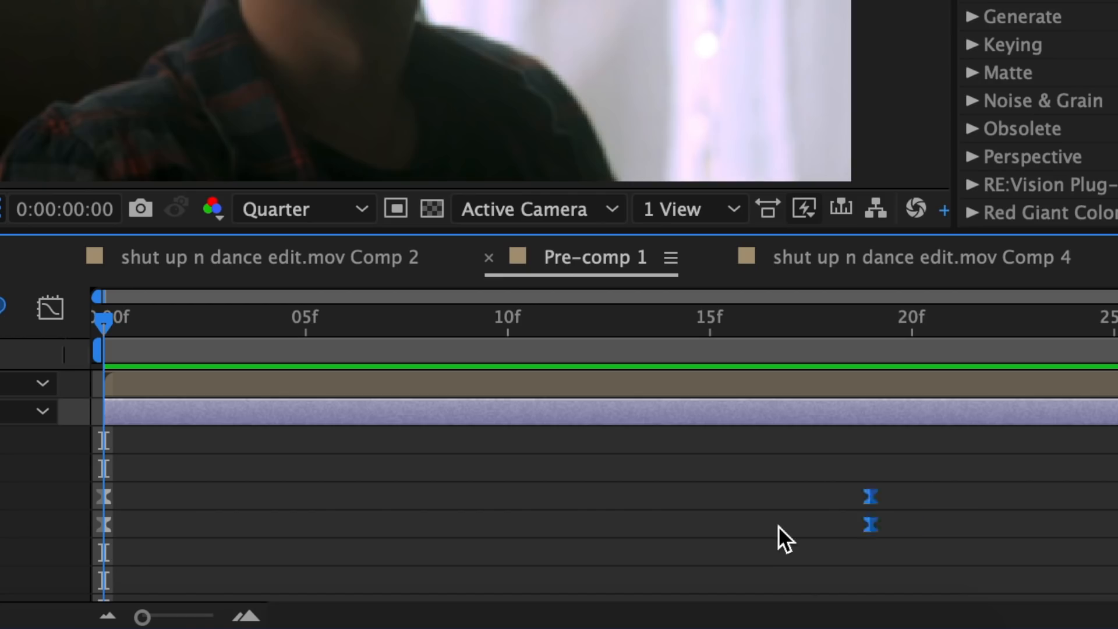
drag(778, 526, 813, 526)
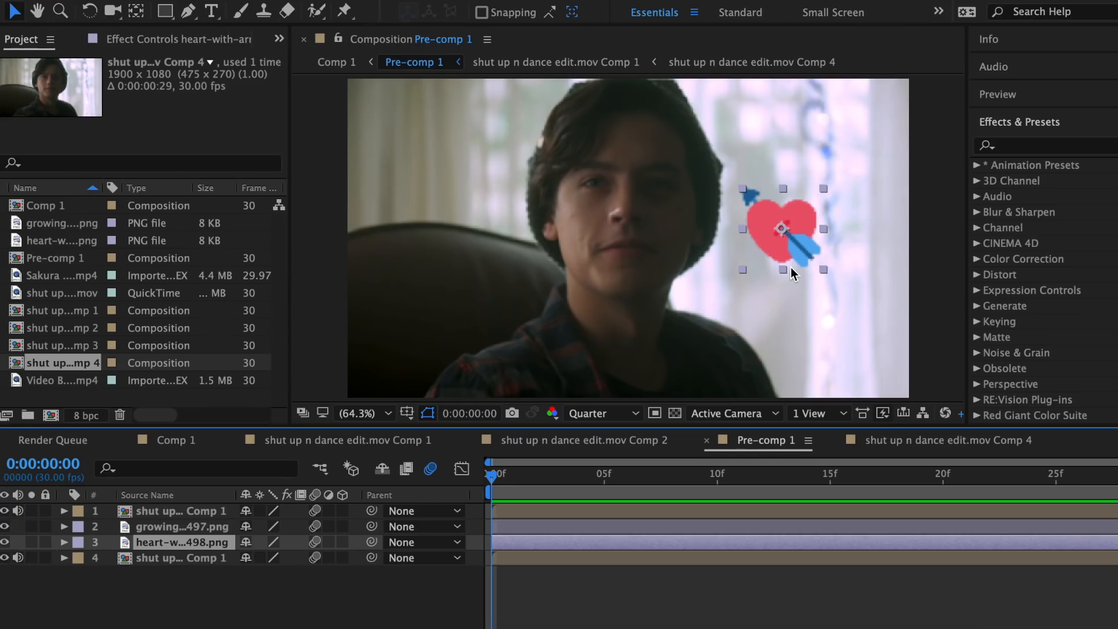
Keyframe the heart-with-arrow's Position from behind the head at 984.2, 484.0 on frame 0 to its place beside the head at frame 20
click(42, 542)
click(111, 577)
drag(492, 579, 943, 578)
click(18, 577)
drag(768, 241, 625, 235)
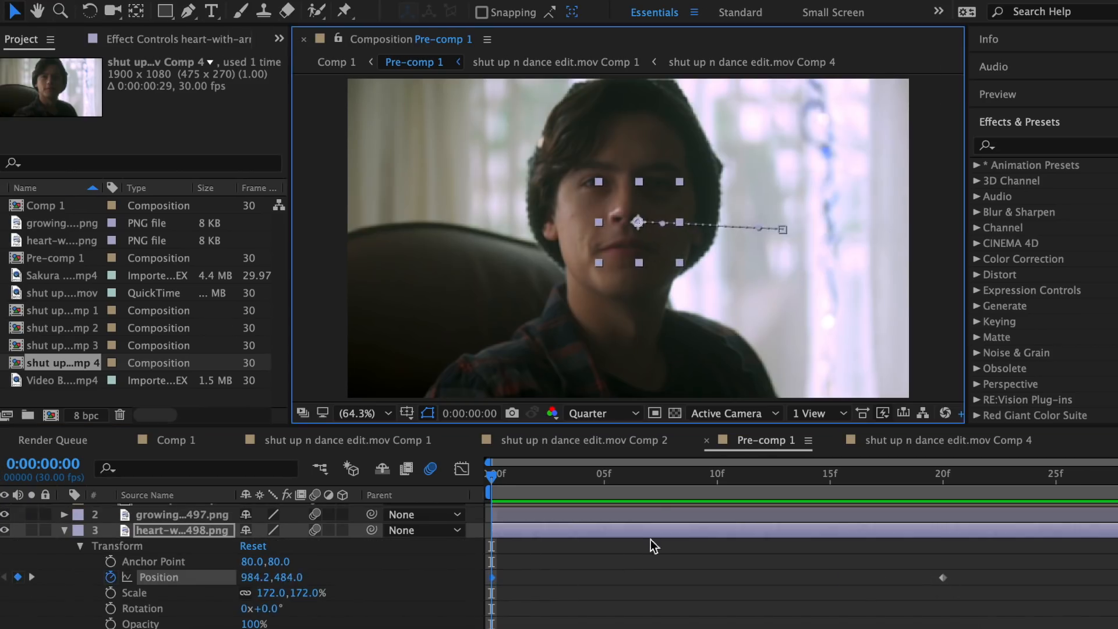
Apply Easy Ease to both Position keyframes of the heart-with-arrow layer
drag(961, 589, 486, 580)
right_click(492, 577)
mouse_move(559, 625)
click(762, 528)
Separate the heart-with-arrow's Position into X and Y dimensions and bring up their curves in the Graph Editor
right_click(158, 576)
click(240, 505)
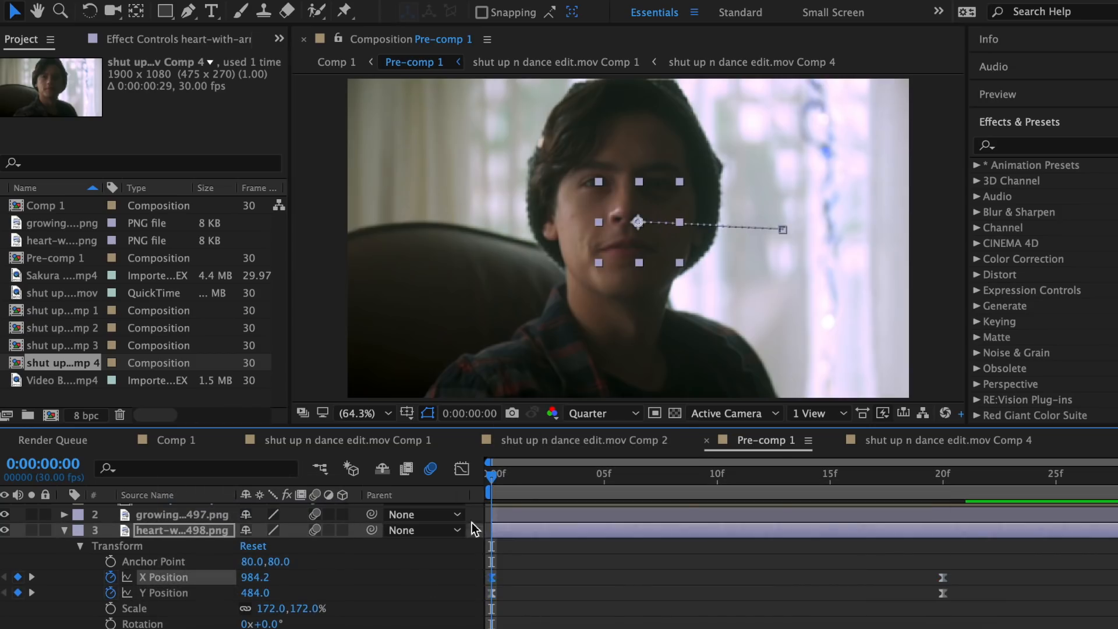
click(462, 468)
click(168, 593)
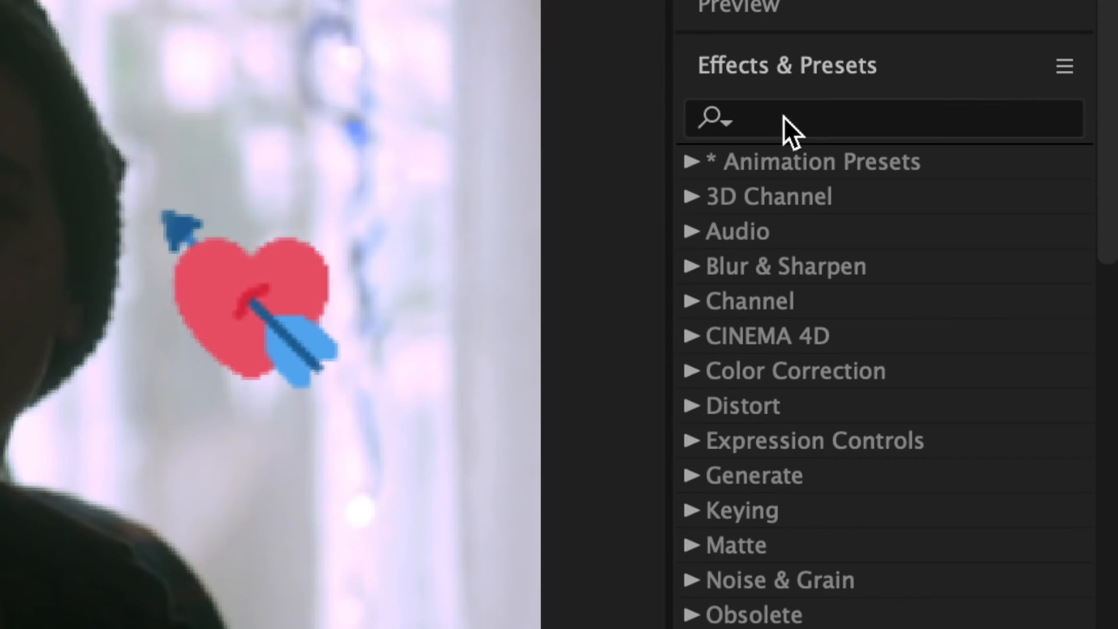
Find the Drop Shadow effect and apply it to the growing heart layer
click(993, 147)
text(drop)
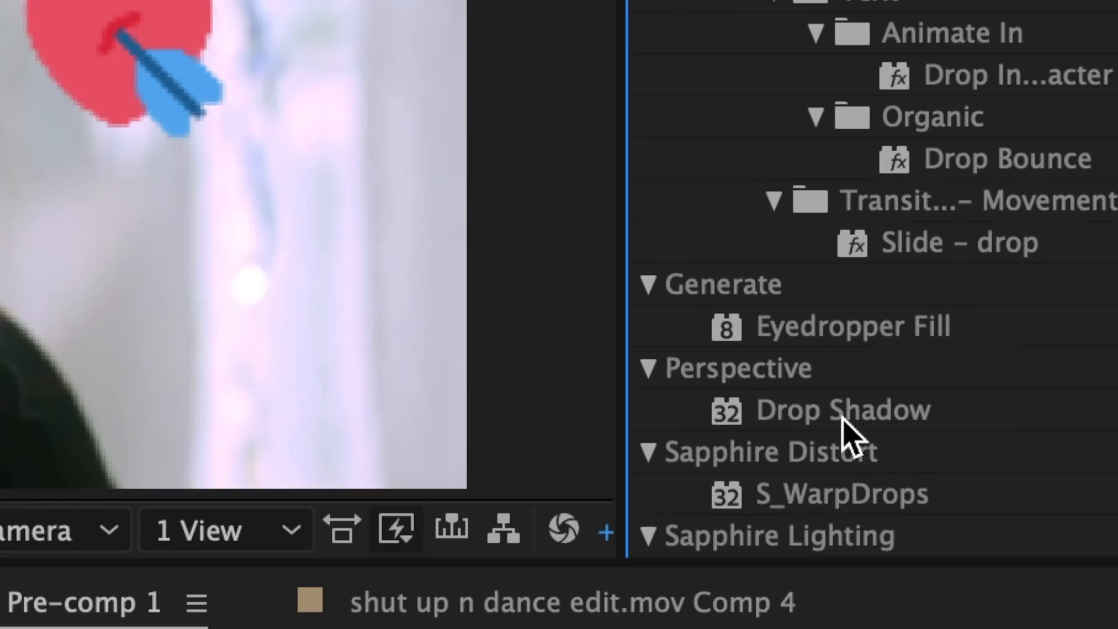
drag(854, 615, 830, 331)
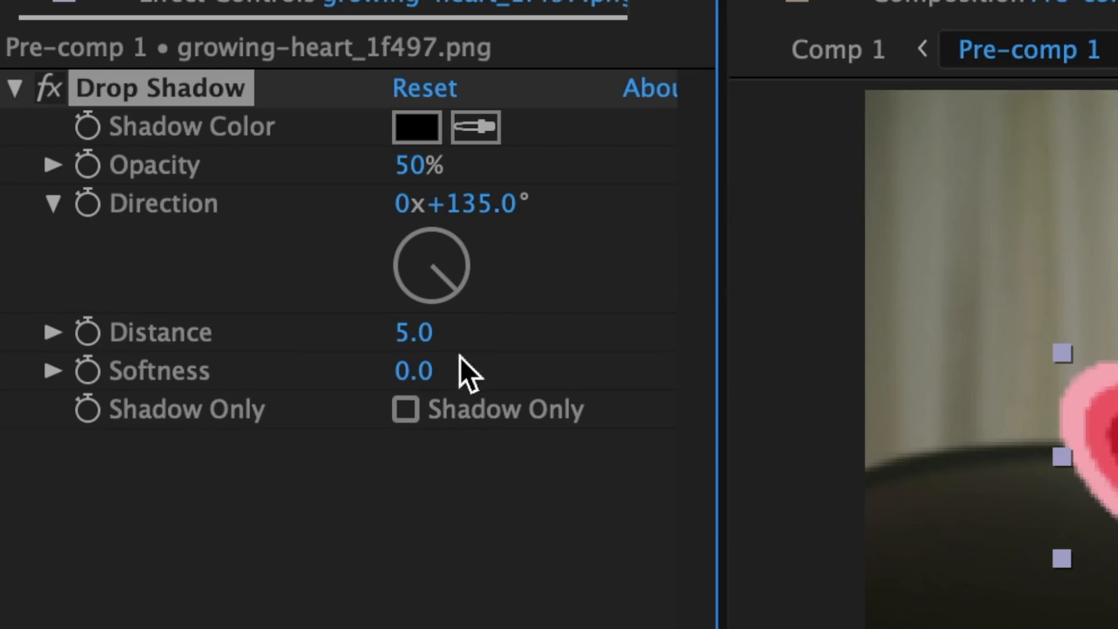
Set the growing heart's Drop Shadow to distance 15 and softness 30, and copy the effect to the heart-with-arrow layer
click(414, 333)
text(15)
key(Return)
click(414, 369)
text(30)
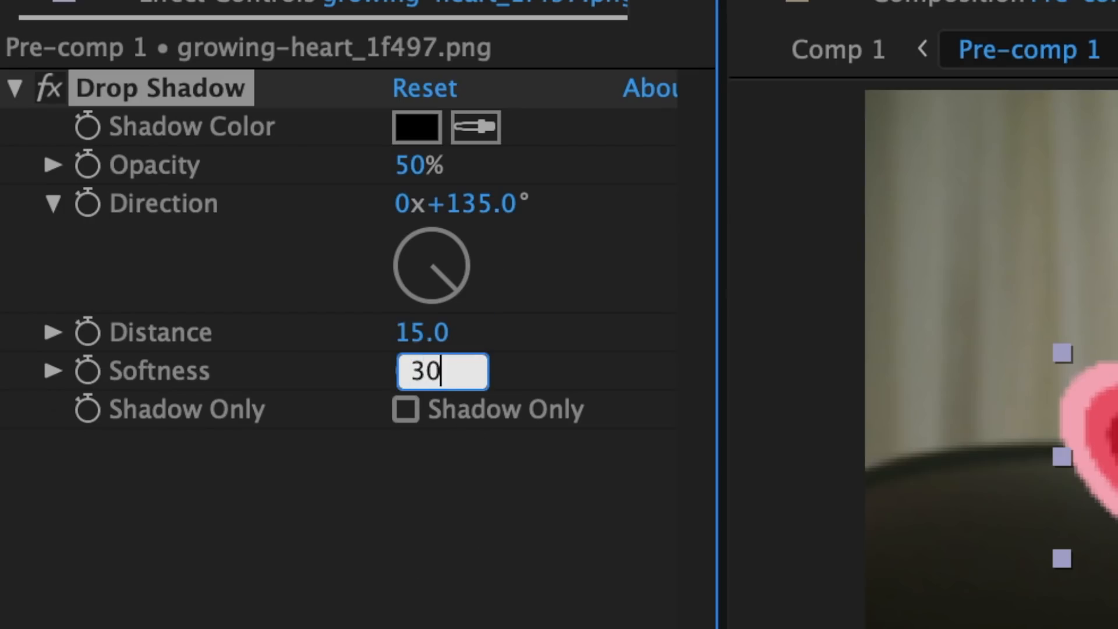
key(Return)
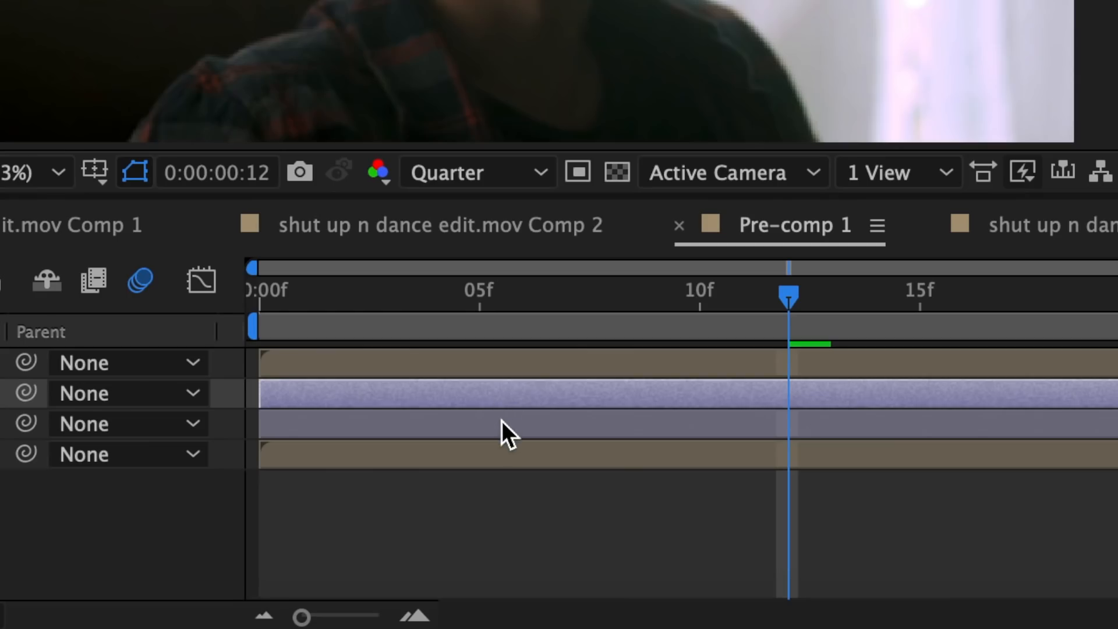
click(501, 421)
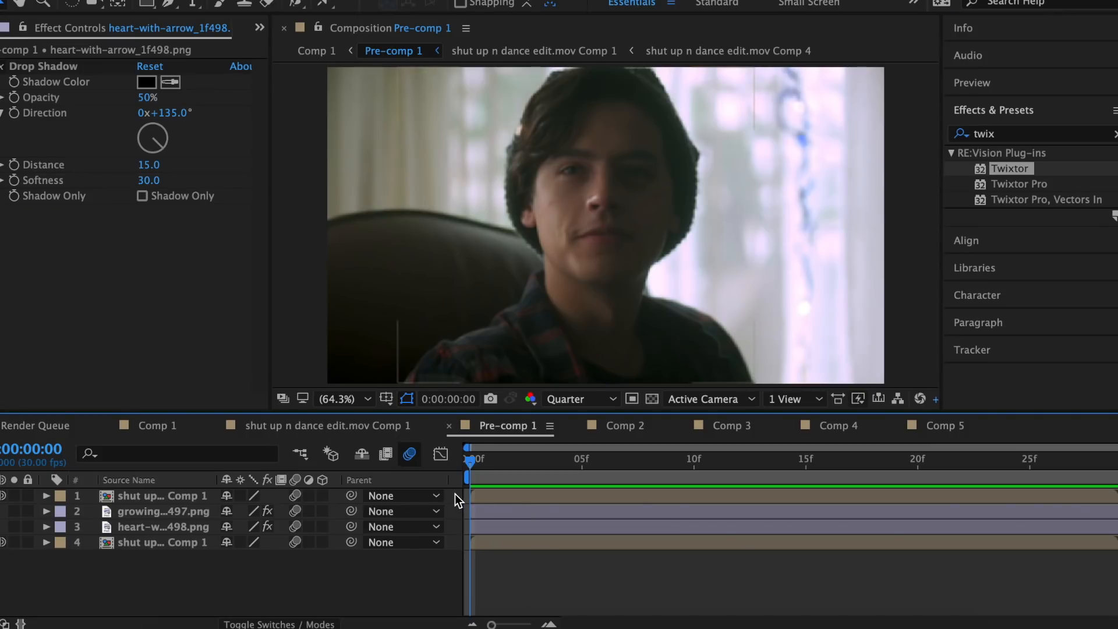
Pre-compose all four layers of Pre-comp 1 together
drag(456, 494, 501, 548)
right_click(501, 546)
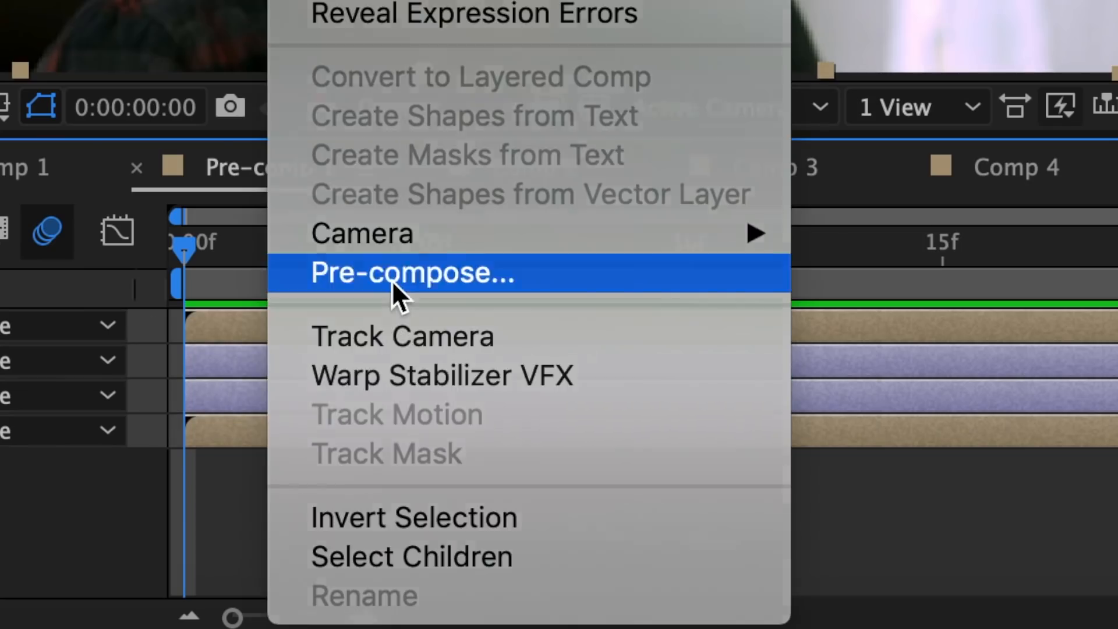
click(392, 280)
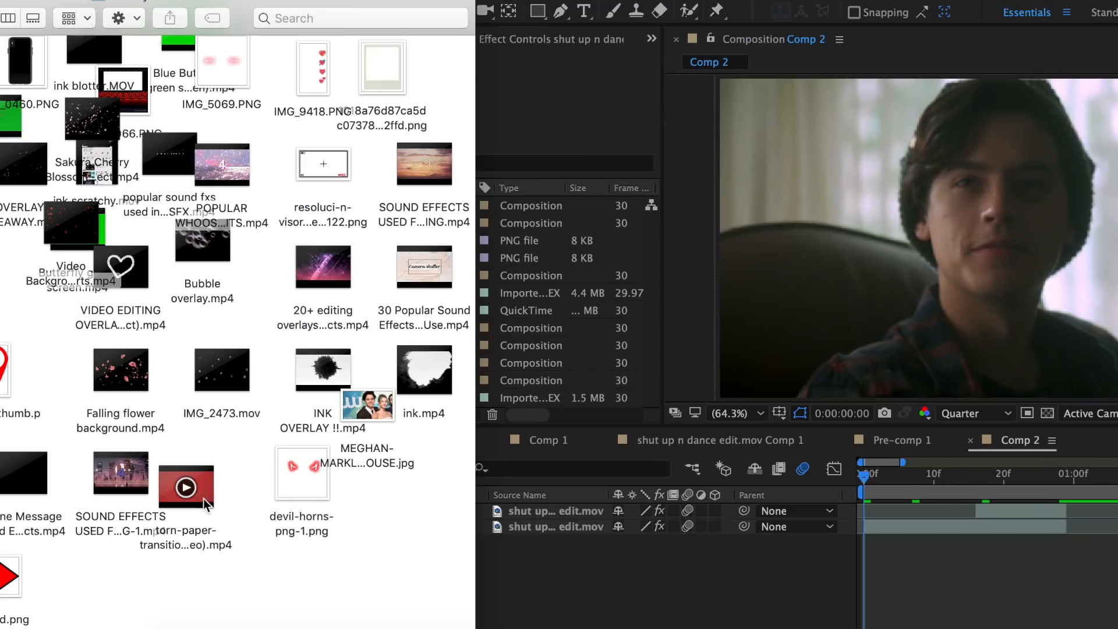
Add the torn-paper transition video as the top layer of Comp 2 and start it at 0:00:00:16
drag(204, 451, 969, 533)
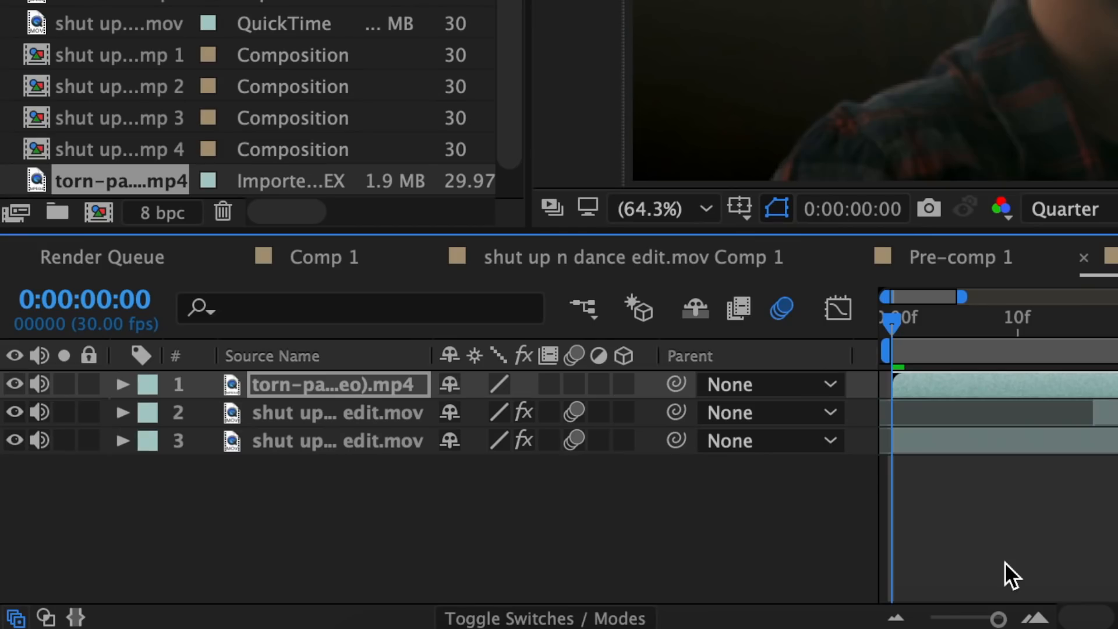
key(s)
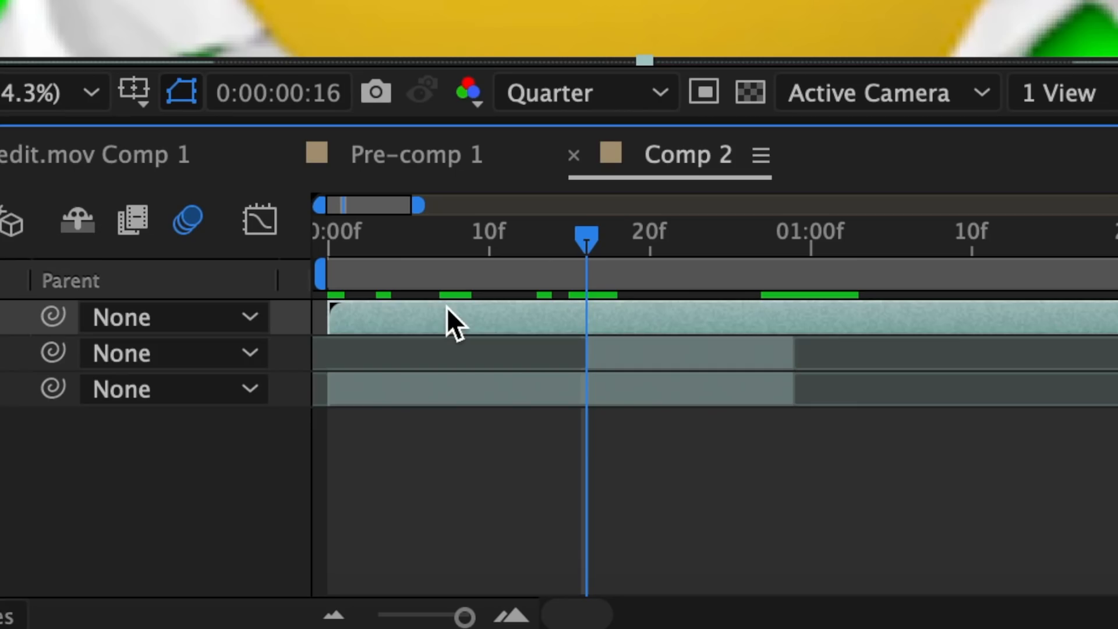
drag(379, 317, 636, 321)
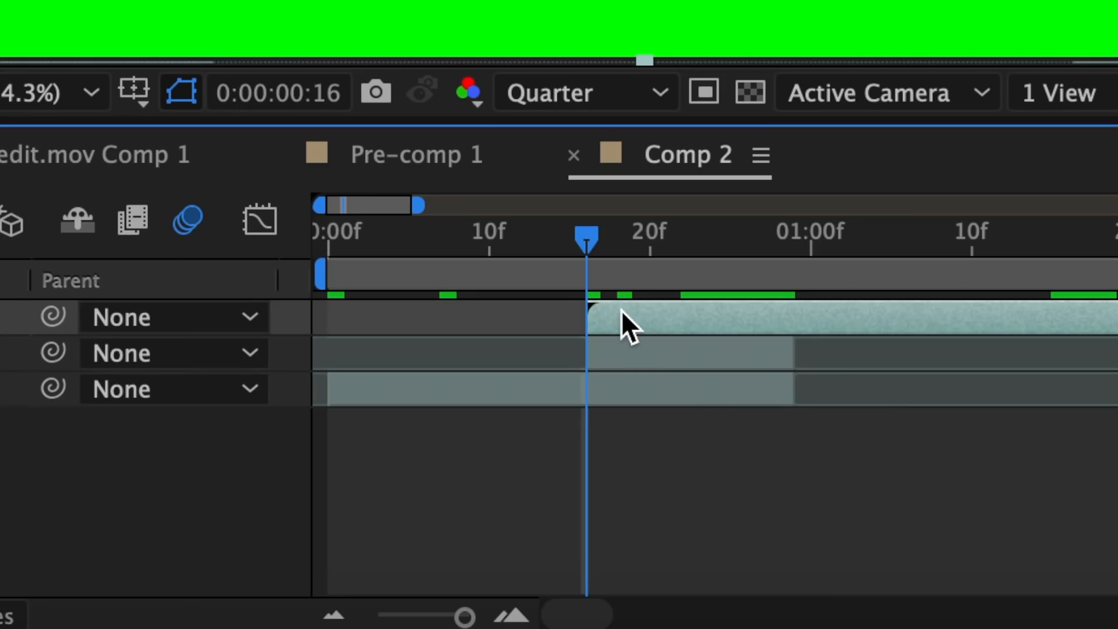
Enable Time Remapping on the torn-paper transition layer
right_click(621, 310)
mouse_move(599, 214)
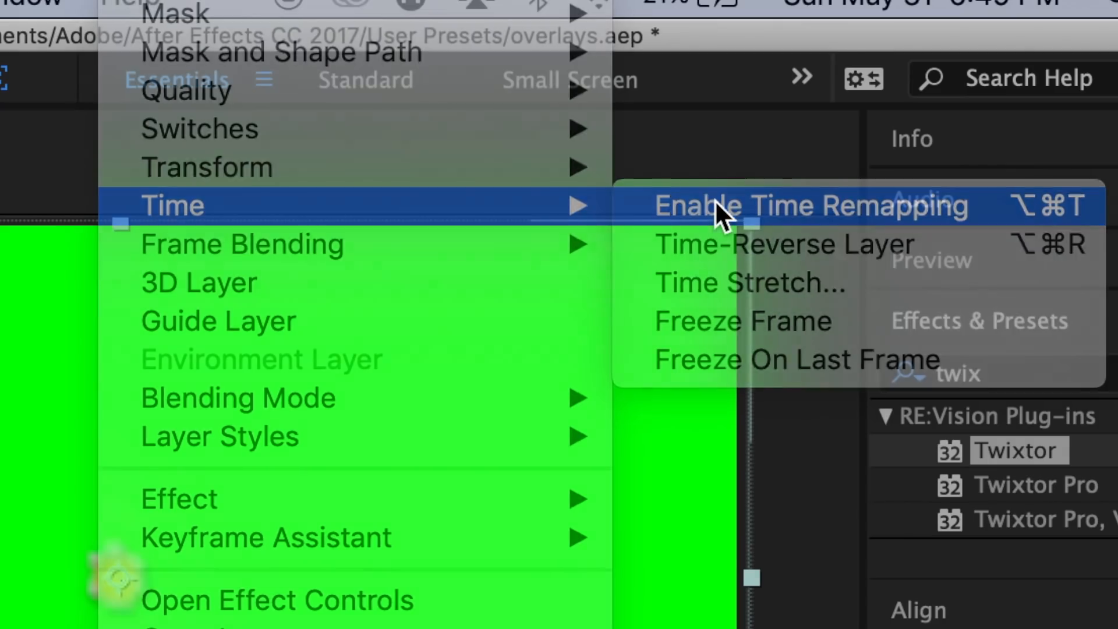
click(715, 201)
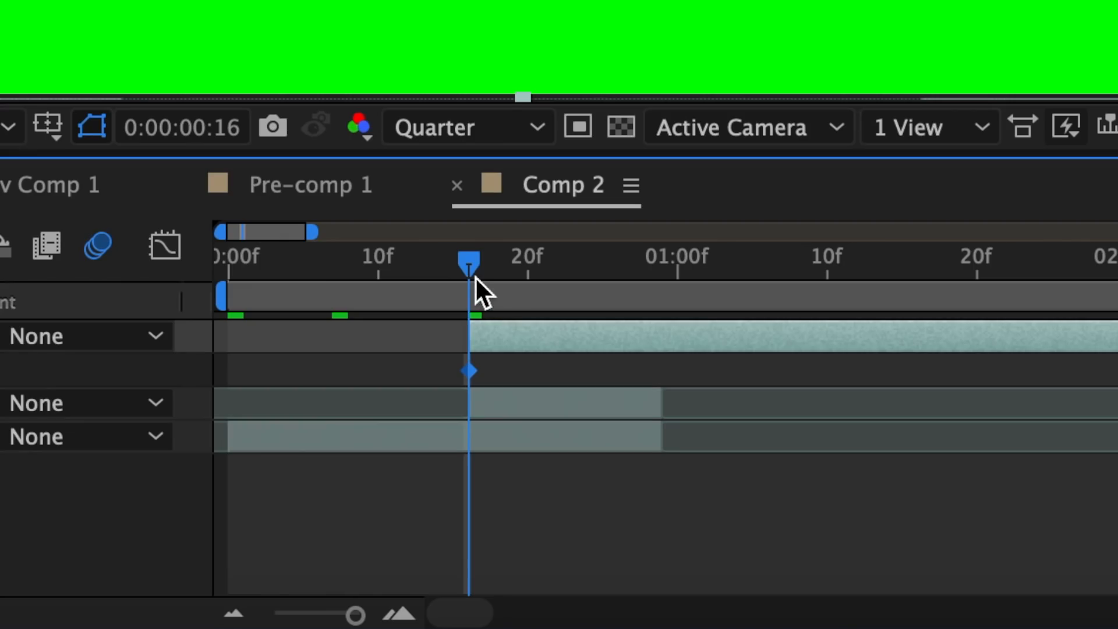
Add a Time Remap keyframe at 0:00:00:28 on the torn-paper layer and raise its source time so the transition plays faster
drag(481, 288, 659, 281)
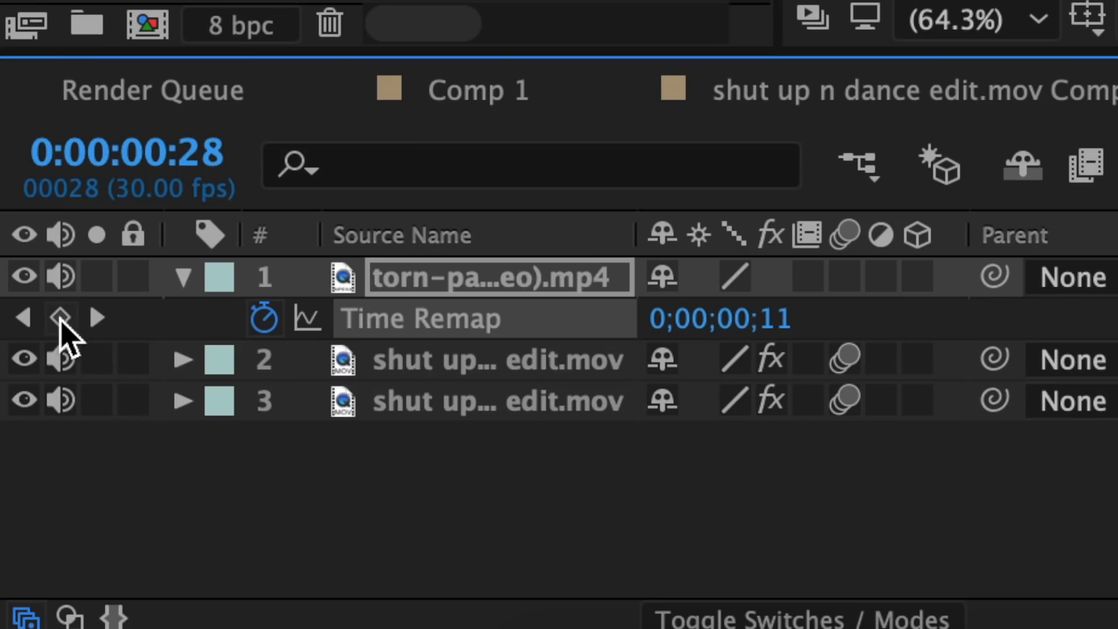
click(61, 318)
drag(773, 326, 786, 324)
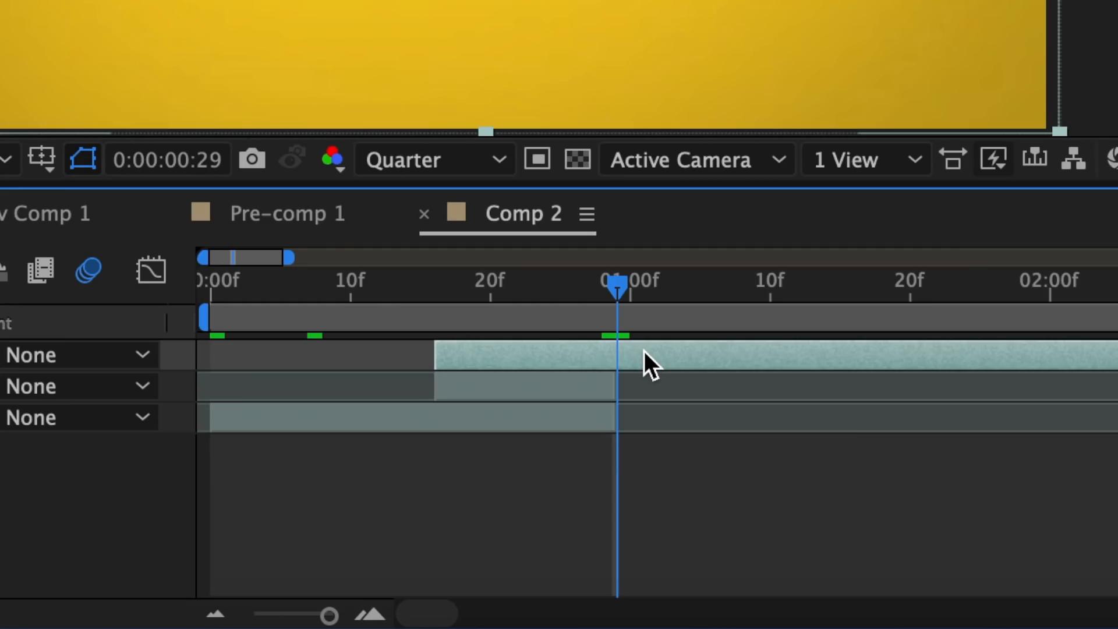
Split the torn-paper layer at 0:00:00:29 and delete the part after the clips end
key(ctrl+shift+d)
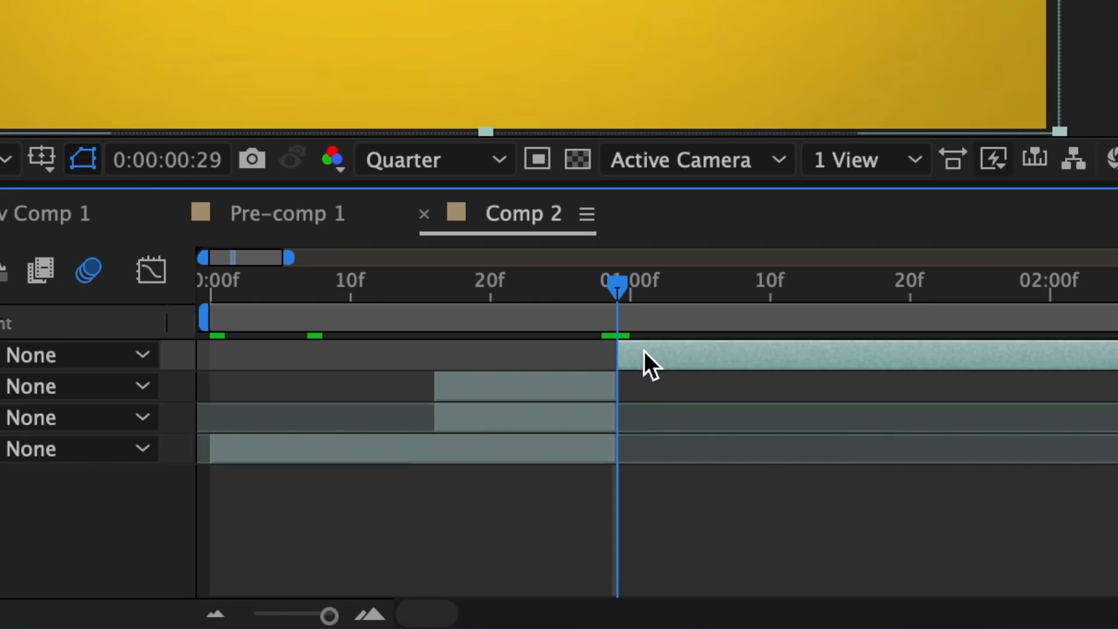
key(Delete)
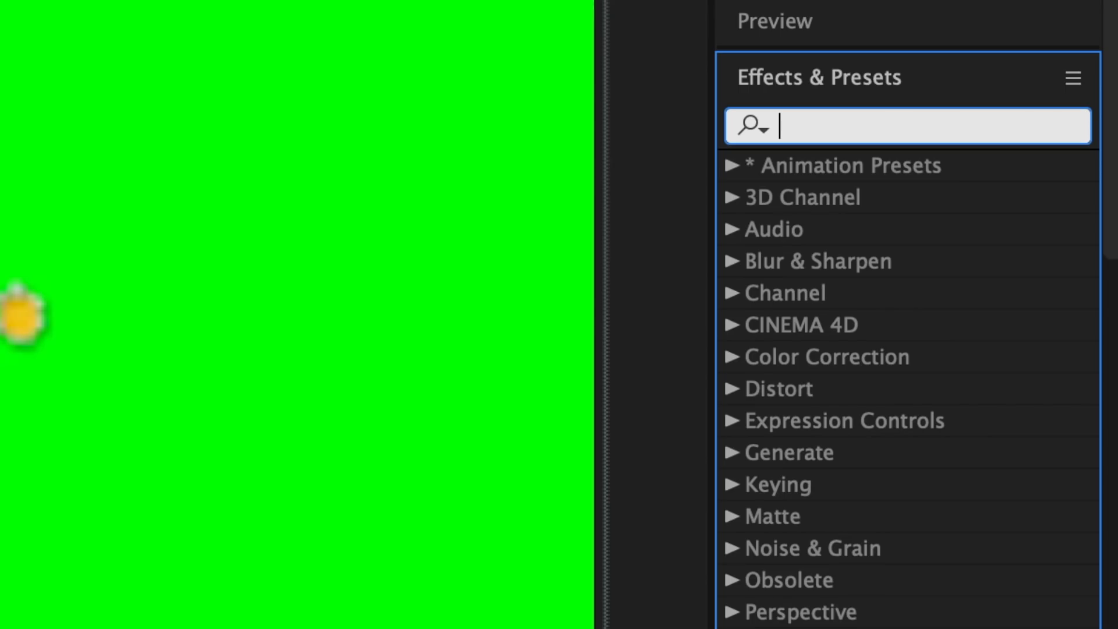
Apply Keylight (1.2) to the torn-paper layer and go to about 0:00:00:23, where green screen and torn paper both show
text(keyl)
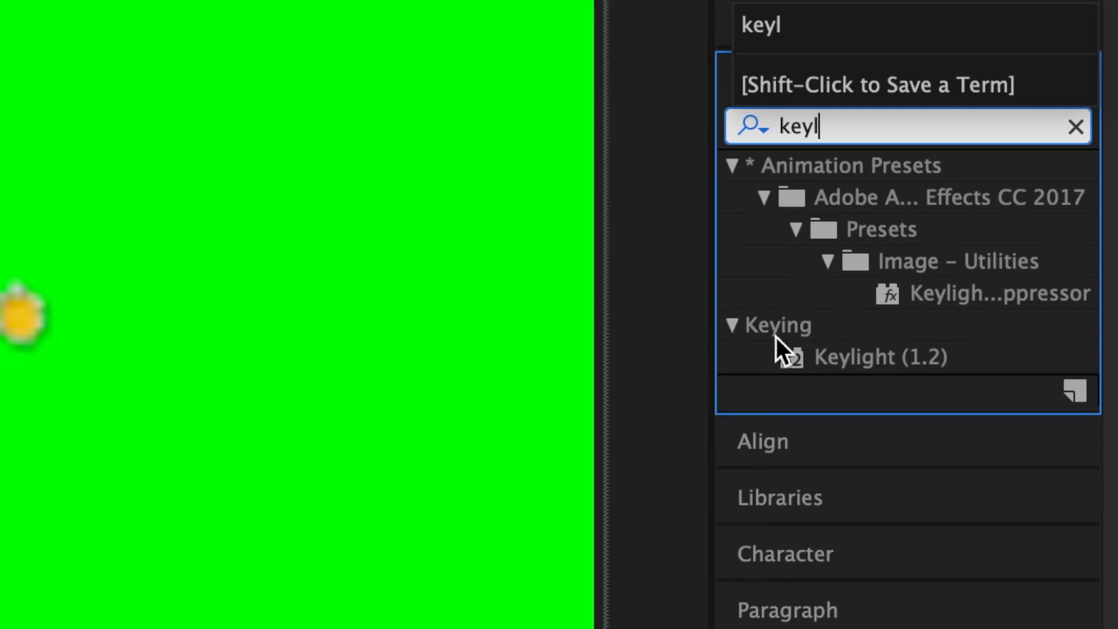
click(862, 359)
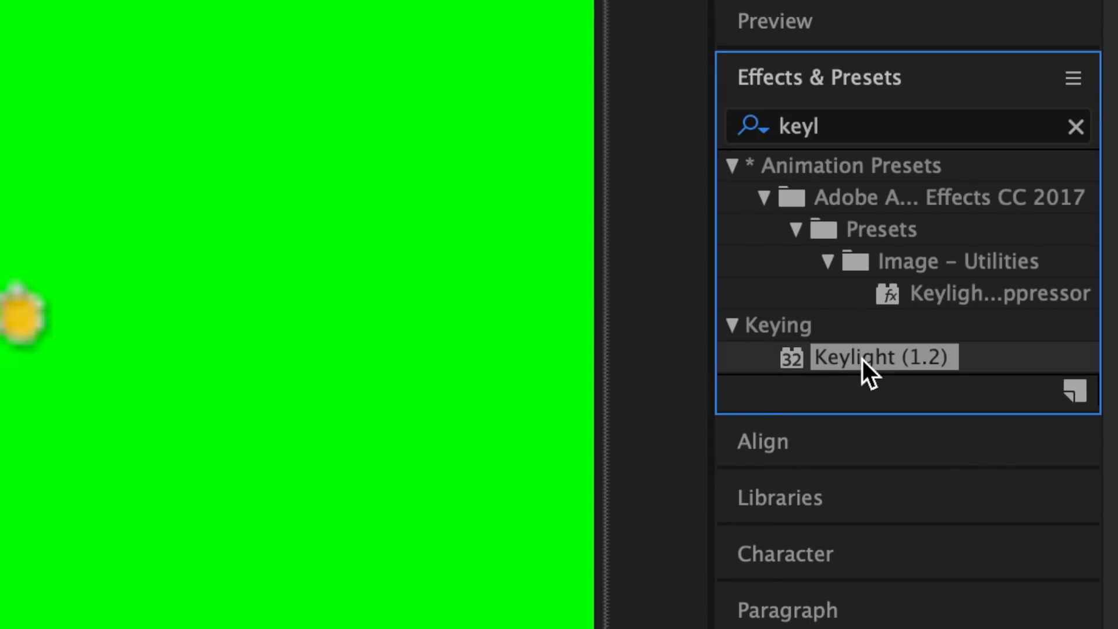
drag(875, 355, 606, 349)
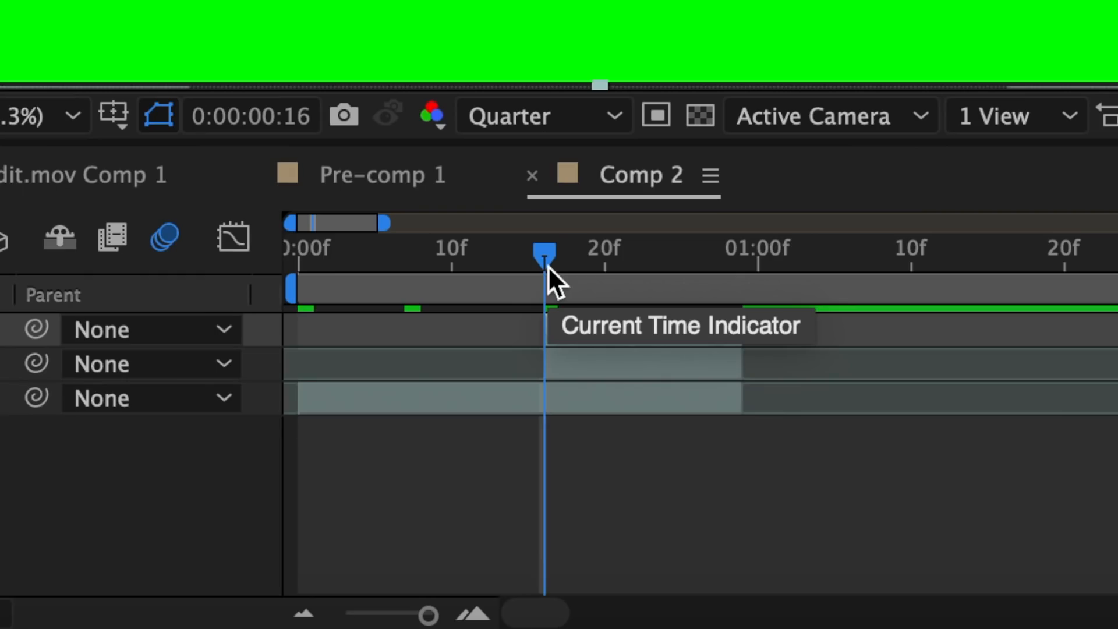
drag(548, 266, 656, 268)
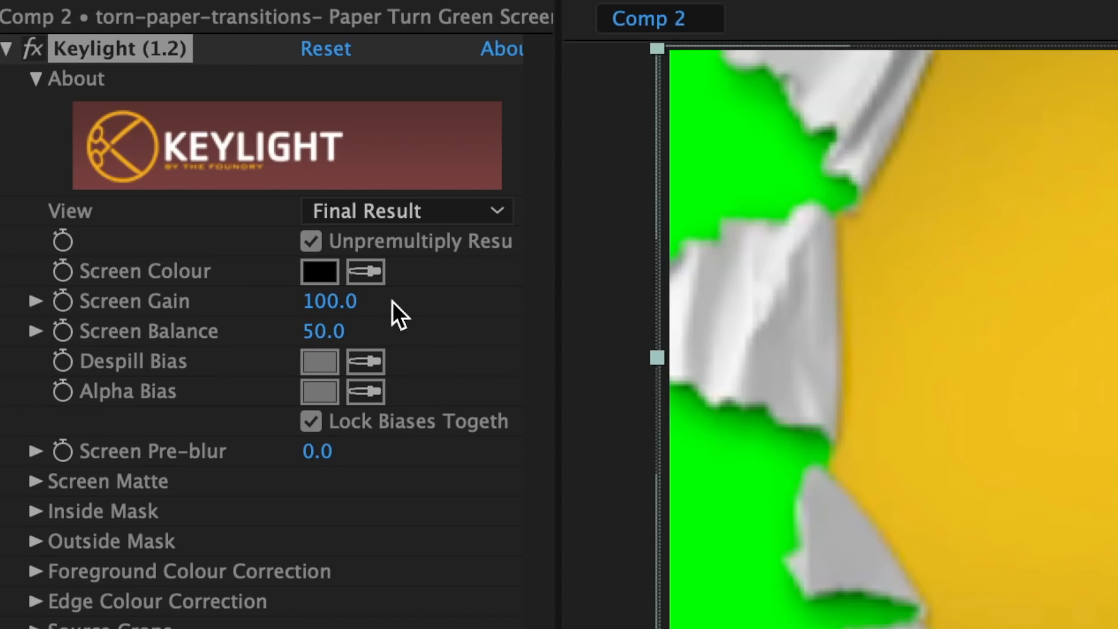
Key out the torn paper's yellow centre with Keylight's Screen Colour and pre-compose the torn-paper layer with the clip directly below it
click(366, 272)
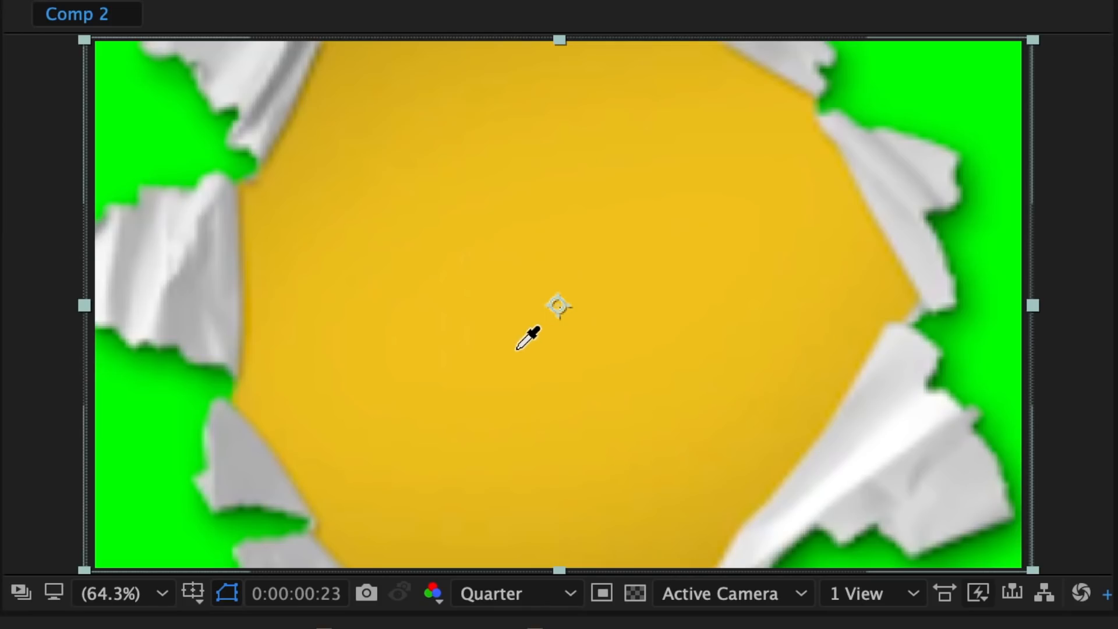
click(626, 232)
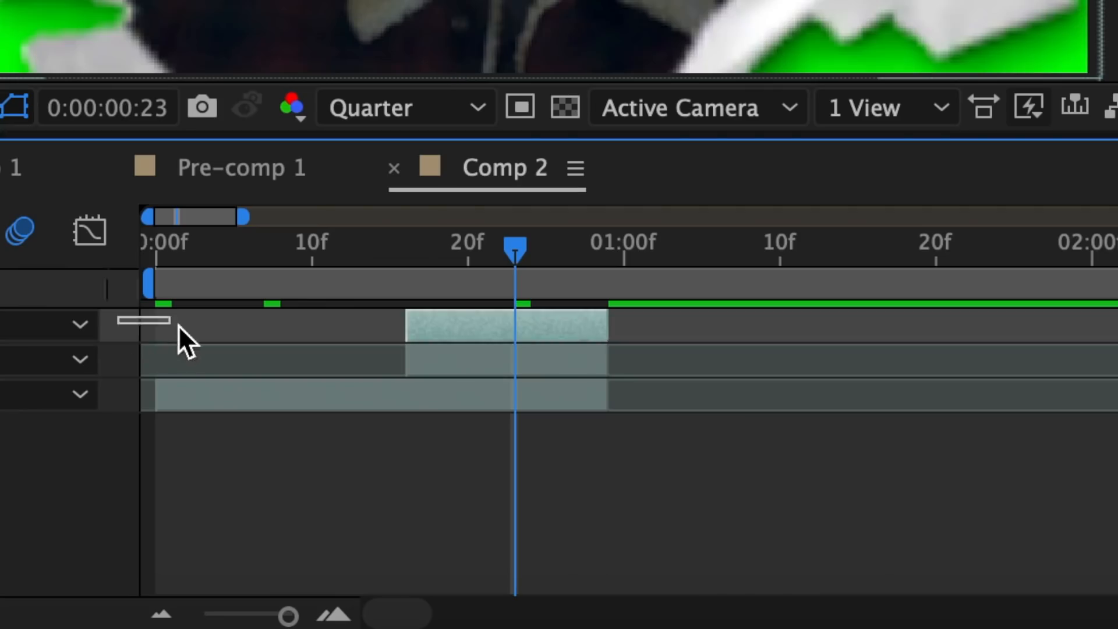
click(202, 355)
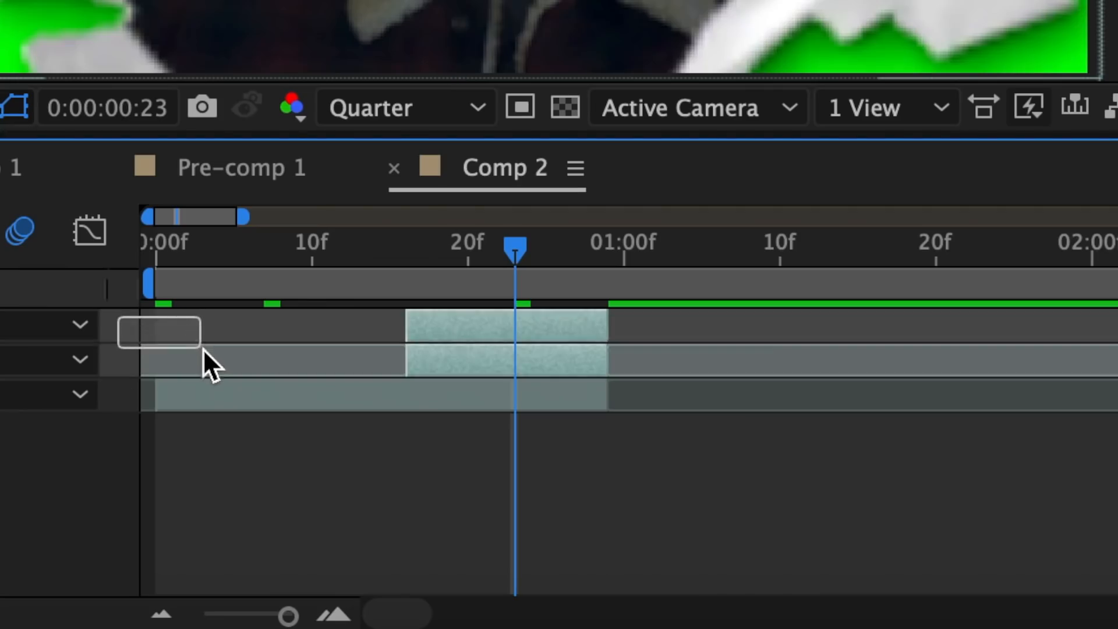
right_click(544, 332)
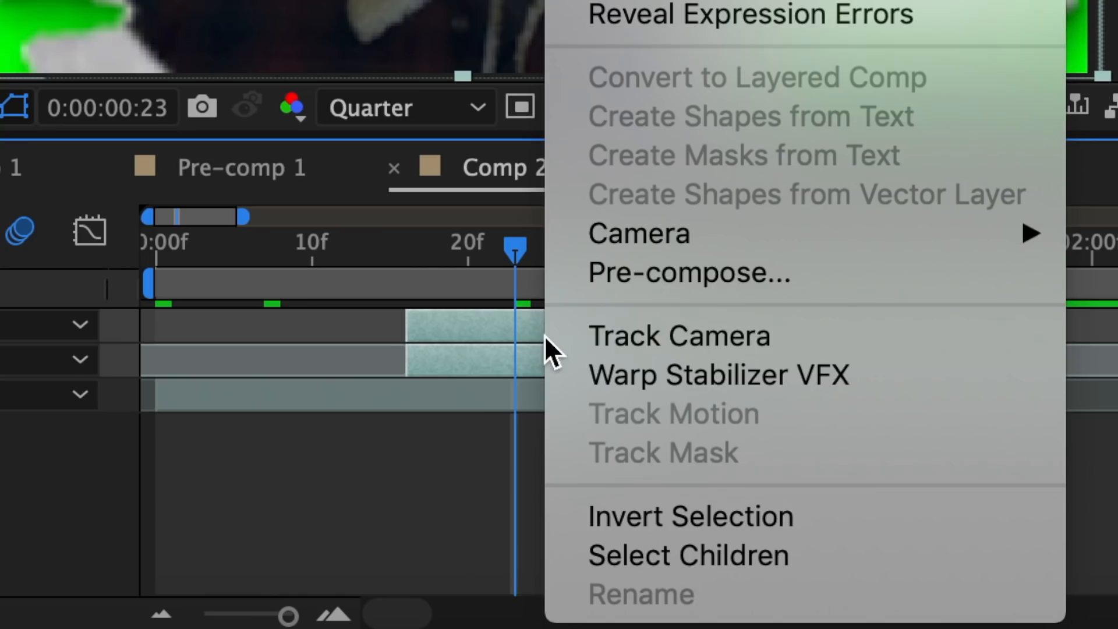
click(613, 280)
click(806, 531)
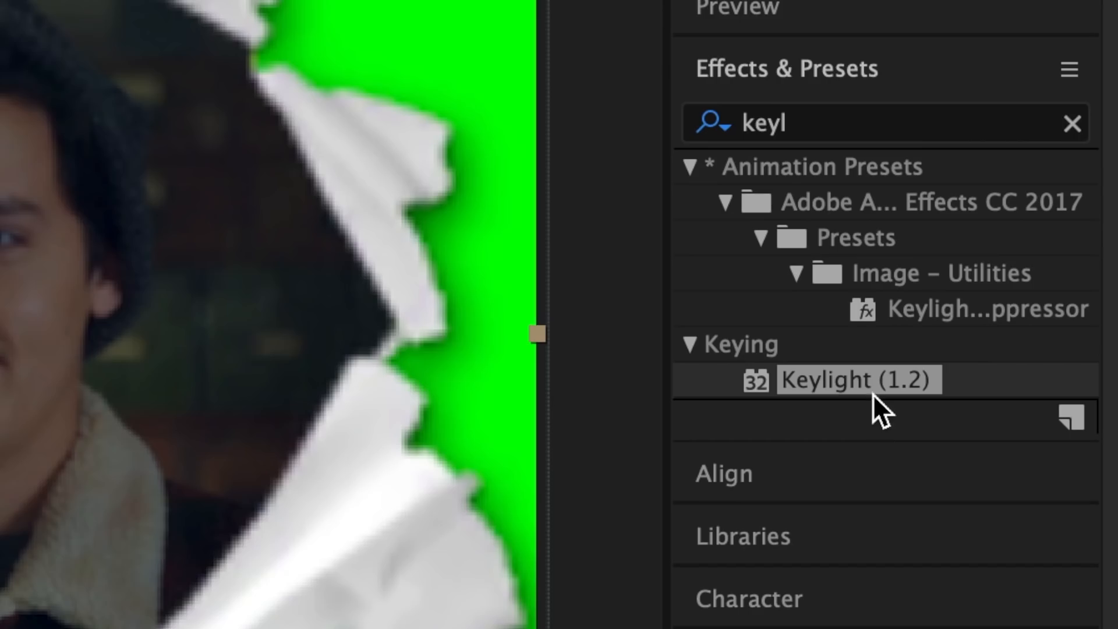
Apply Keylight (1.2) to the new pre-comp layer and sample the green as Screen Colour to key it out
drag(859, 383, 699, 332)
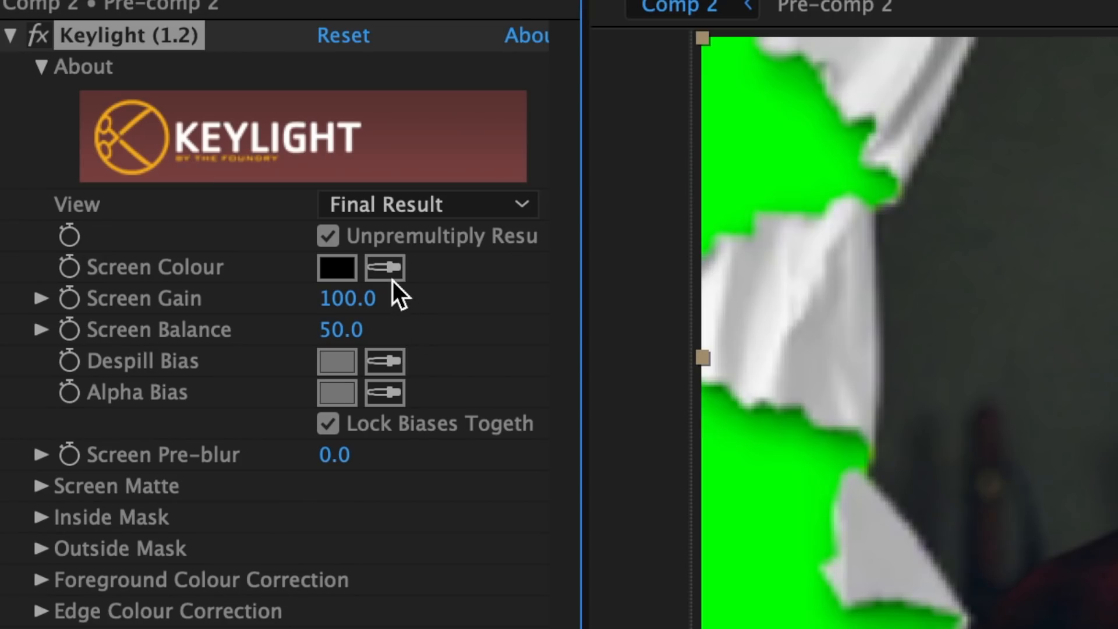
click(392, 271)
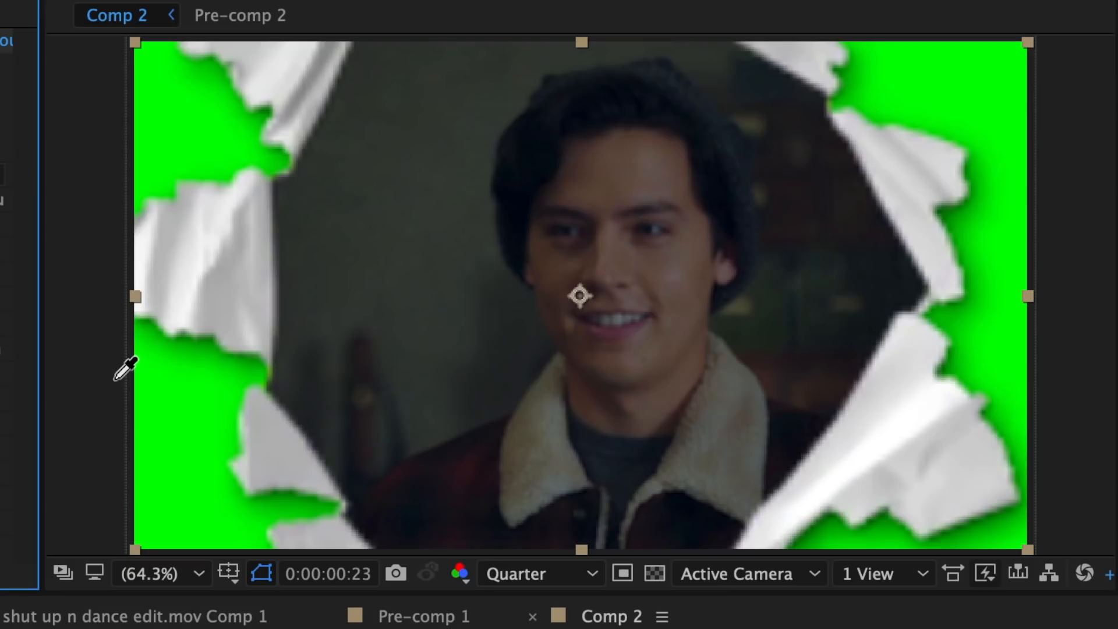
click(184, 414)
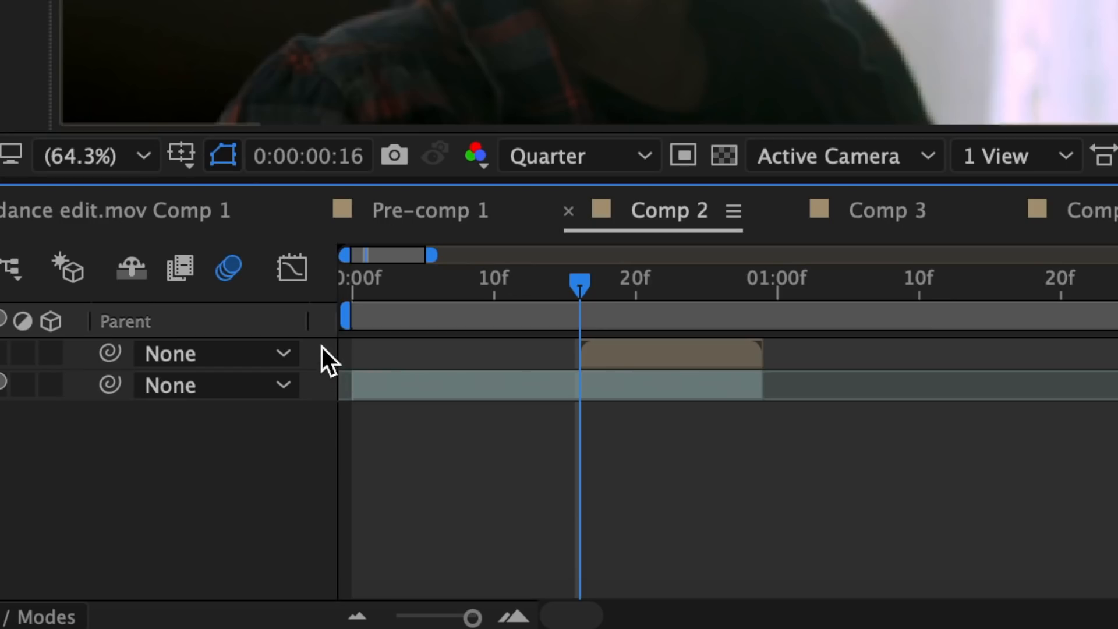
Pre-compose the keyed pre-comp layer together with the remaining clip in Comp 2
drag(323, 351, 411, 382)
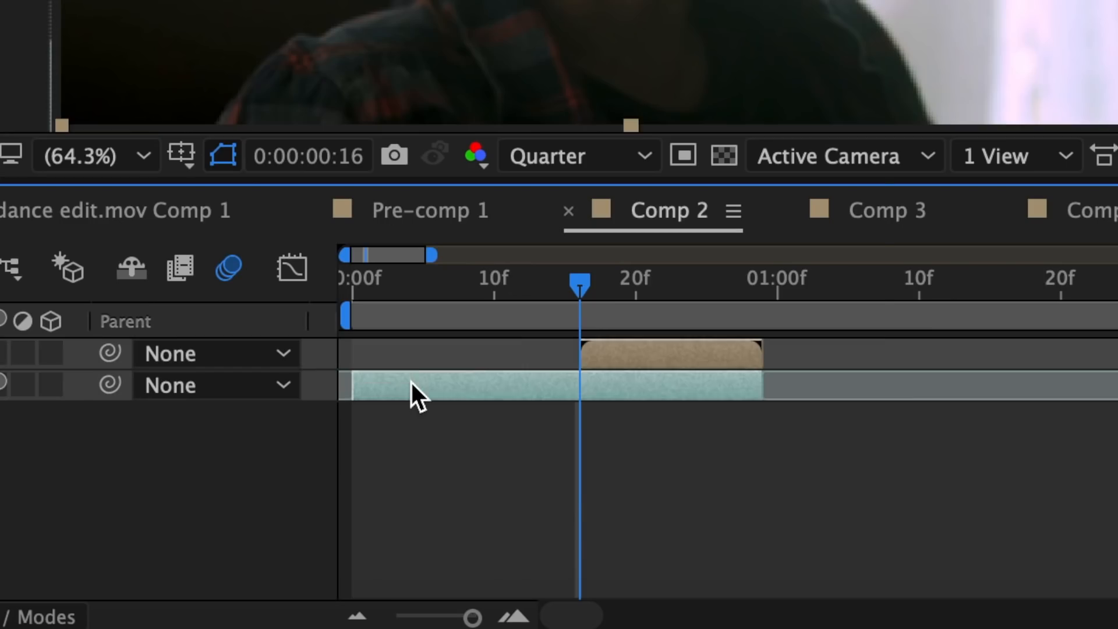
right_click(412, 382)
click(502, 318)
click(873, 539)
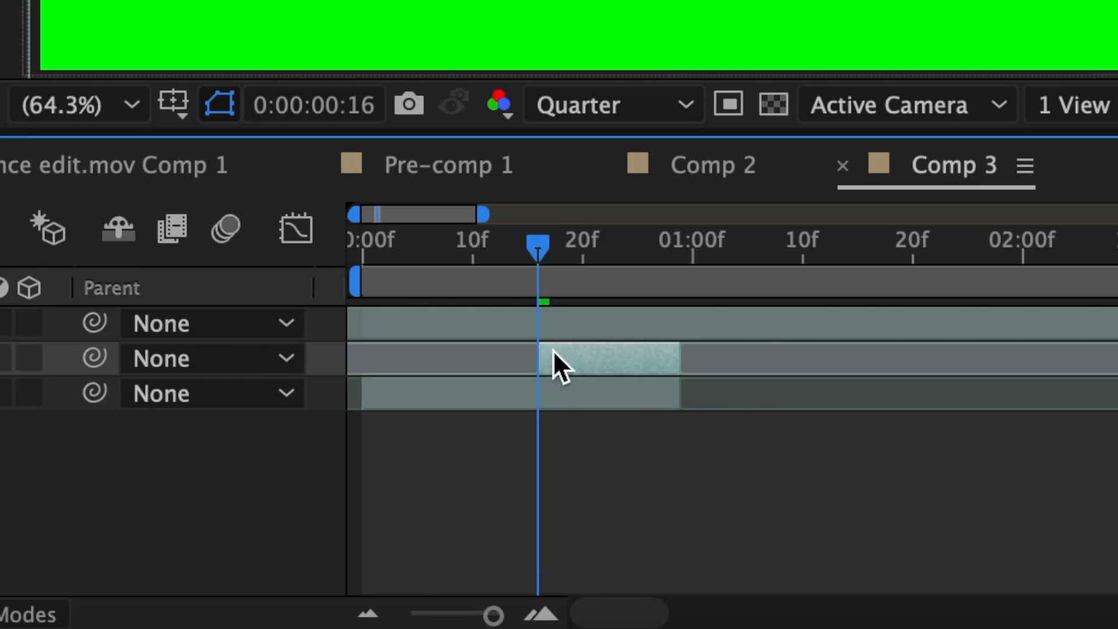
Trim the torn-paper layer in Comp 3 to run only from 0:00:00:16 to 0:00:00:29, deleting the parts outside
click(564, 324)
key(ctrl+shift+d)
click(499, 367)
key(Delete)
drag(687, 254, 683, 284)
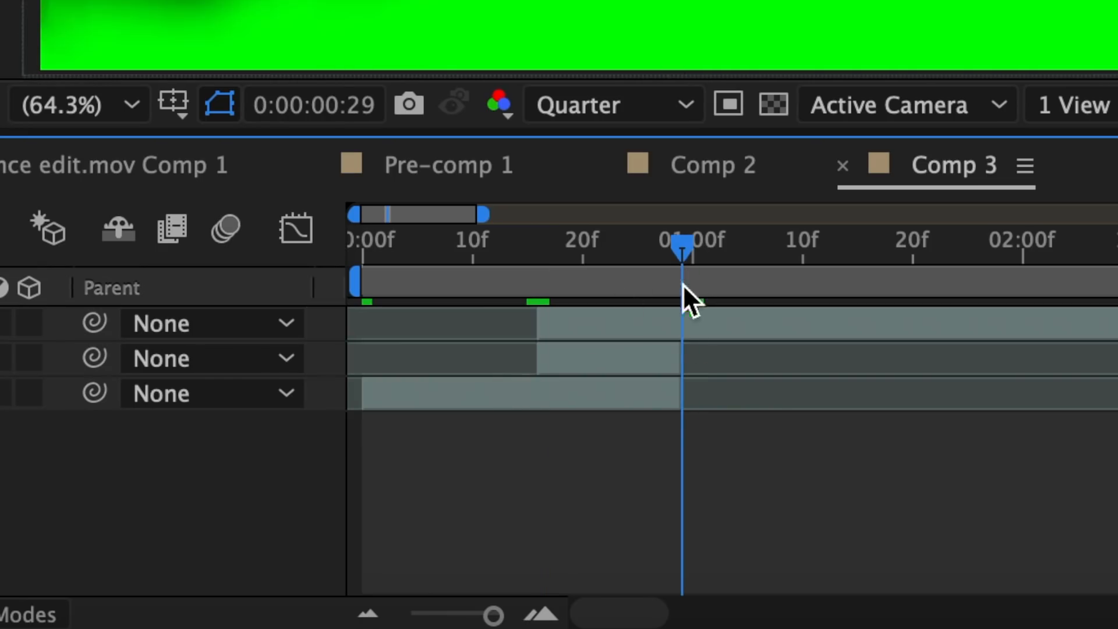
click(692, 331)
key(ctrl+shift+d)
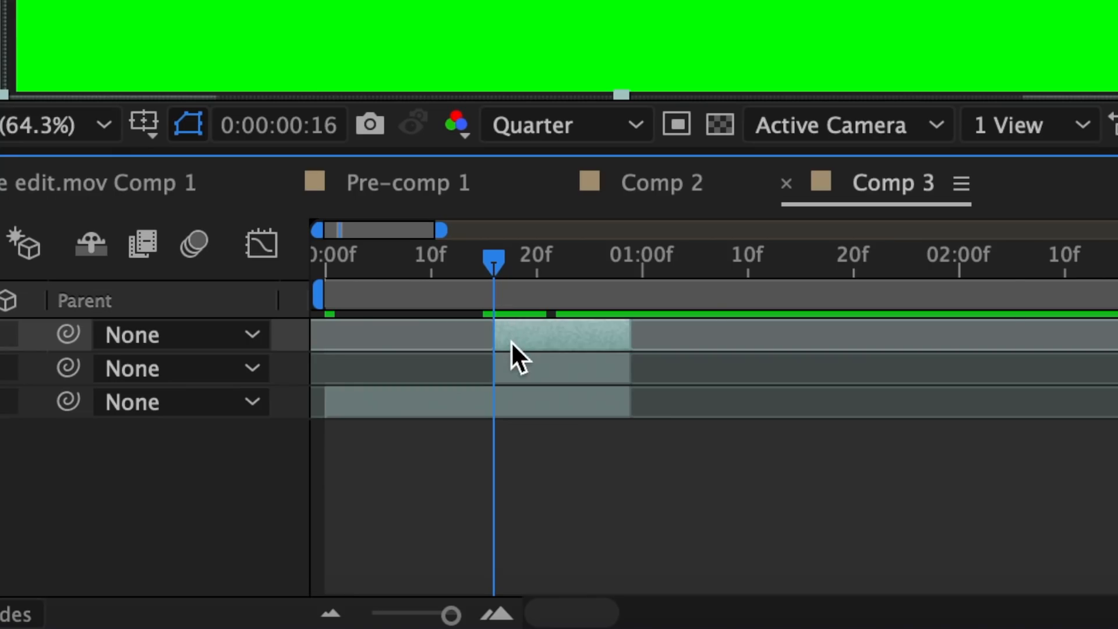
Enable Time Remapping on Comp 3's torn-paper layer and add a Time Remap keyframe at 0:00:00:16
right_click(512, 341)
mouse_move(301, 185)
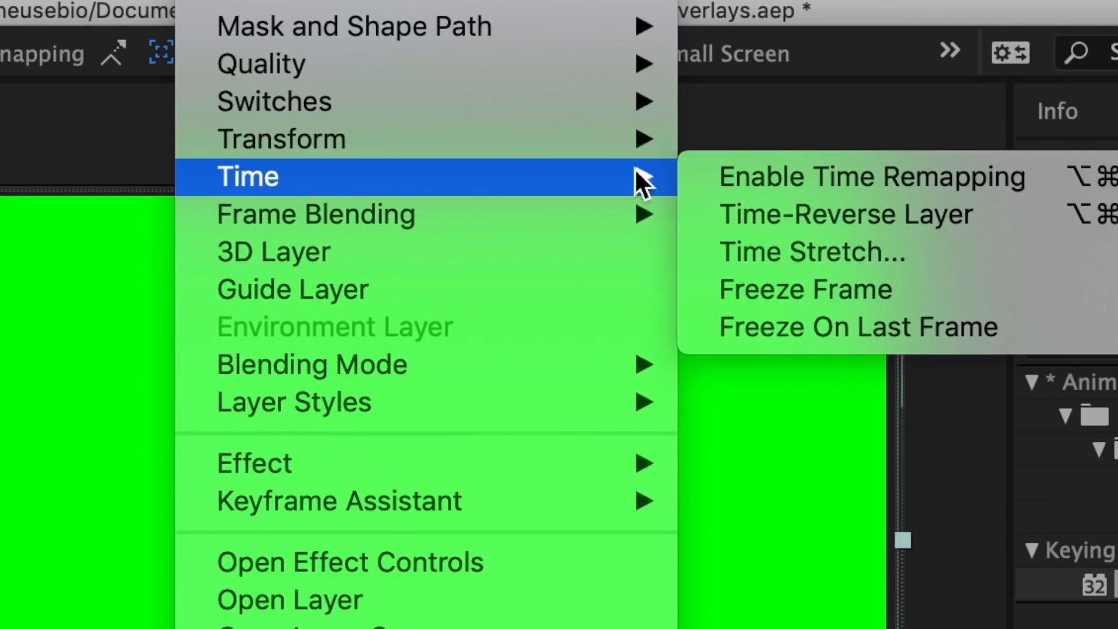
click(897, 180)
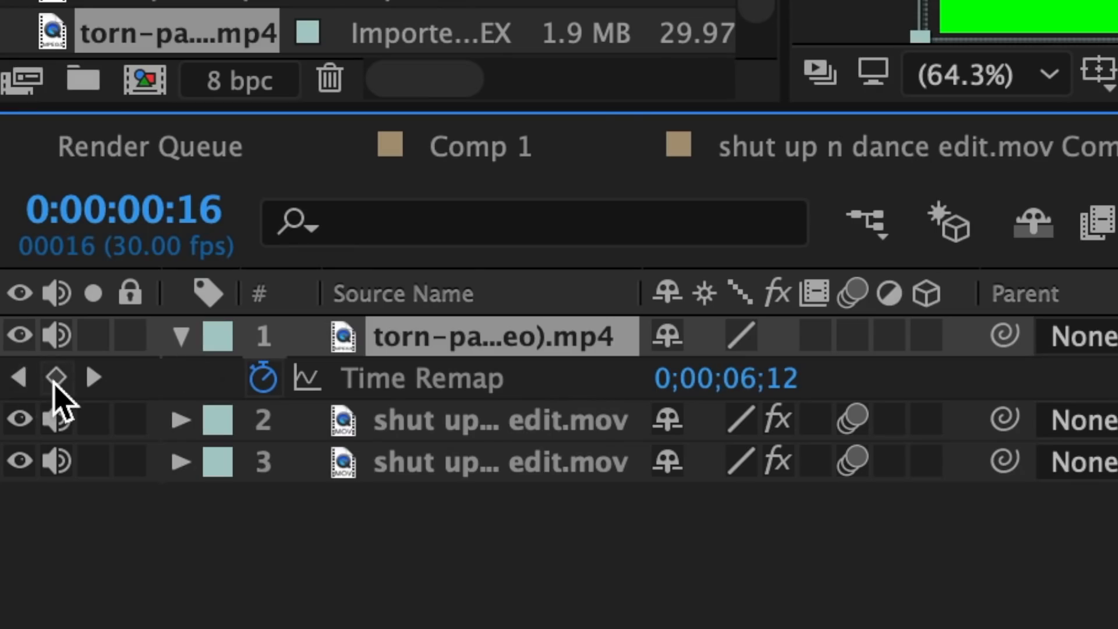
click(56, 378)
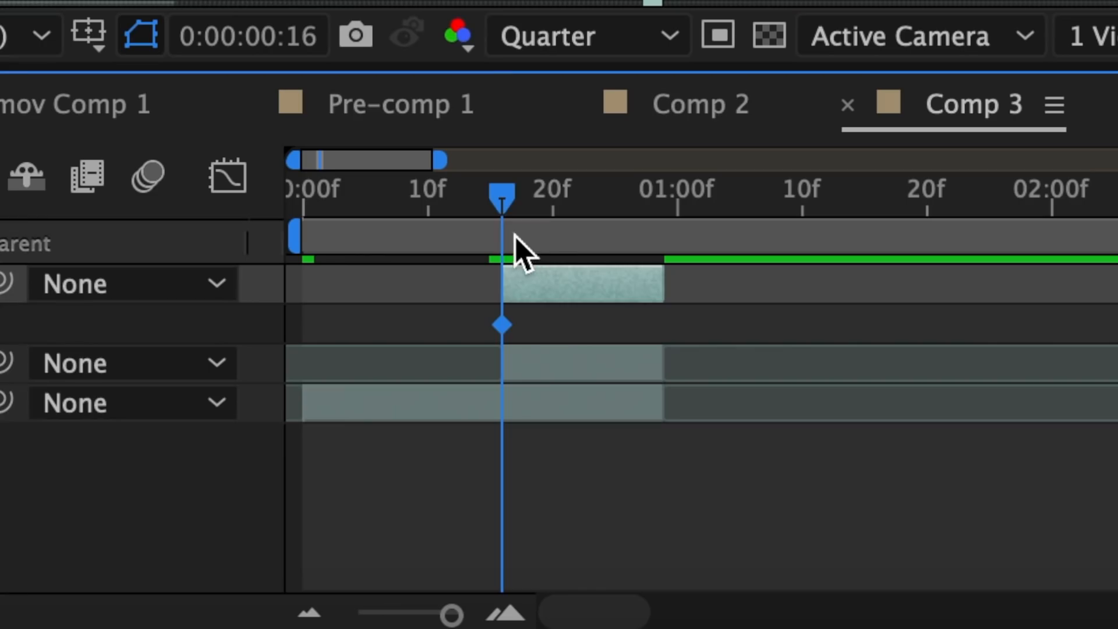
Add a Time Remap keyframe at 0:00:00:28 on Comp 3's torn-paper layer and raise its source time
drag(511, 211, 660, 212)
click(50, 376)
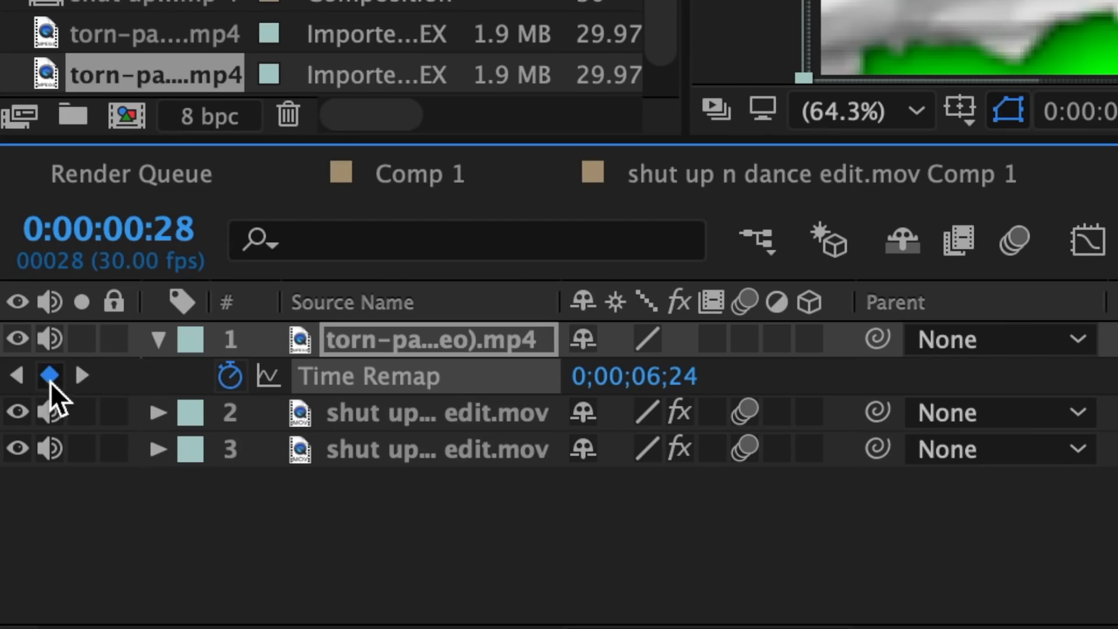
drag(680, 387, 701, 378)
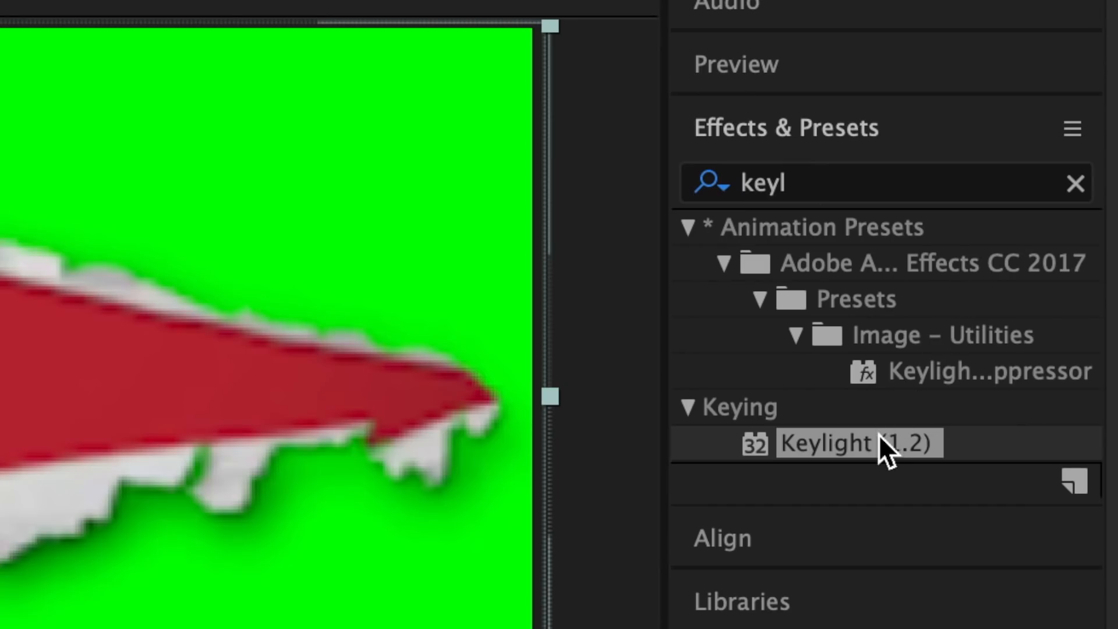
Key out the torn paper's red centre with Keylight (1.2) and pre-compose the torn-paper layer with the clip below it in Comp 3
drag(879, 442, 582, 313)
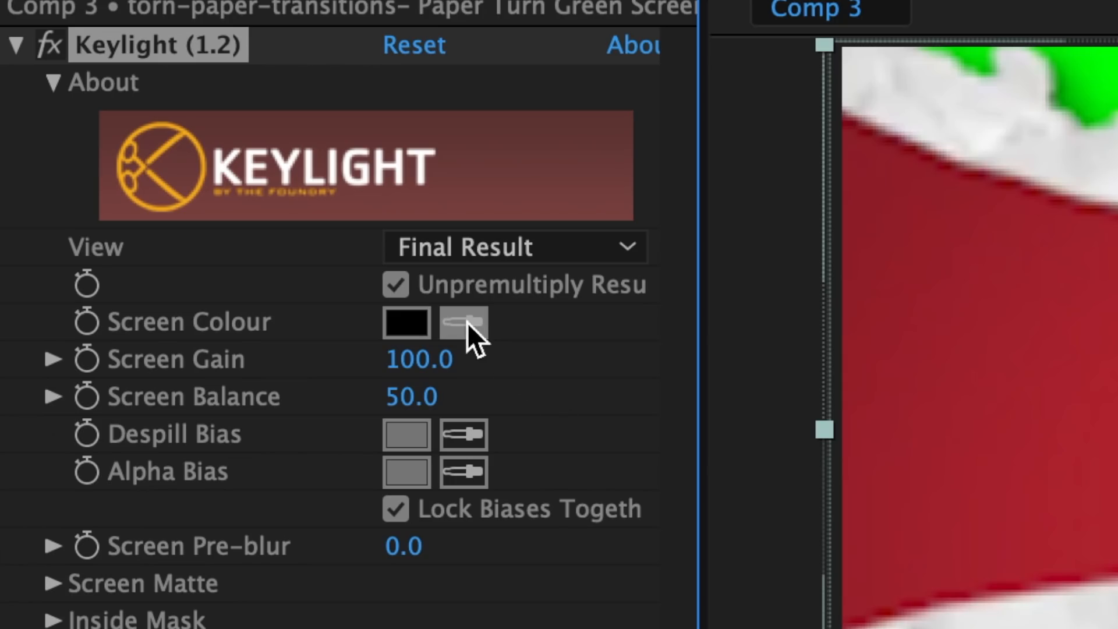
click(467, 322)
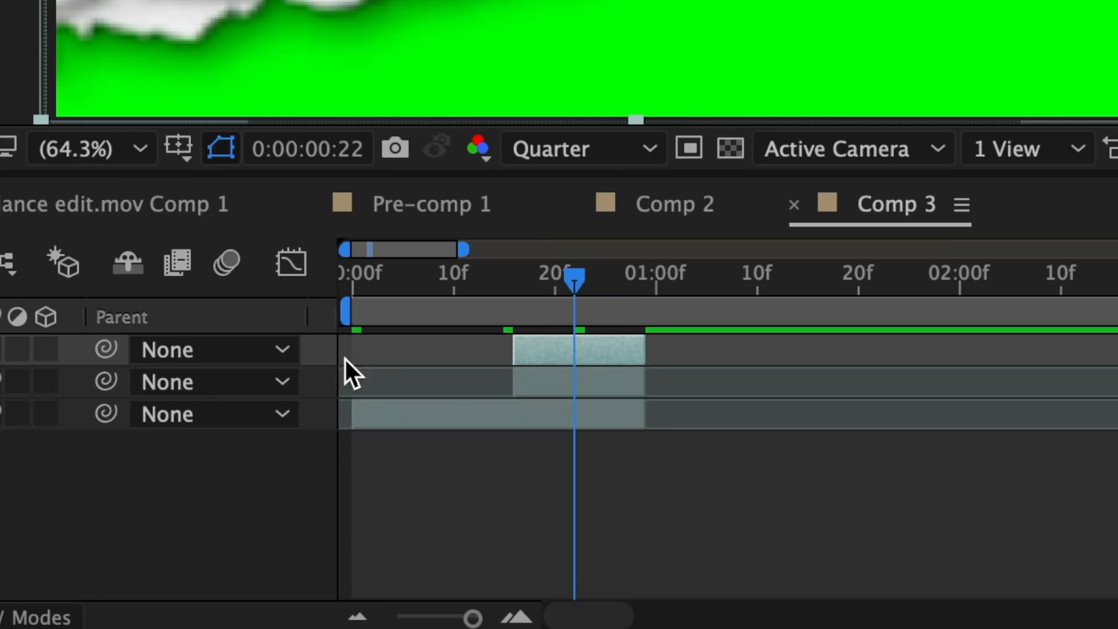
drag(315, 352, 394, 382)
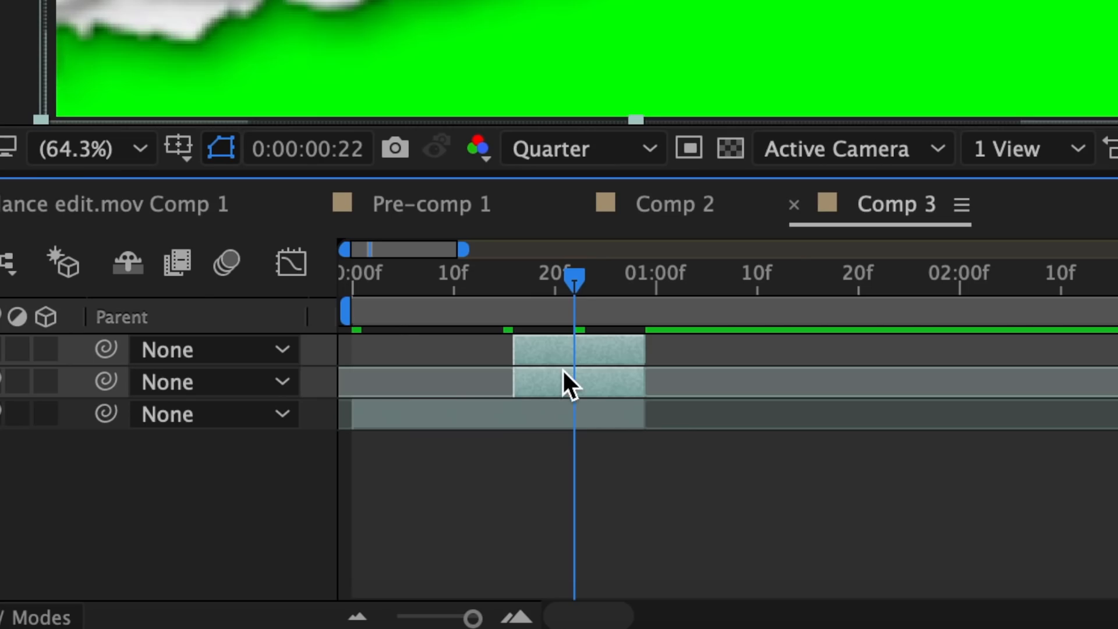
right_click(589, 354)
click(682, 301)
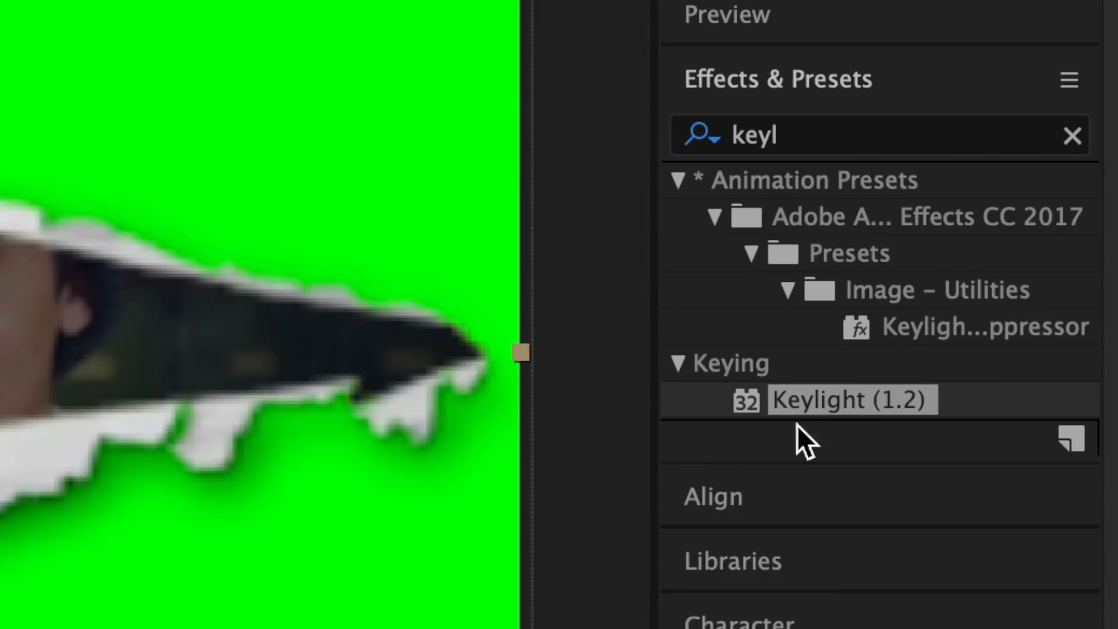
Key out the green of Comp 3's pre-comp layer with Keylight (1.2) and pre-compose it with the remaining clip, moving all attributes
drag(784, 414, 610, 313)
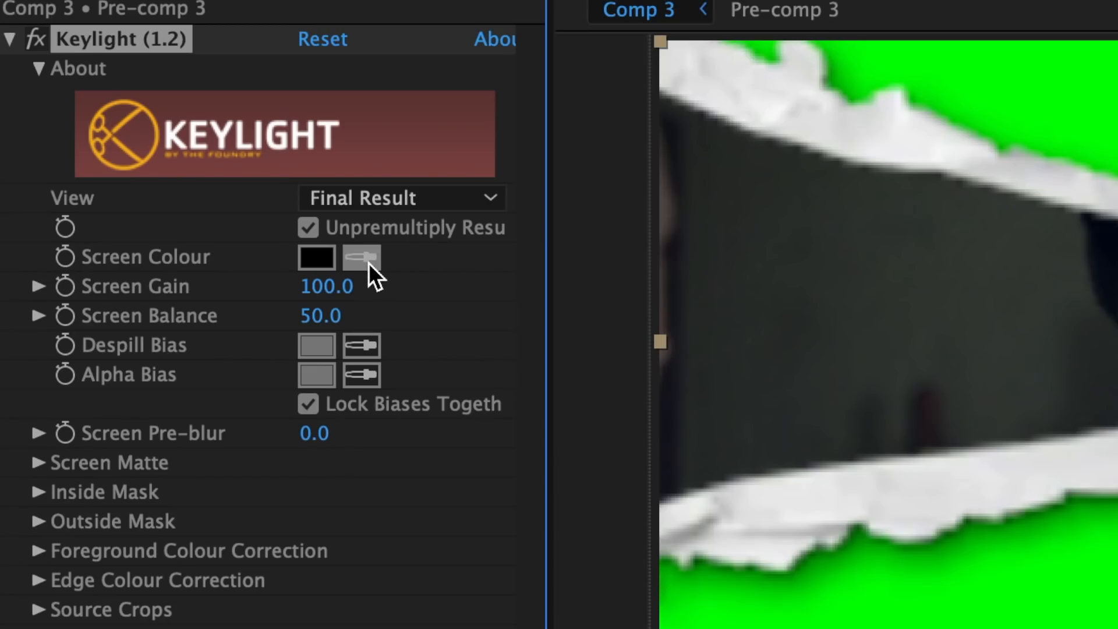
click(369, 263)
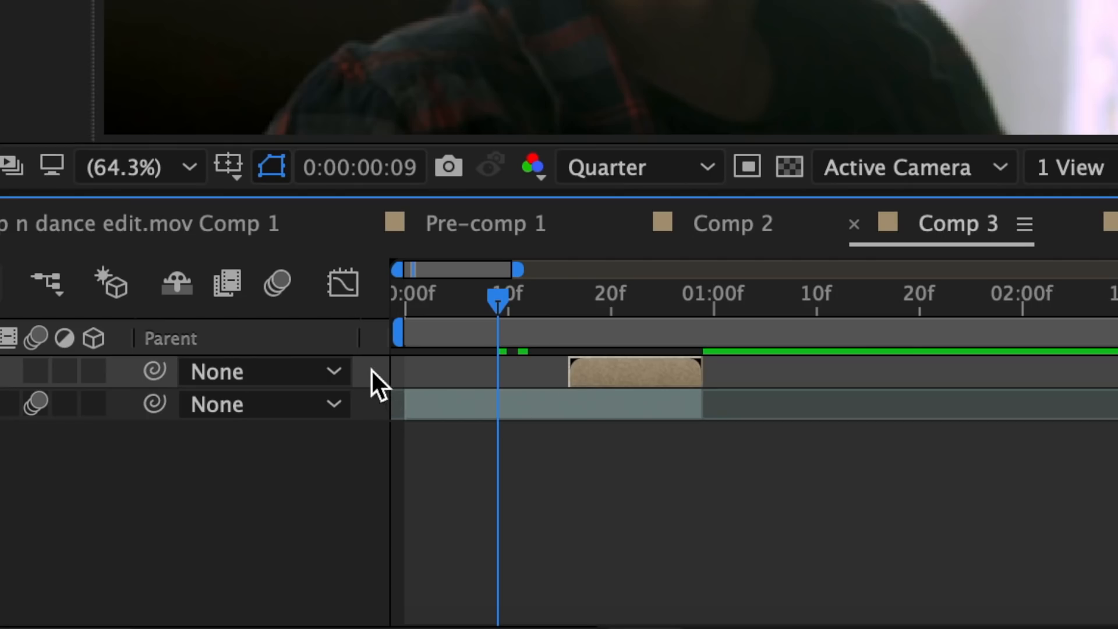
drag(372, 371, 421, 396)
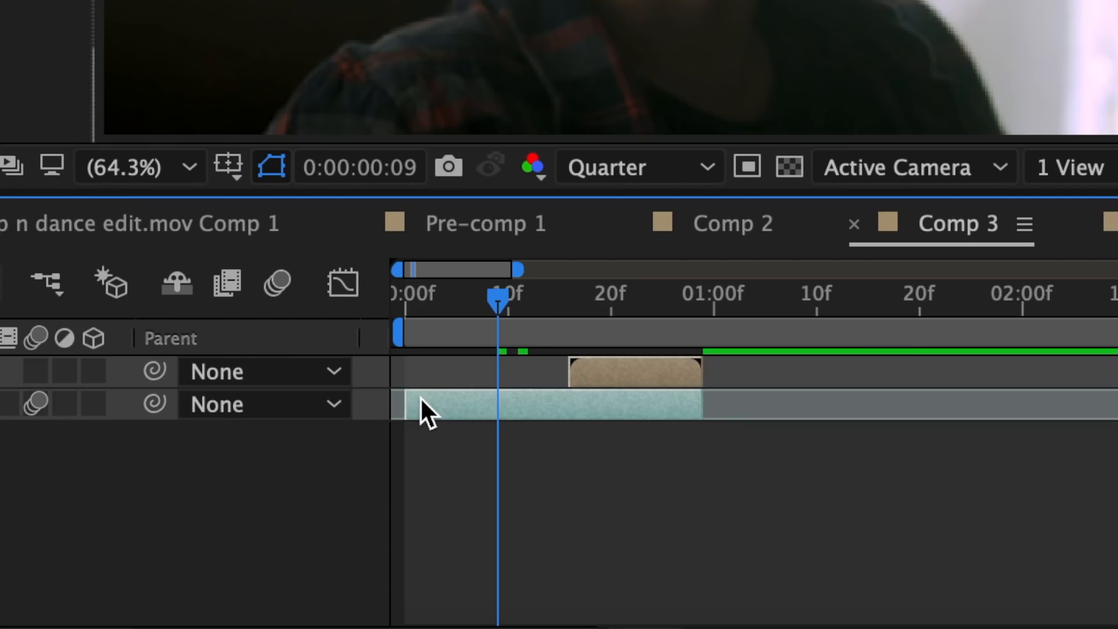
right_click(421, 396)
click(623, 323)
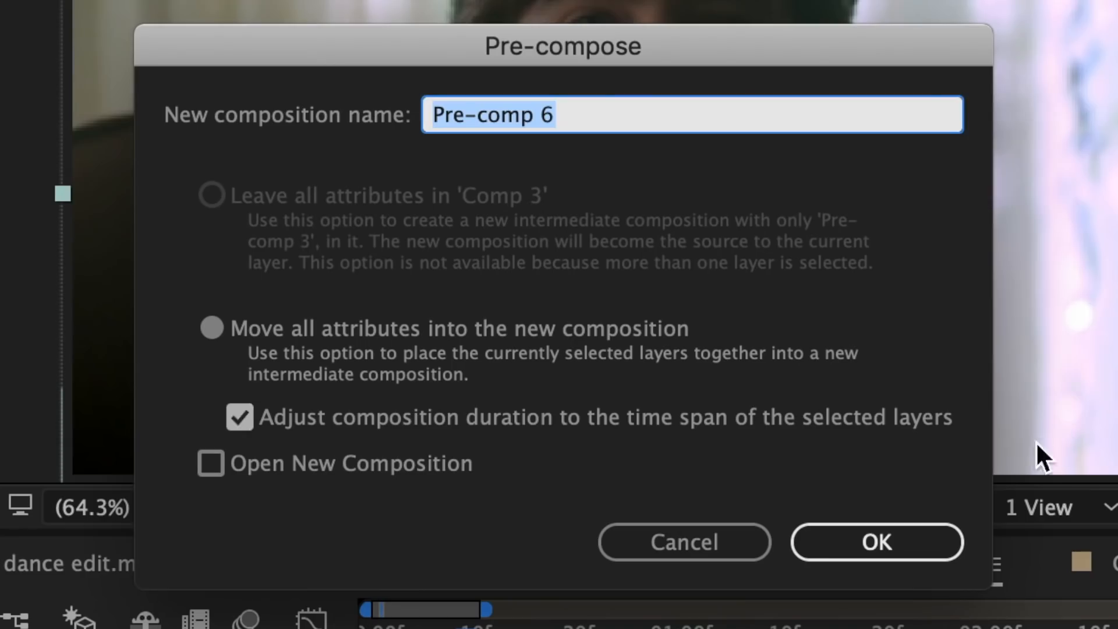
click(923, 535)
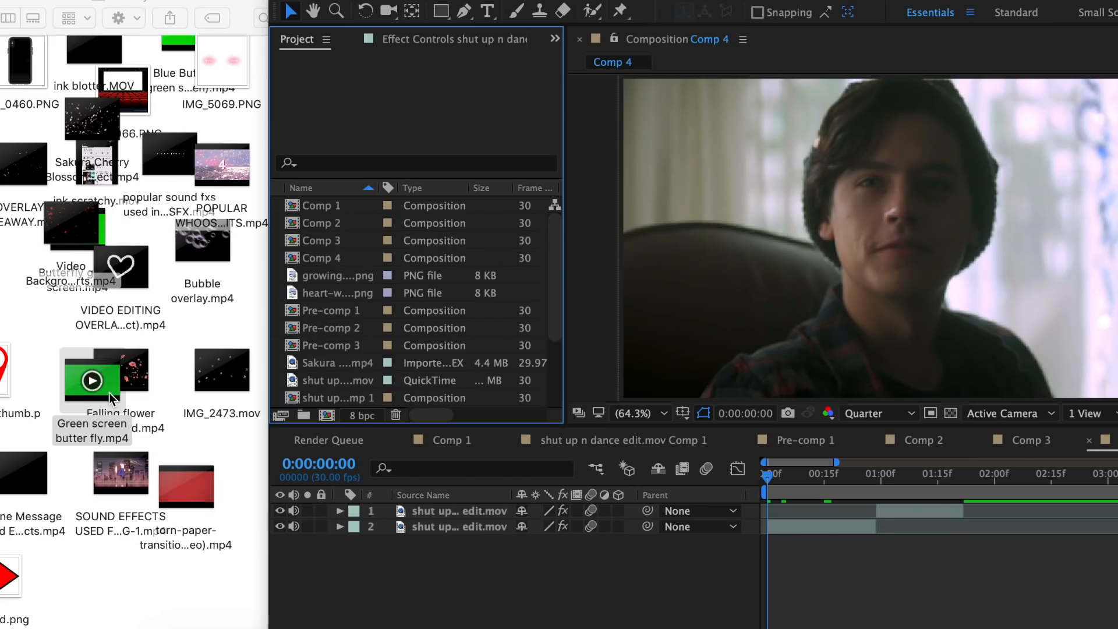
Add Green screen butter fly.mp4 above the clips at the start of Comp 4 and scale it up to fill the frame
drag(110, 399, 820, 504)
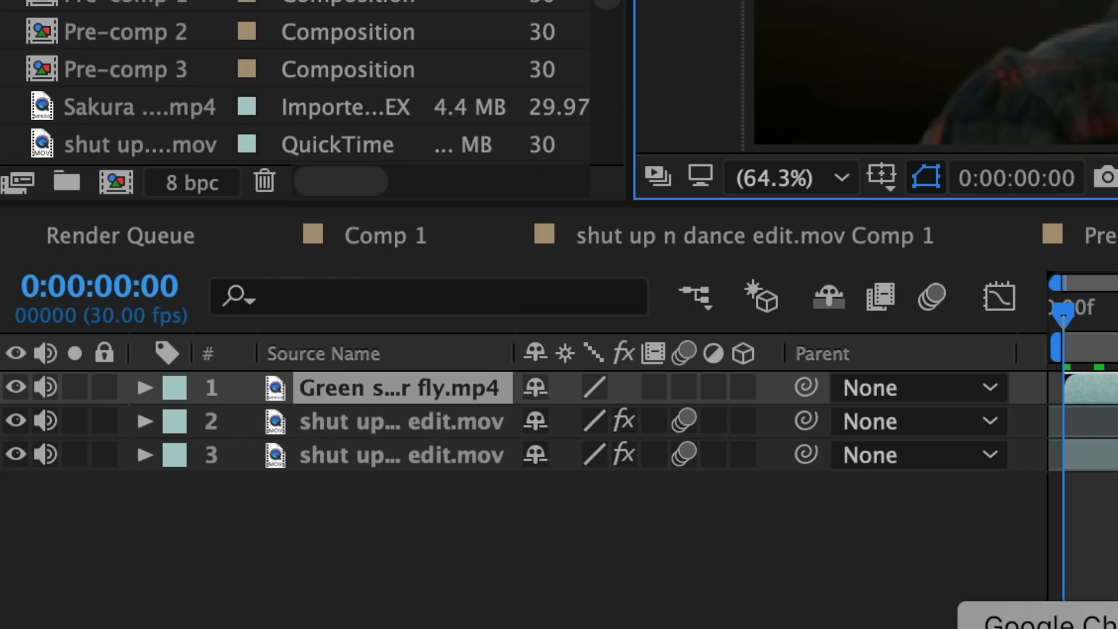
key(s)
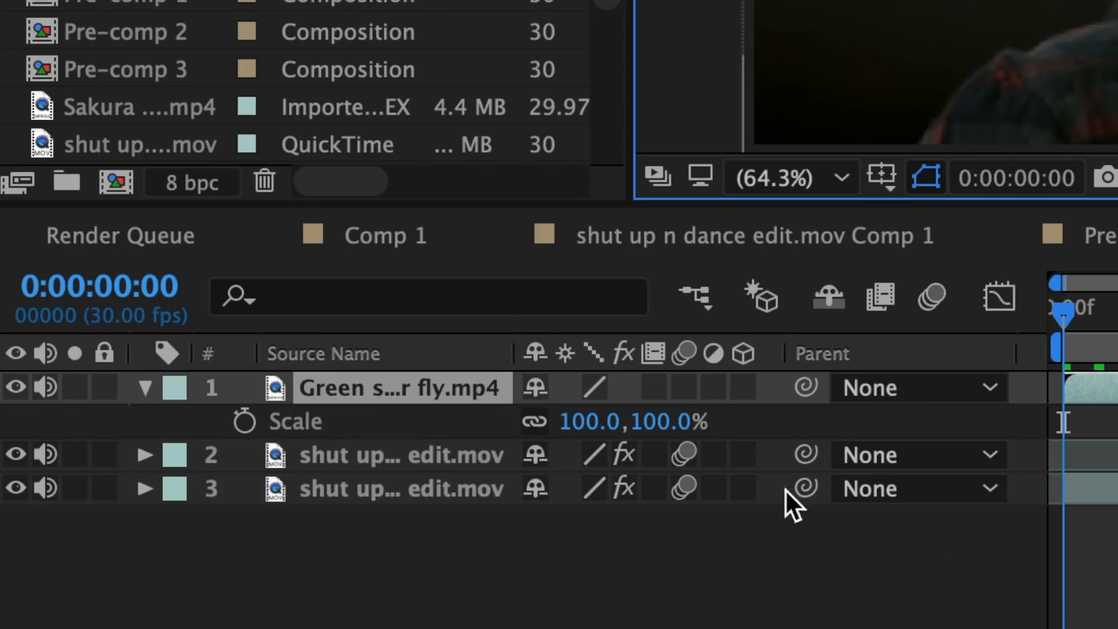
drag(599, 426, 646, 425)
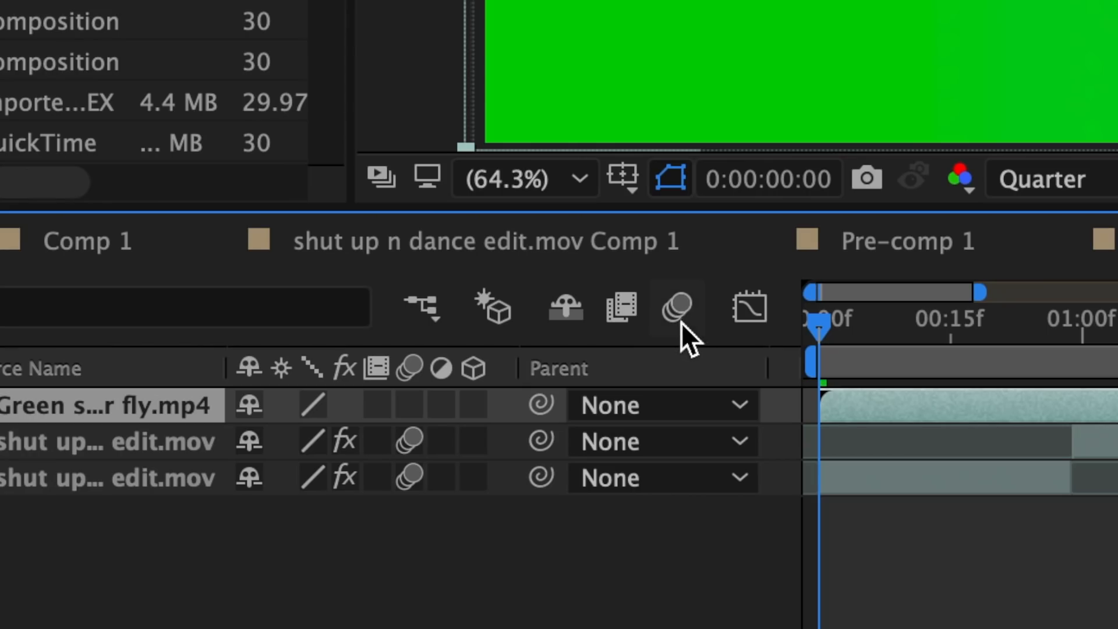
Enable motion blur for Comp 4 and key out the butterfly layer's green background with Keylight (1.2)
click(676, 317)
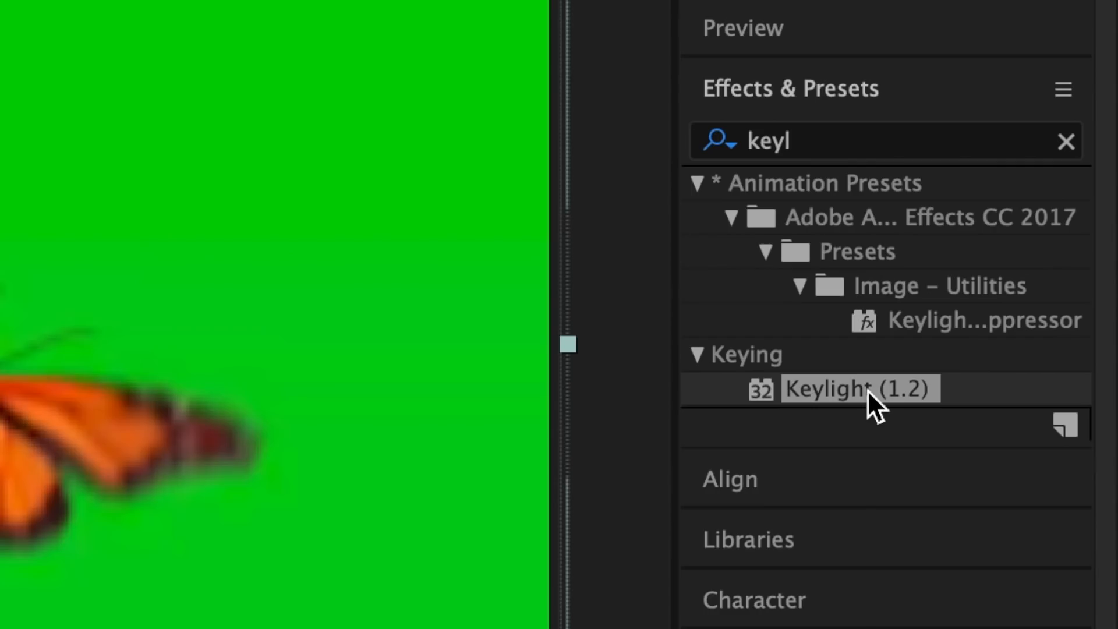
click(868, 390)
drag(868, 390, 608, 393)
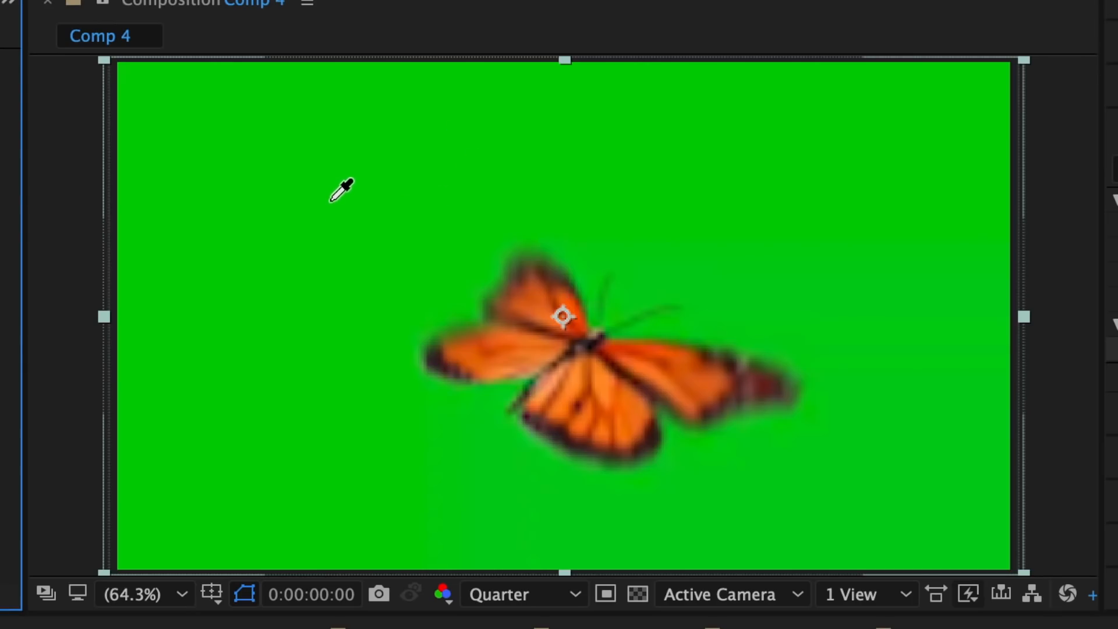
click(333, 196)
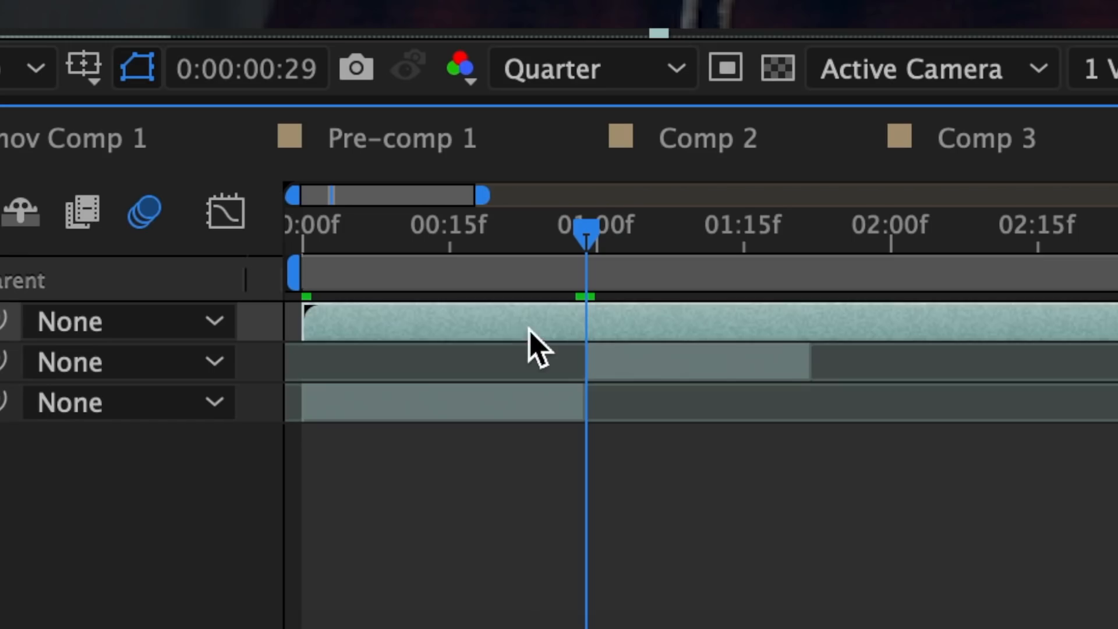
Start the butterfly layer at 10f and, at 0:00:00:23, keyframe its Scale and an off-frame left Position of about -488, 599
drag(526, 325, 618, 340)
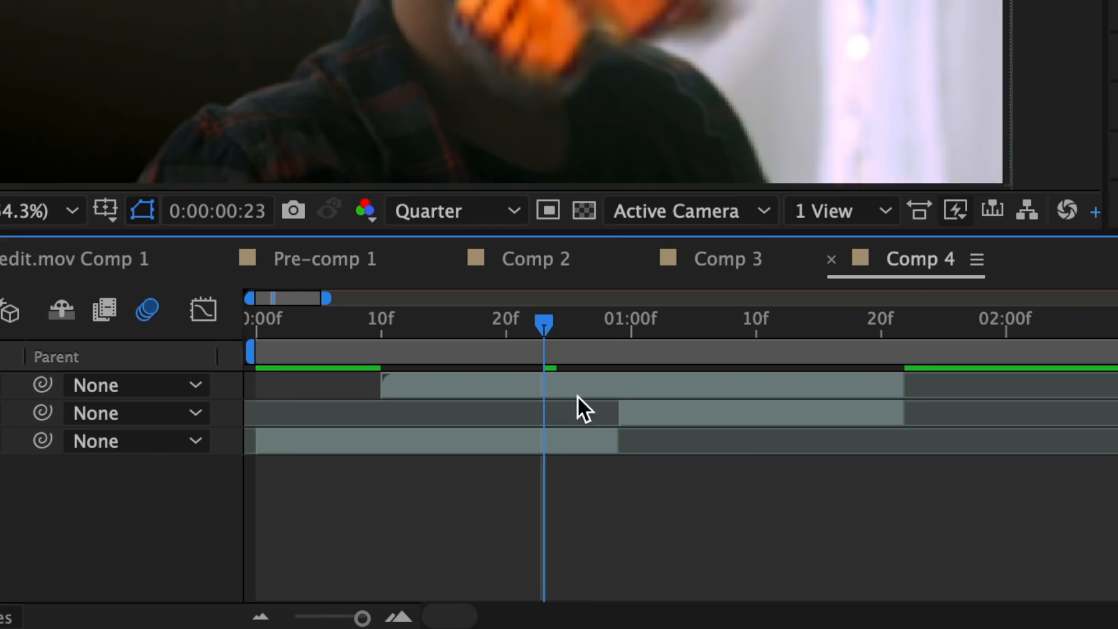
click(558, 395)
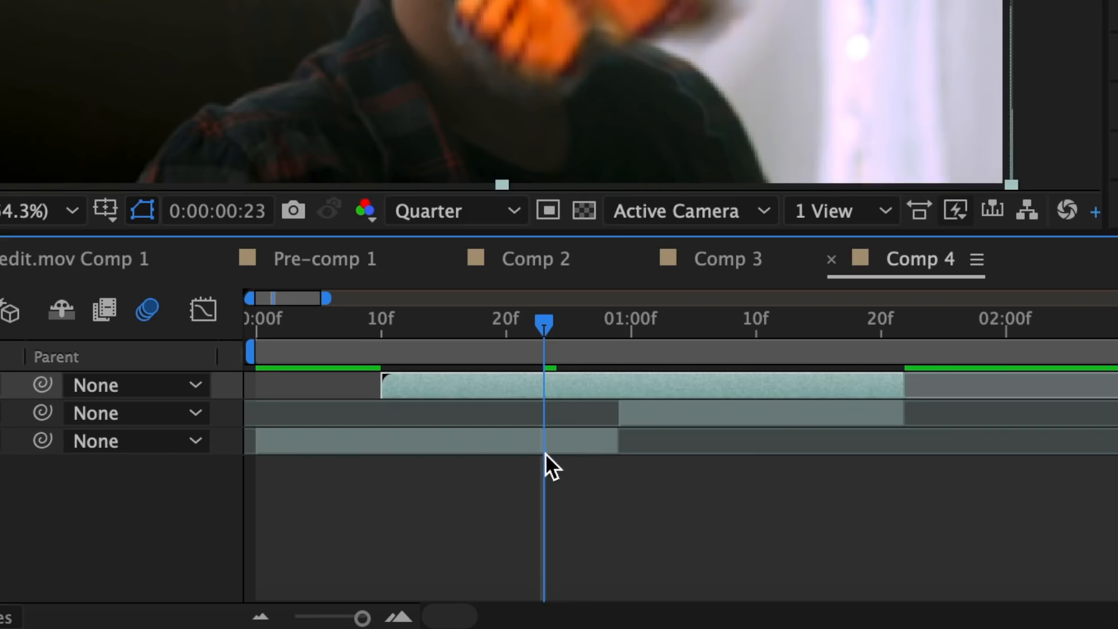
click(124, 373)
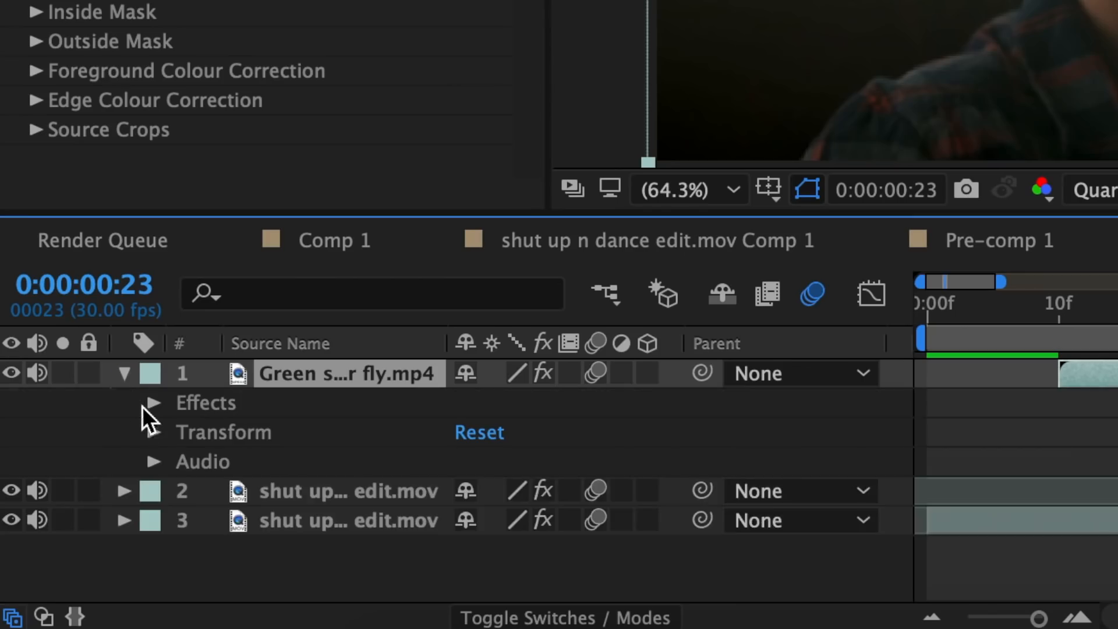
click(155, 431)
click(227, 478)
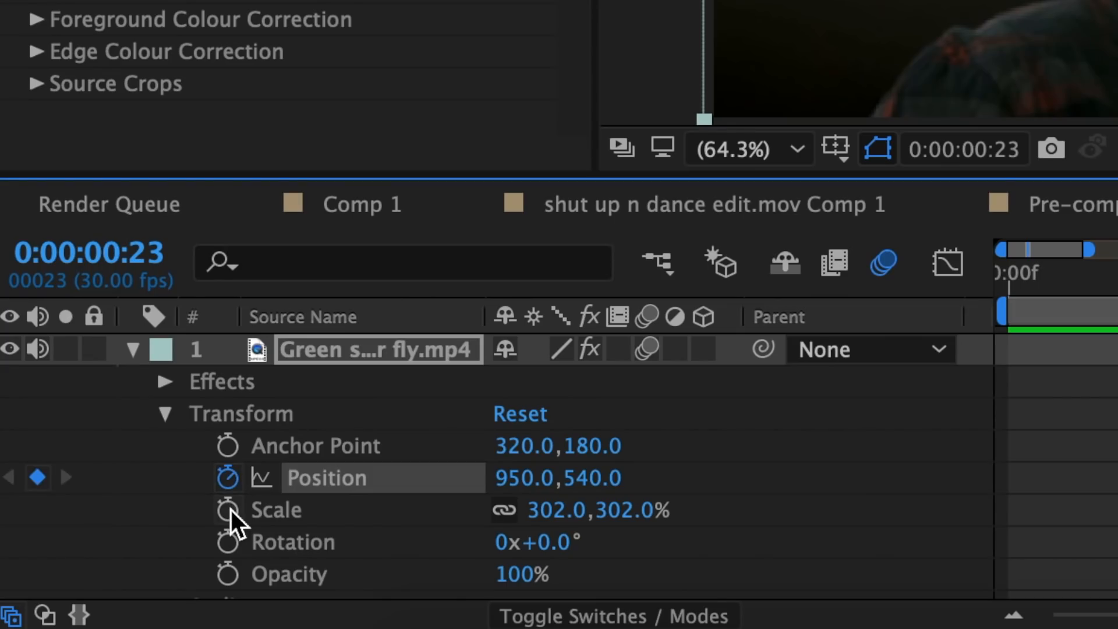
click(227, 509)
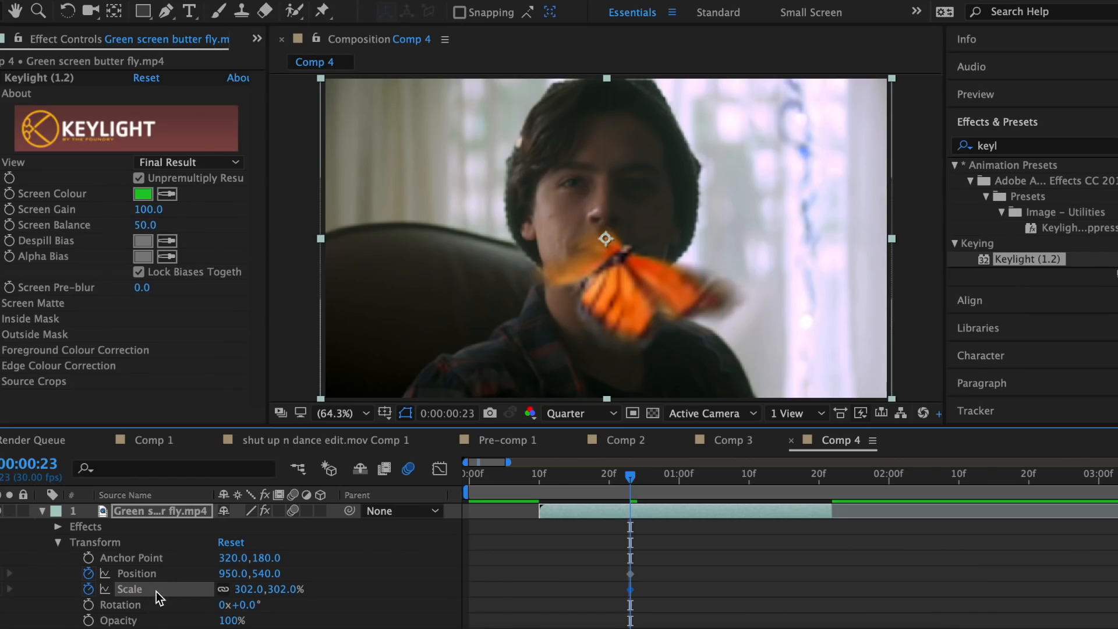
drag(679, 311, 325, 327)
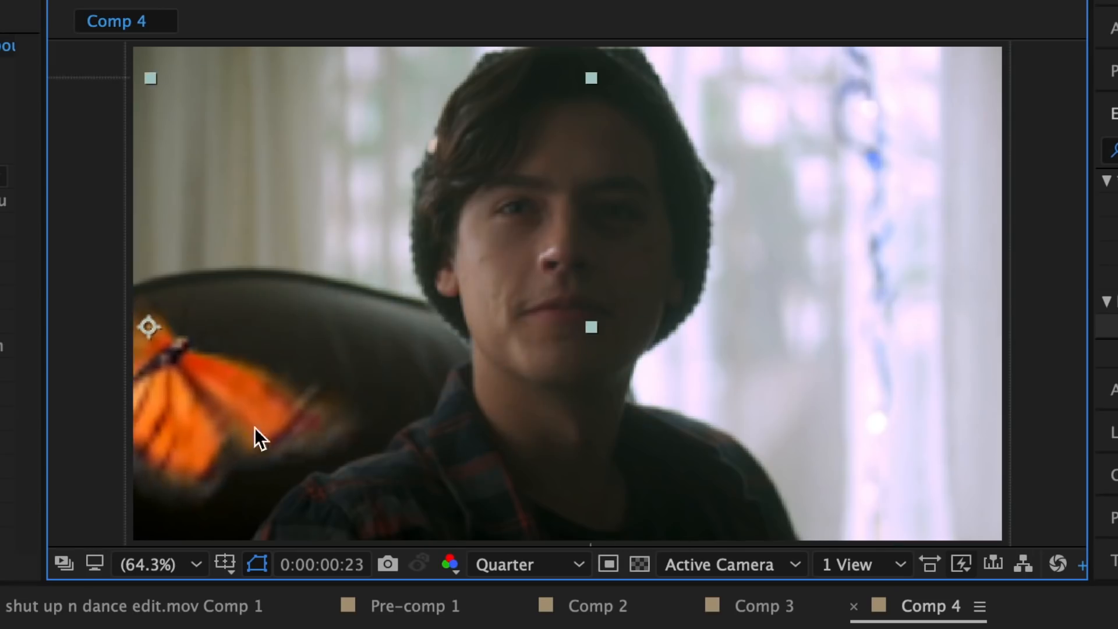
drag(131, 421, 87, 423)
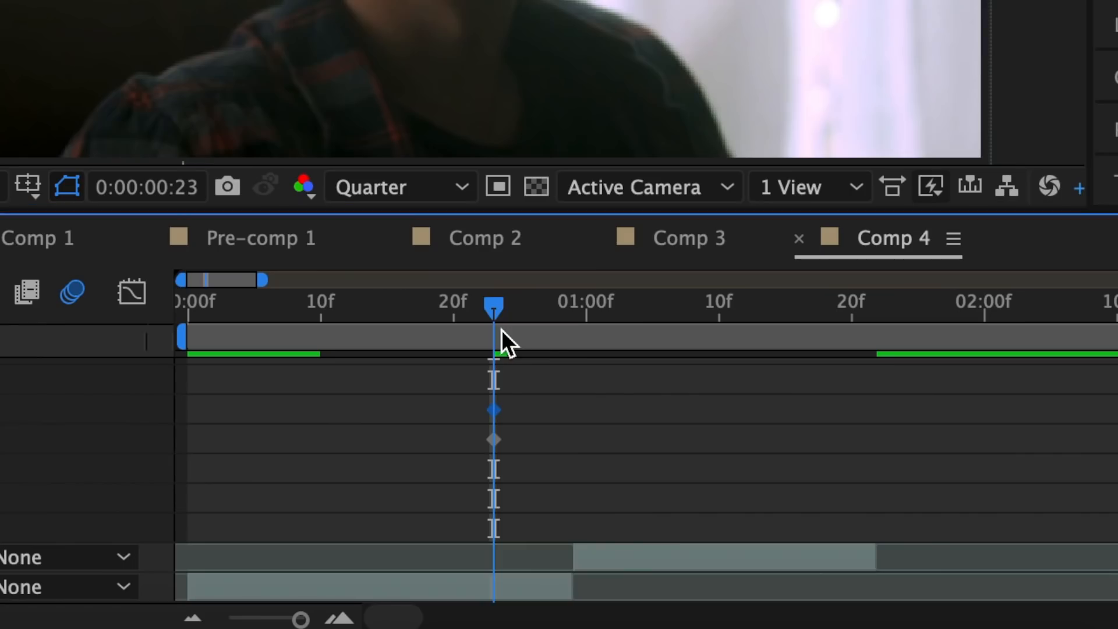
At 0:00:00:29, keyframe the butterfly layer over the frame's centre with Position about 807, 313 and Scale 796%
drag(501, 330, 579, 330)
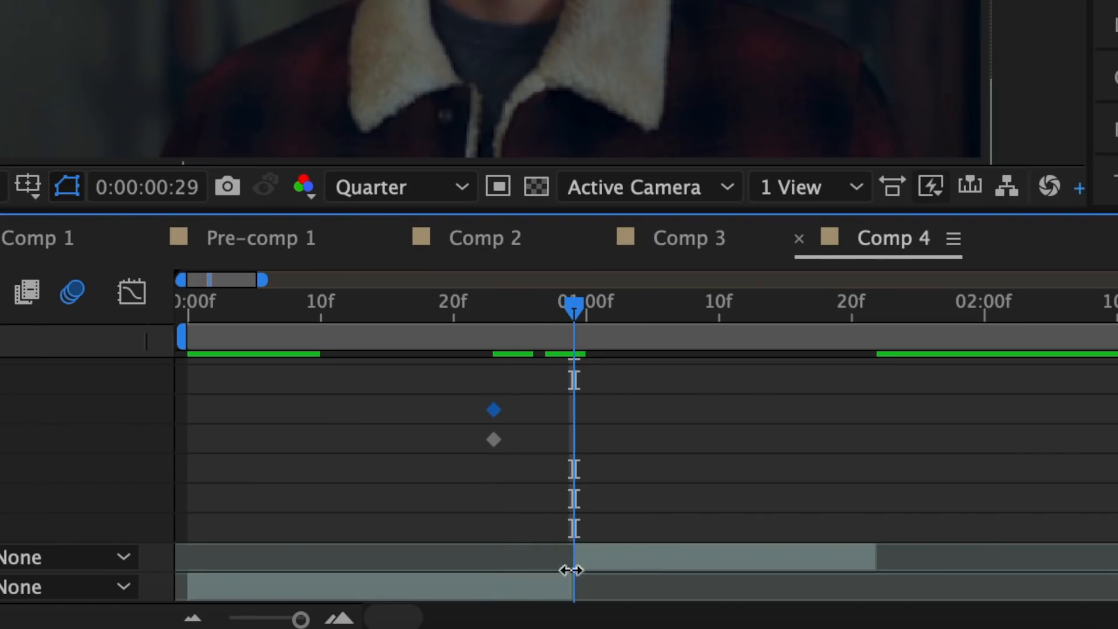
scroll(602, 442, up, 3)
click(44, 482)
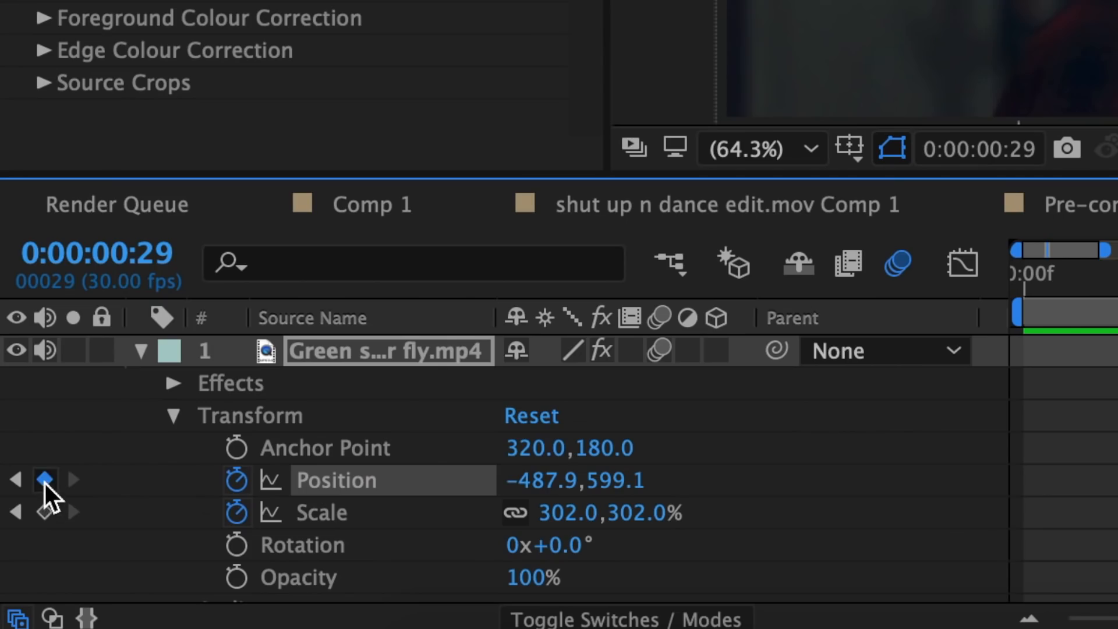
click(47, 513)
drag(89, 423, 625, 412)
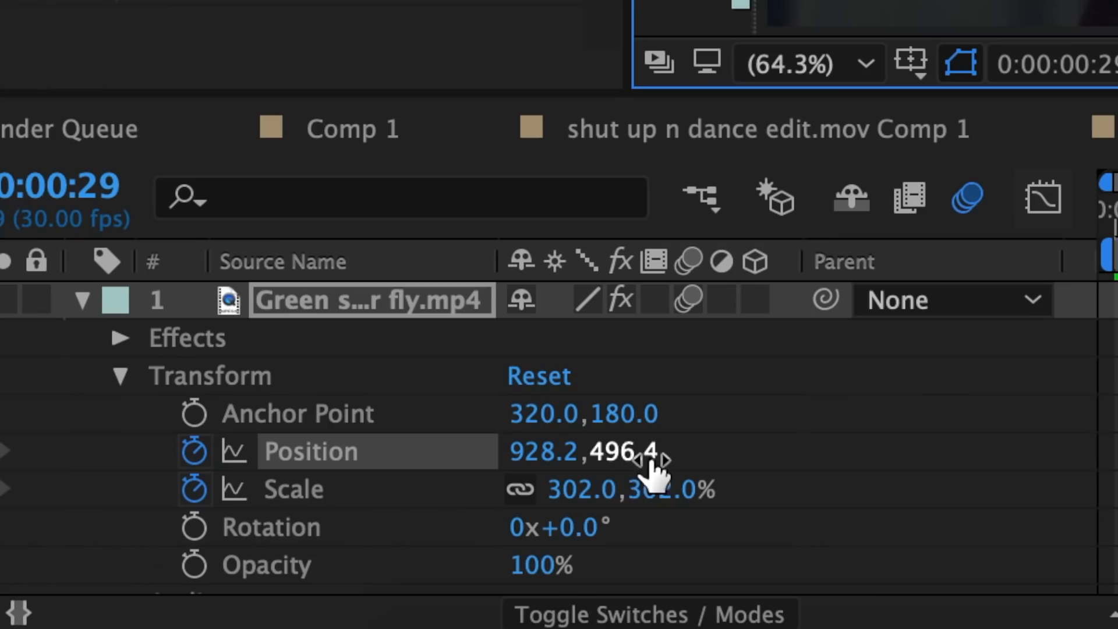
drag(578, 491, 1106, 499)
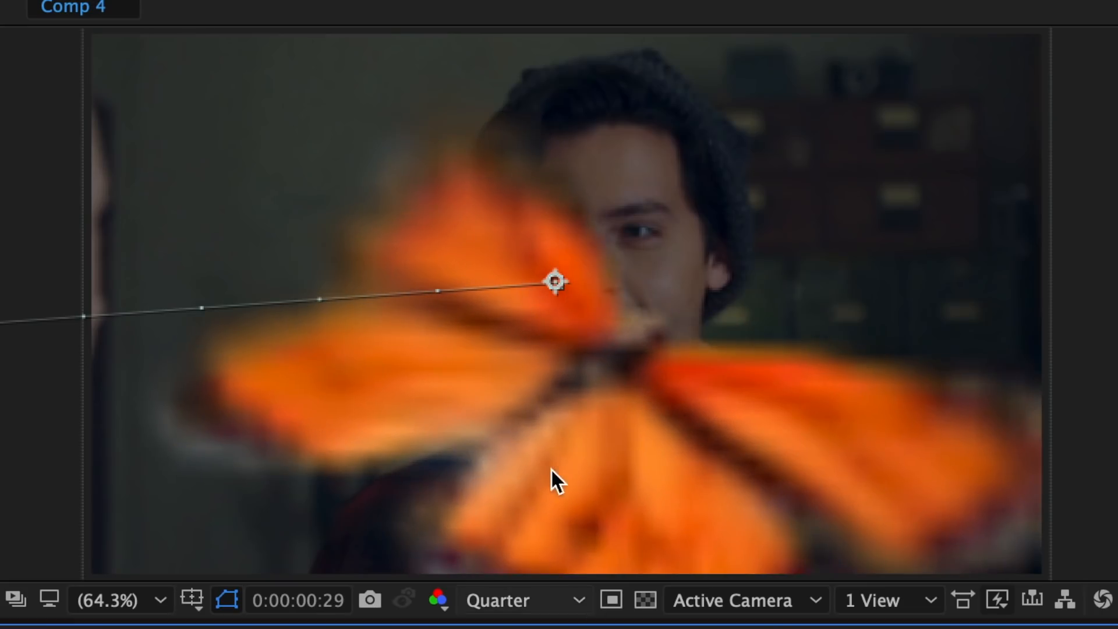
drag(553, 425, 516, 346)
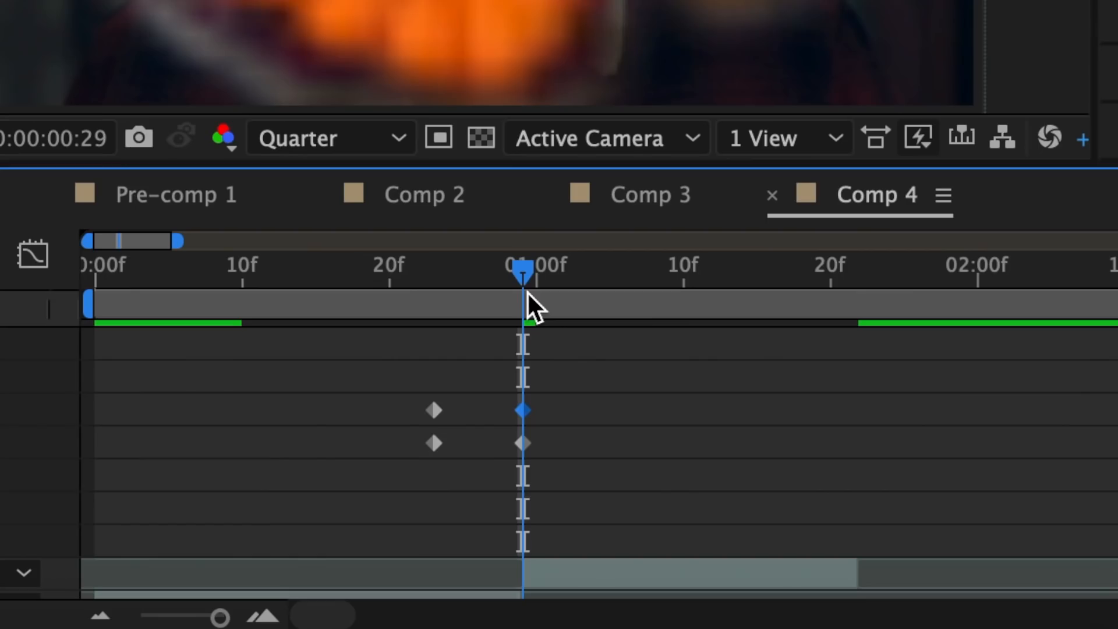
At 0:00:01:09, keyframe the butterfly at a reduced Scale and move it out past the frame's right edge
drag(529, 304, 670, 306)
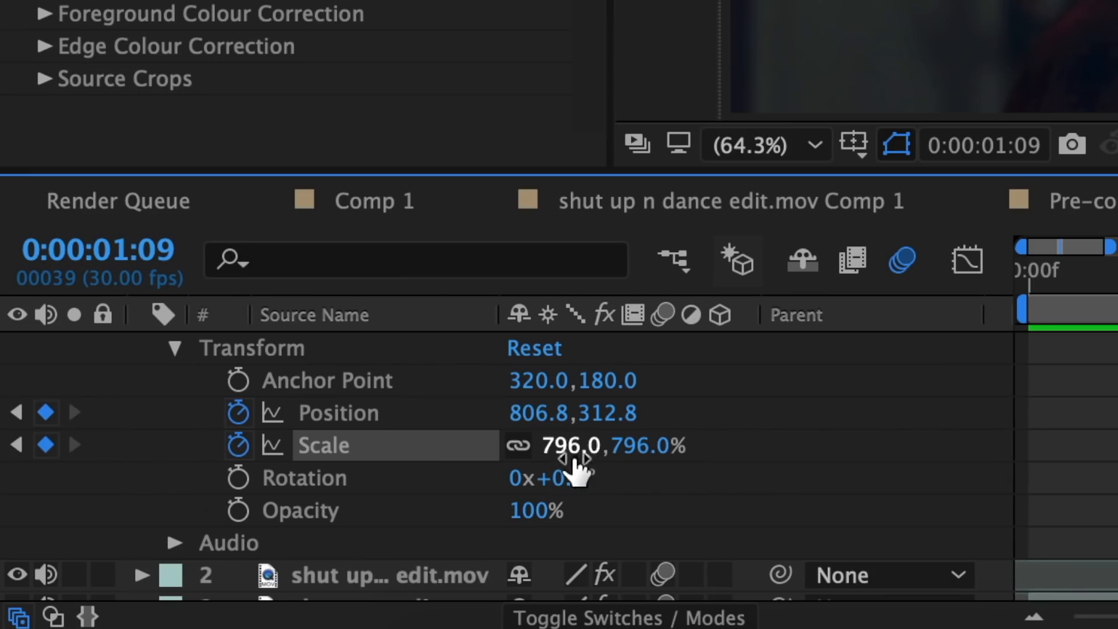
drag(576, 447, 169, 442)
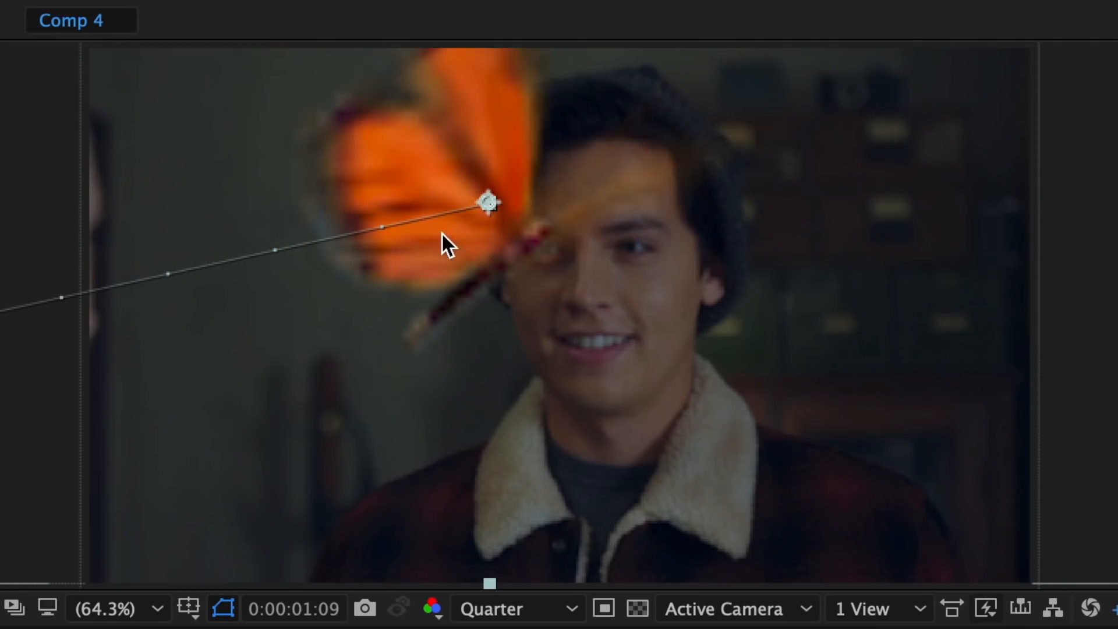
drag(433, 251, 1112, 423)
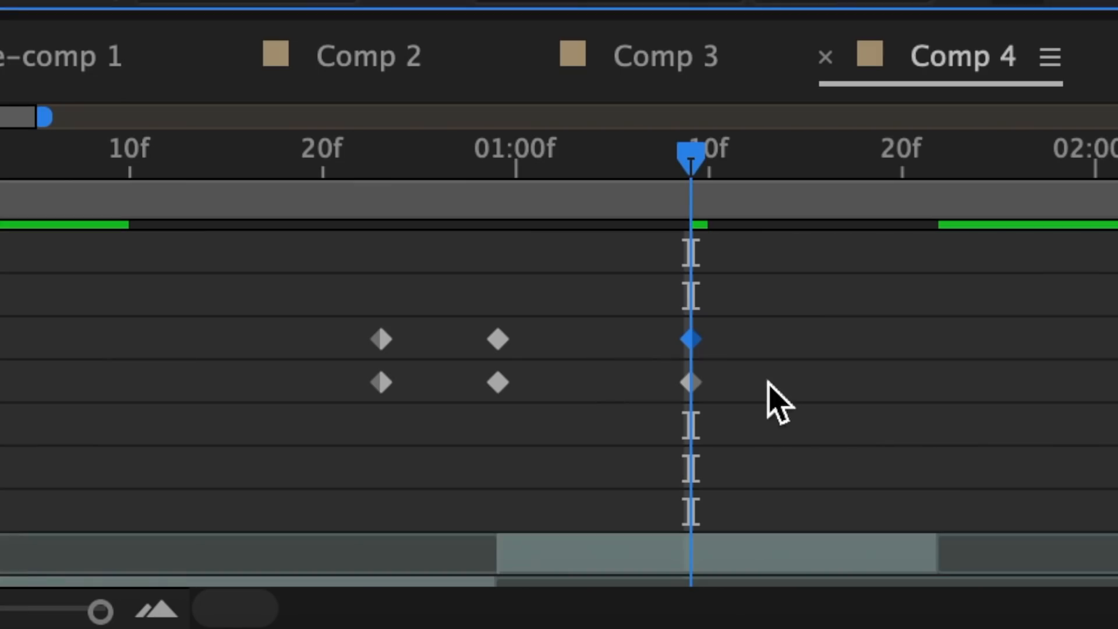
Apply Easy Ease to all of the butterfly layer's Position and Scale keyframes
drag(755, 407, 319, 334)
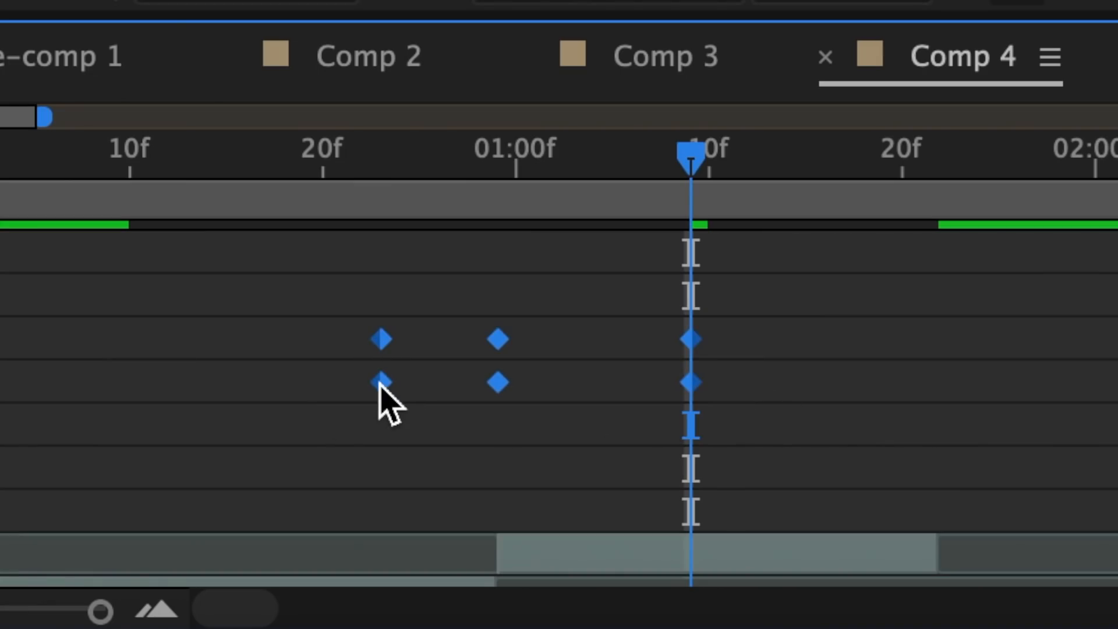
right_click(380, 385)
mouse_move(497, 587)
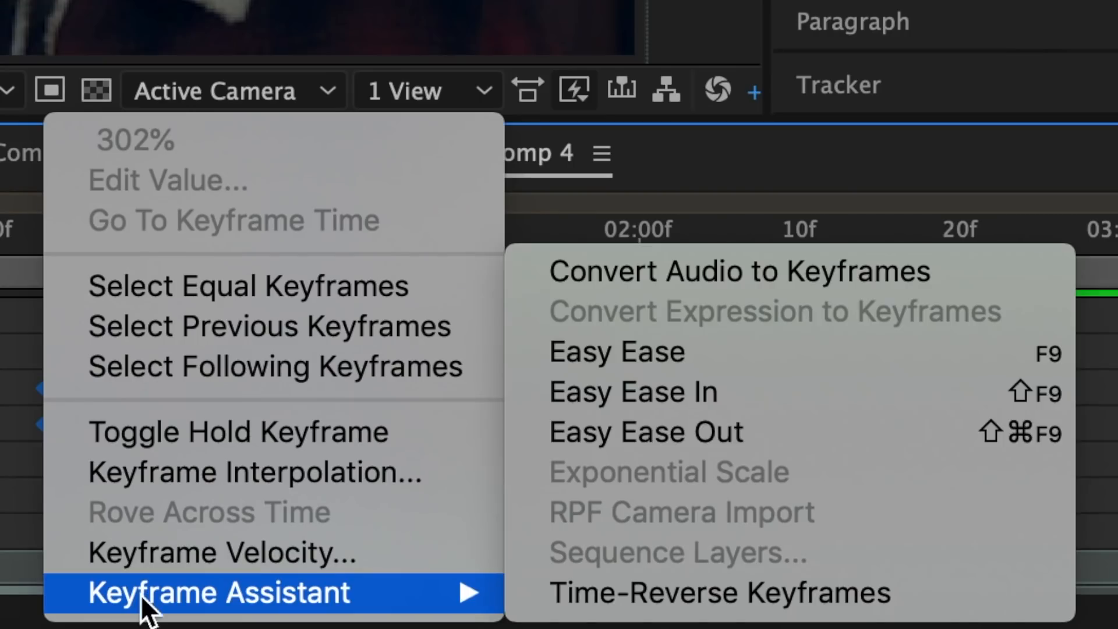
click(685, 340)
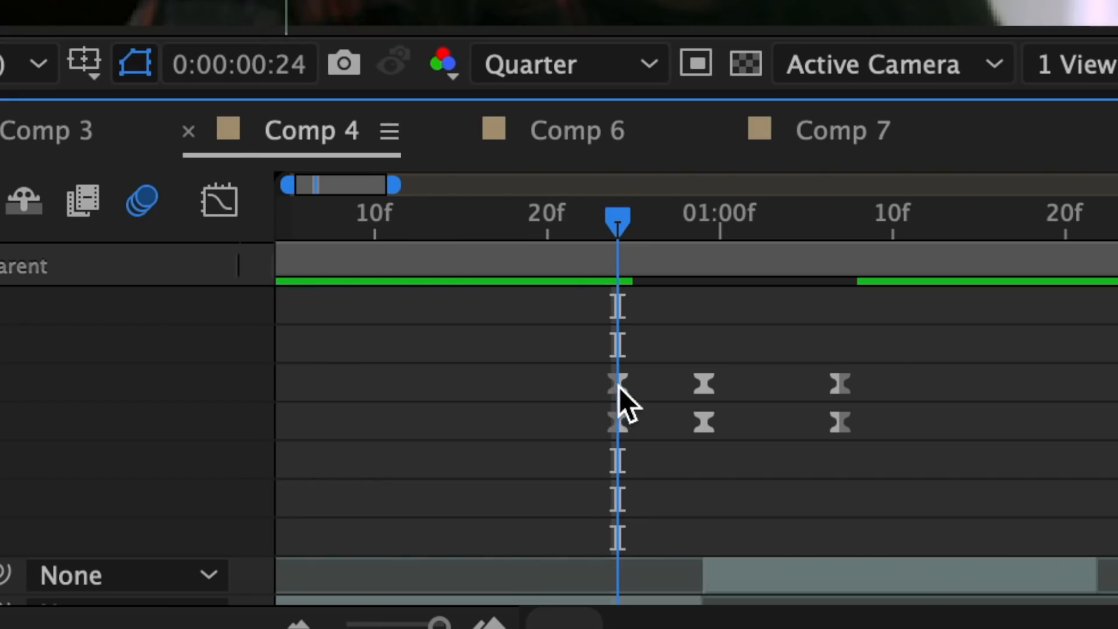
Reshape the butterfly's Position speed graph to peak sharply at the middle keyframe and taper towards the first and last ones
click(225, 208)
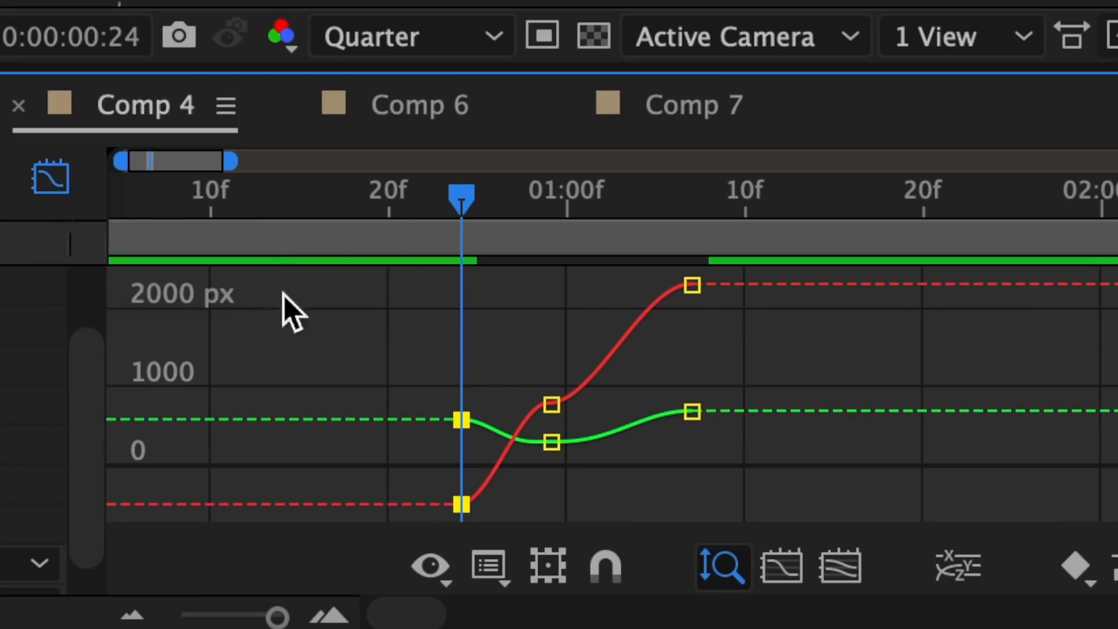
click(497, 558)
click(599, 217)
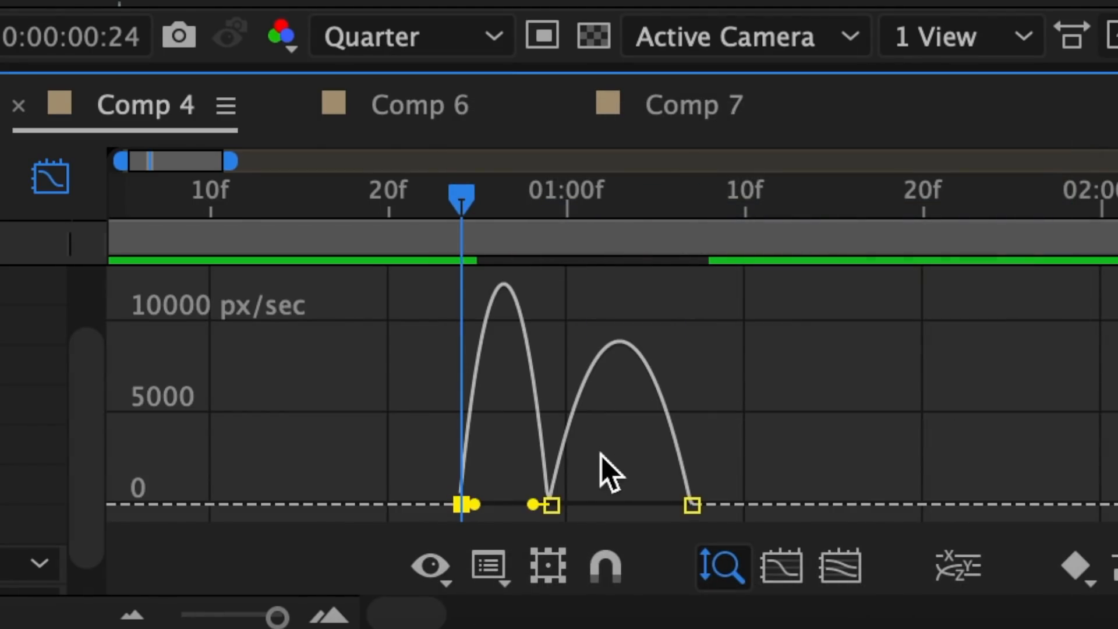
drag(535, 504, 552, 503)
drag(481, 504, 495, 505)
drag(573, 504, 560, 505)
drag(663, 505, 643, 505)
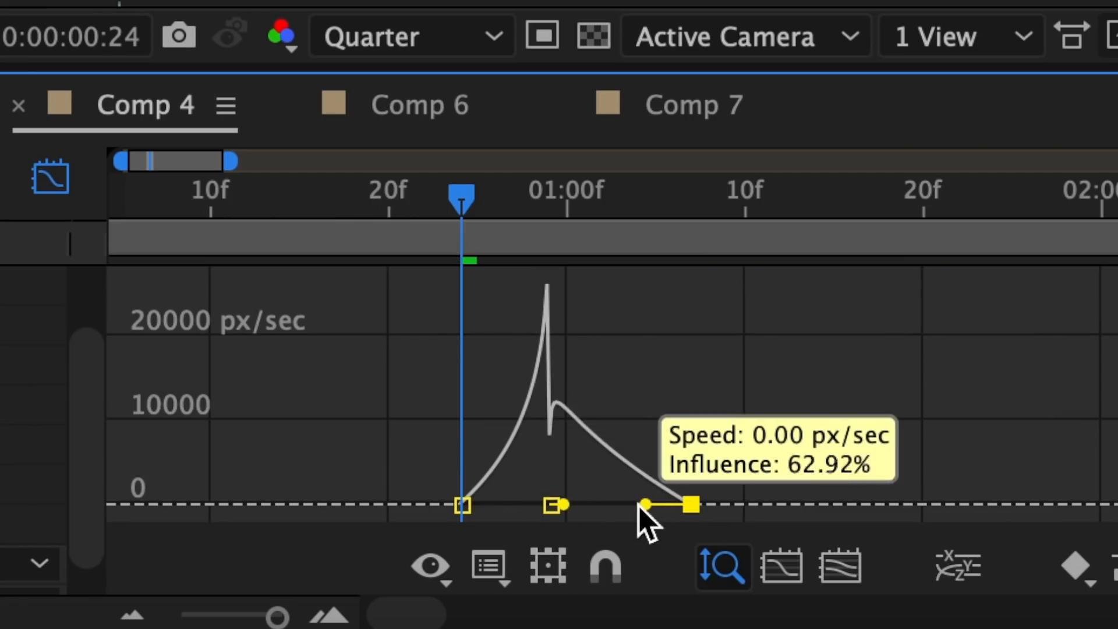
drag(493, 505, 489, 507)
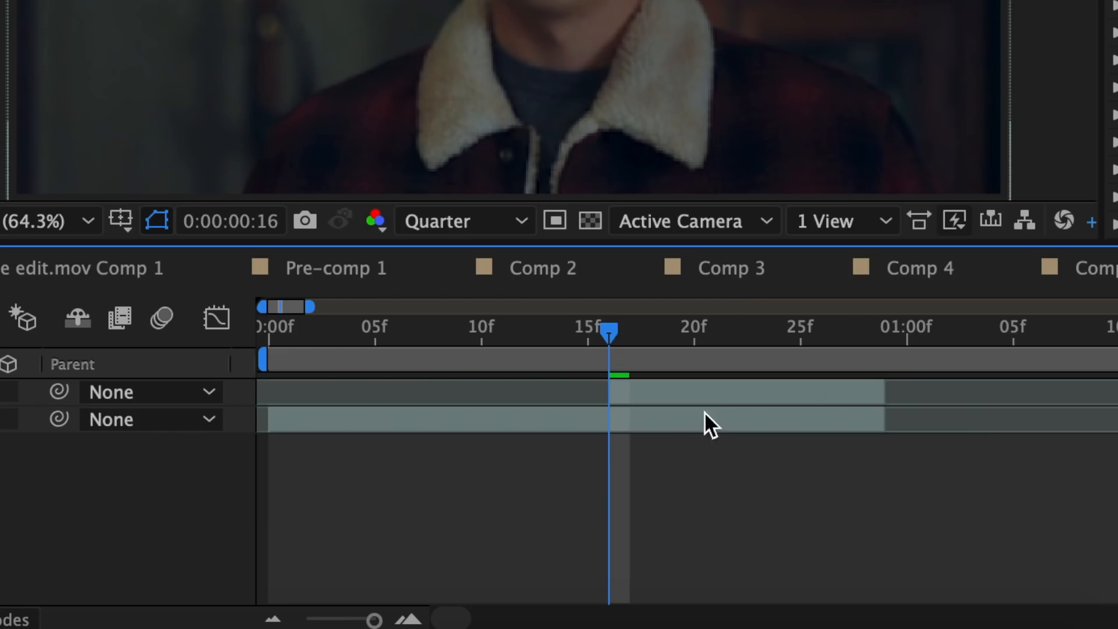
Pre-compose Comp 6's upper clip as shut up n dance edit.mov Comp 8, moving all attributes, and enable motion blur
click(697, 386)
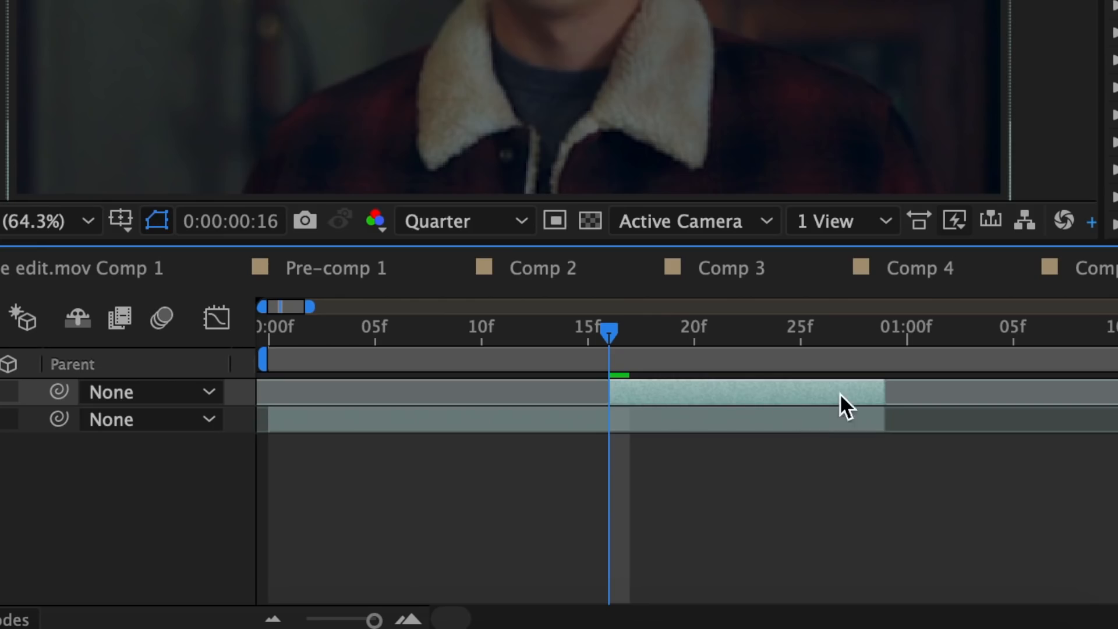
right_click(748, 386)
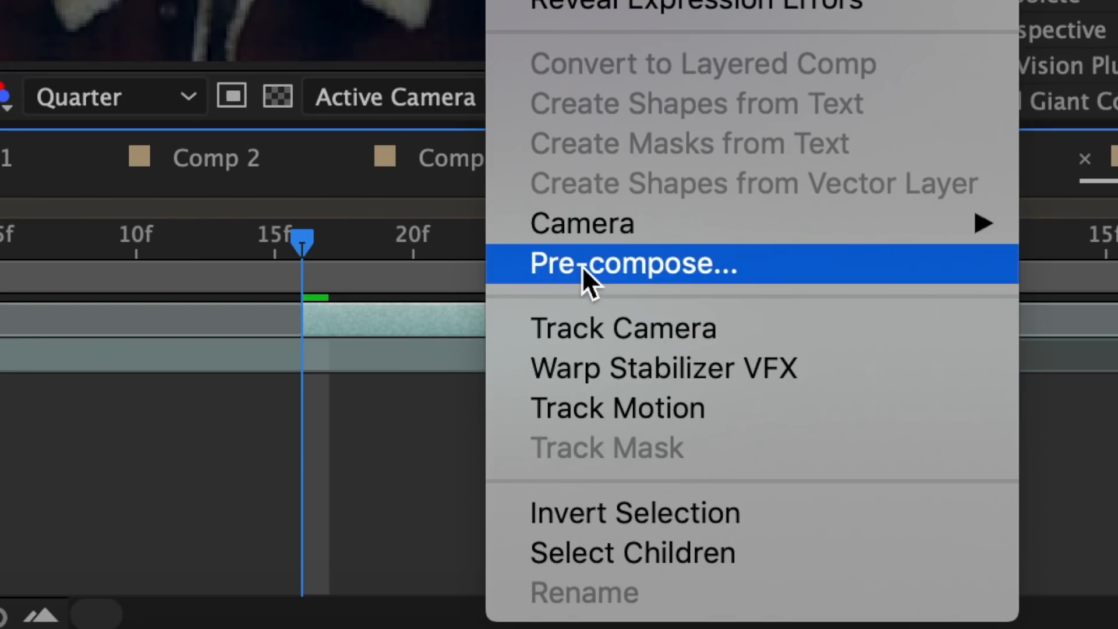
click(823, 353)
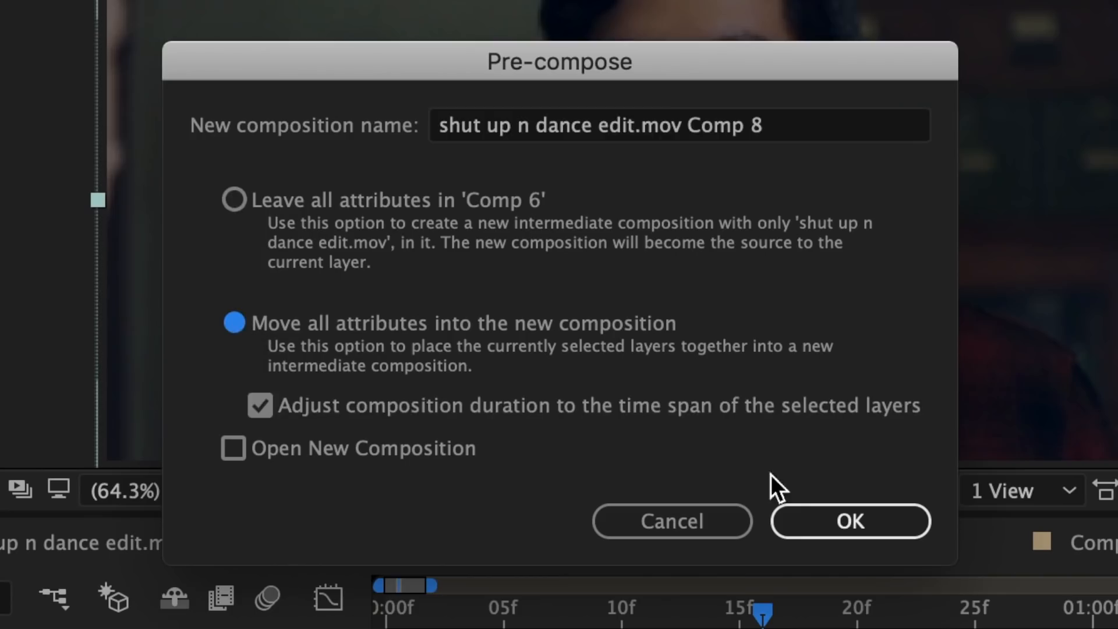
click(427, 130)
click(530, 302)
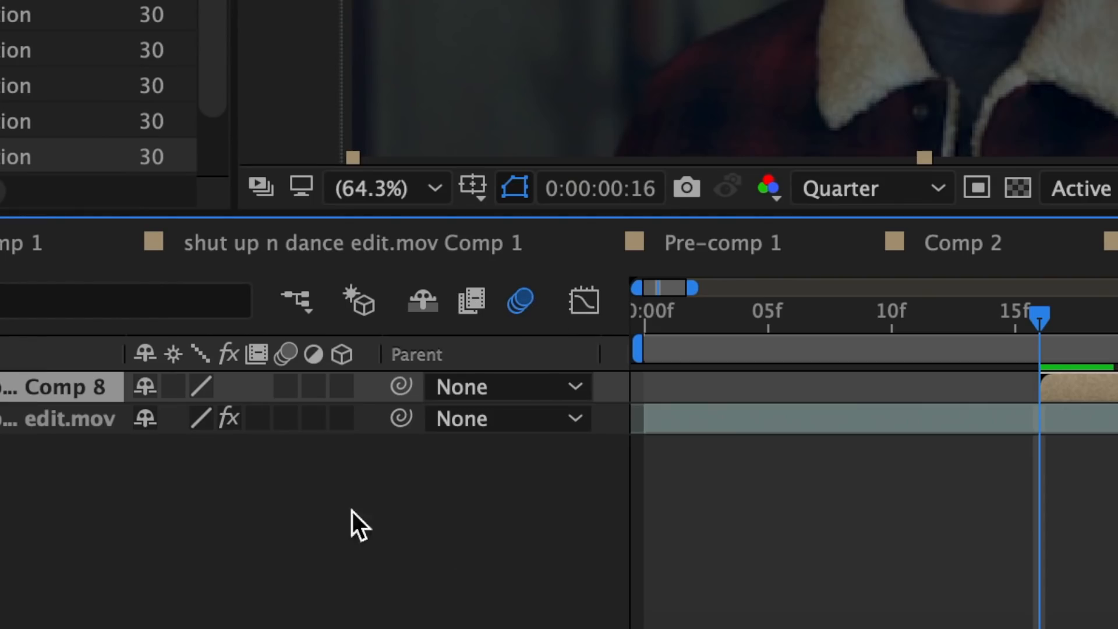
click(292, 397)
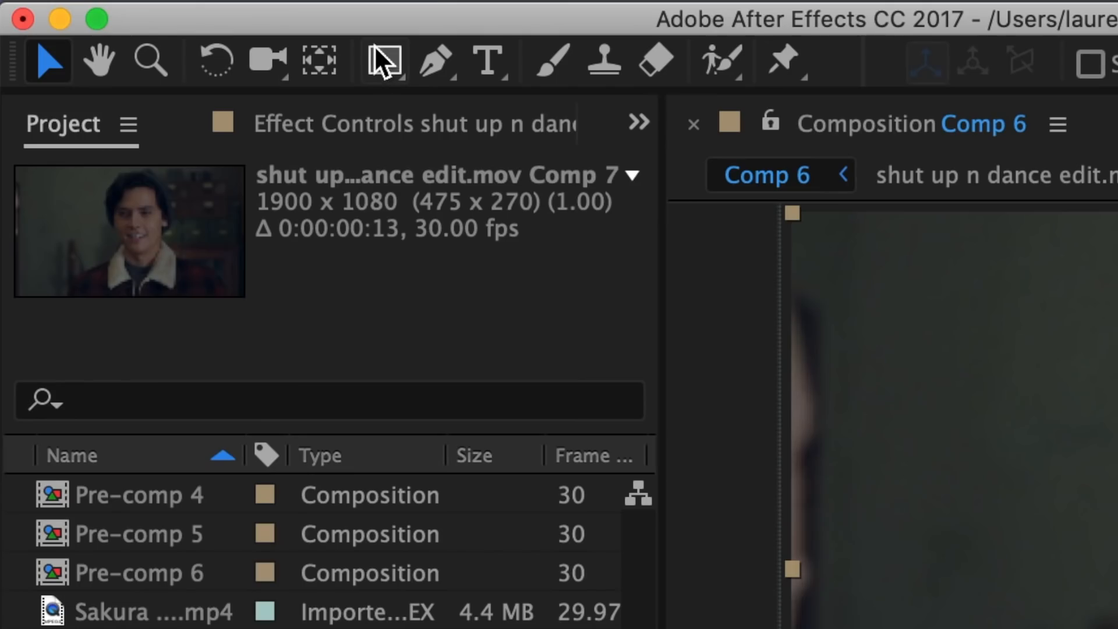
Draw a rectangular mask about 1134 × 1098 px over the middle of the Comp 8 layer
click(380, 58)
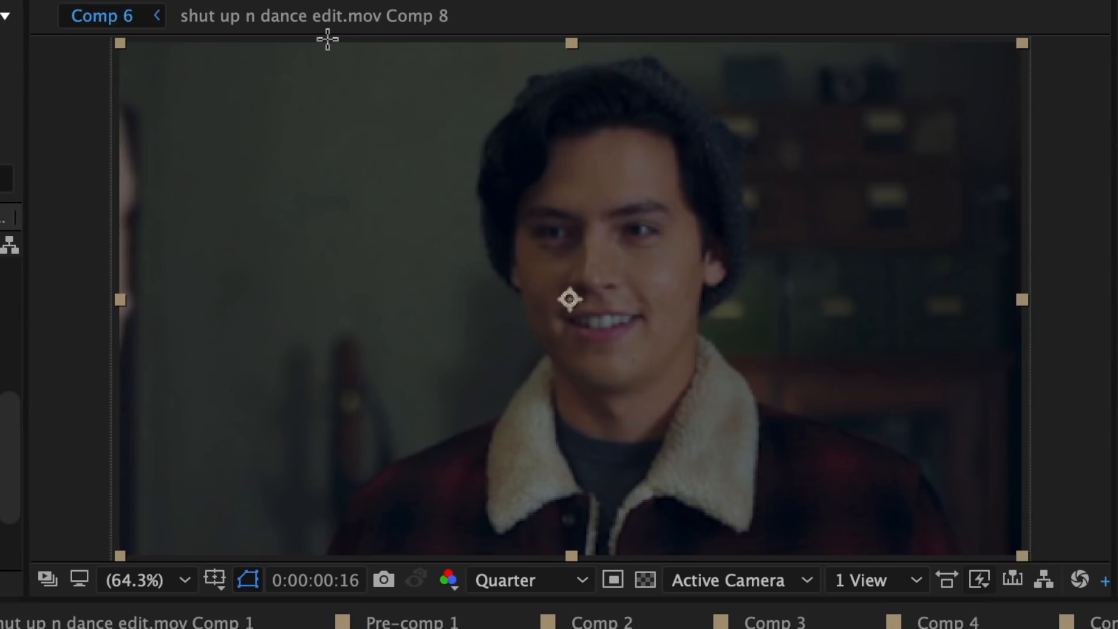
drag(307, 39, 730, 472)
drag(821, 558, 849, 558)
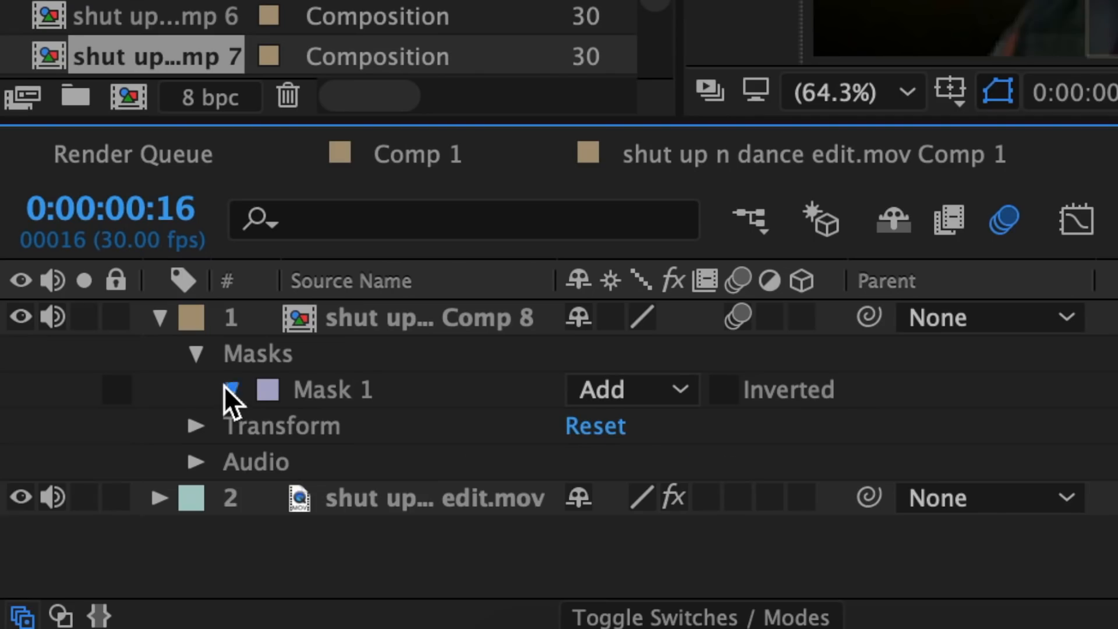
Reset the shape of Mask 1 on the Comp 8 layer to Ellipse
click(224, 385)
click(611, 426)
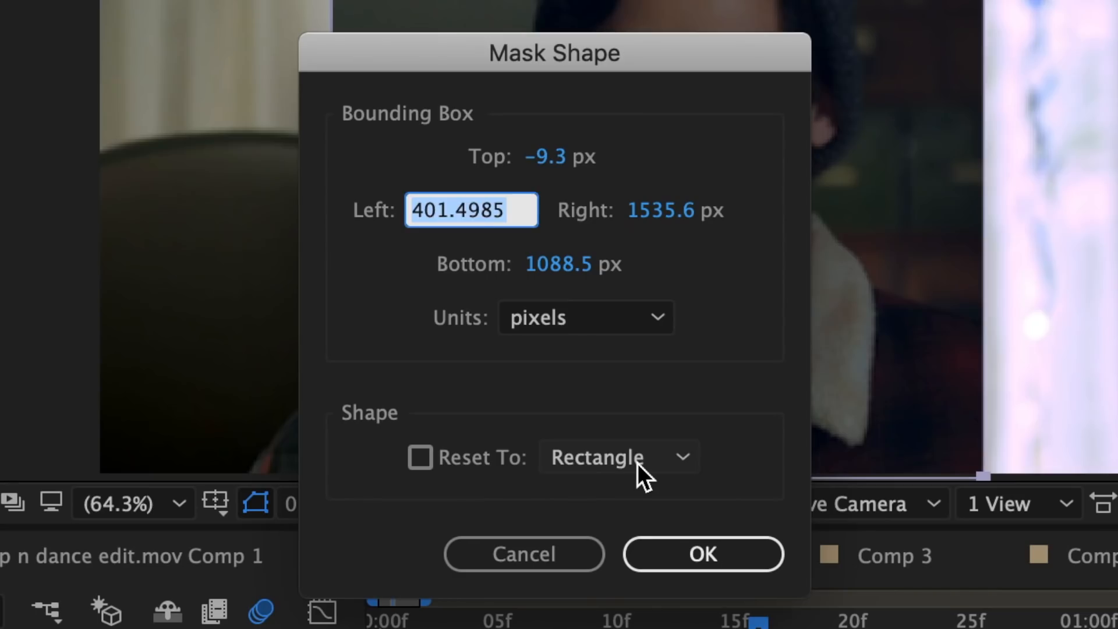
click(637, 463)
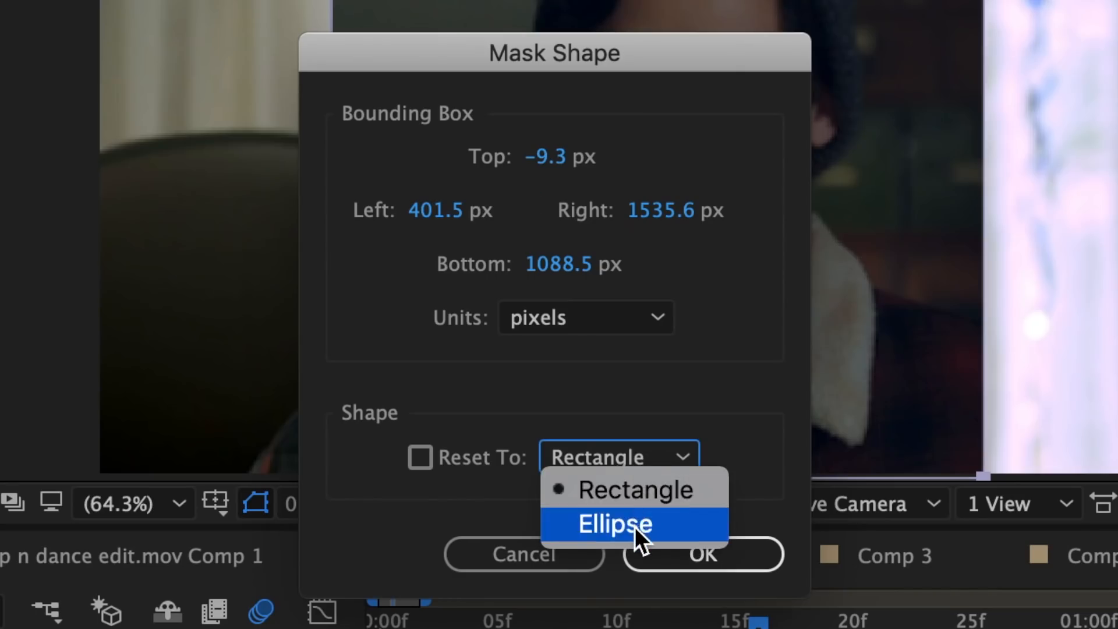
click(635, 527)
click(677, 553)
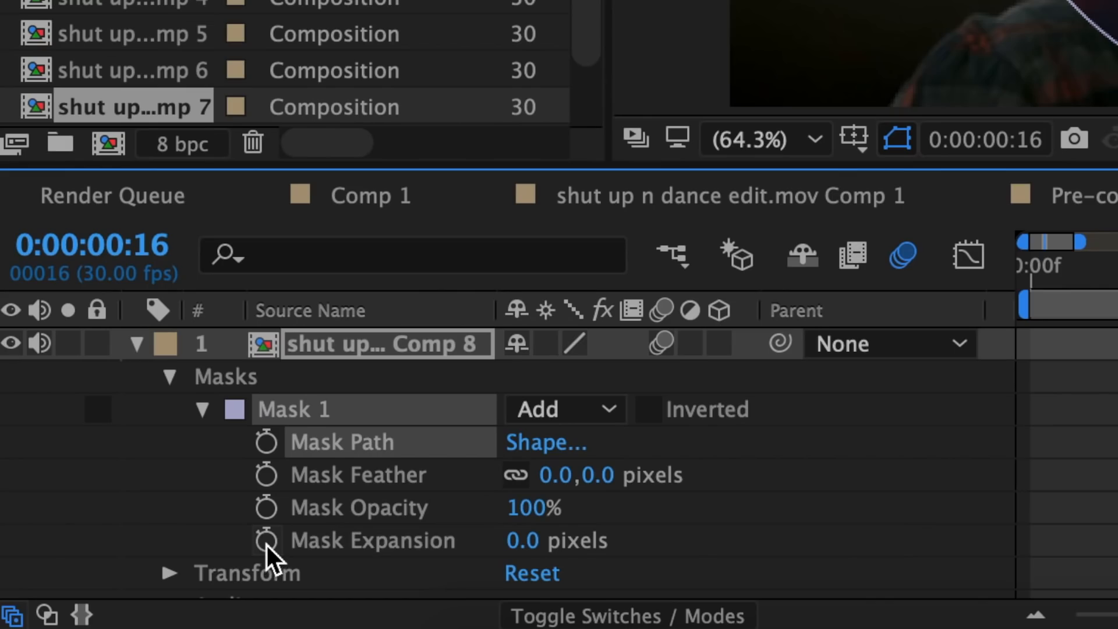
Start animating Mask Expansion on Mask 1 at frame 16 with a value of -501 pixels, shrinking the circle until it disappears
click(266, 545)
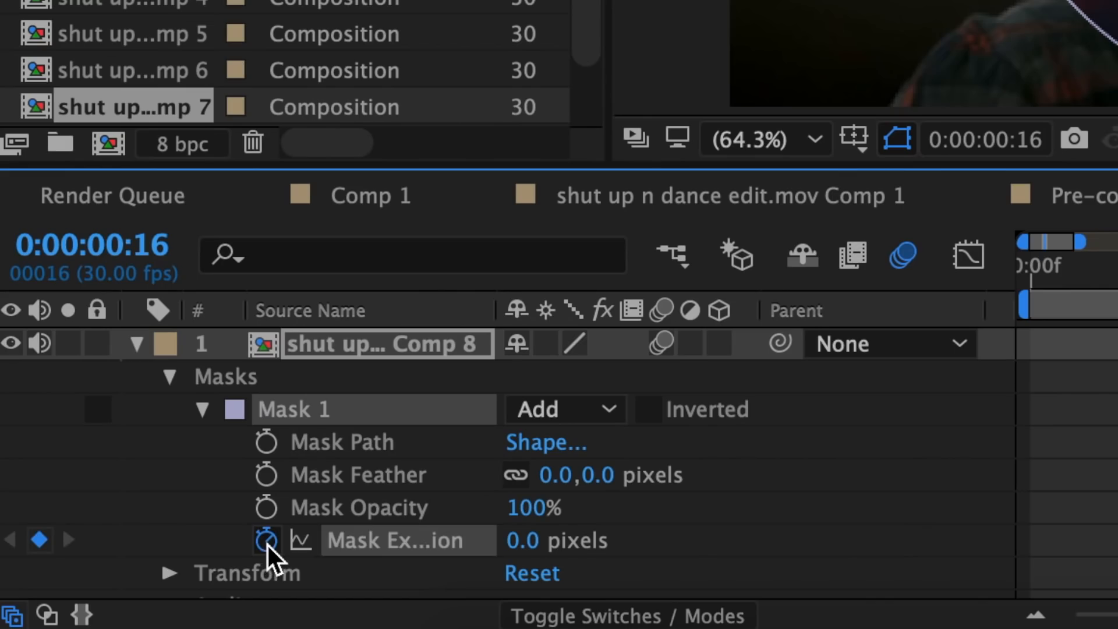
drag(521, 541, 51, 534)
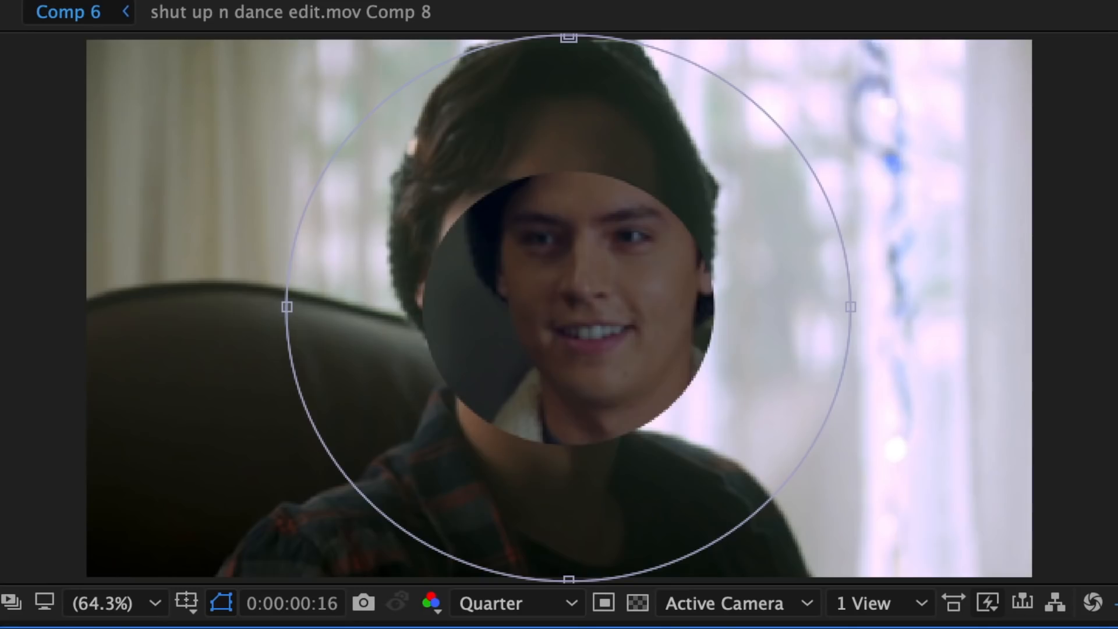
drag(52, 627, 12, 627)
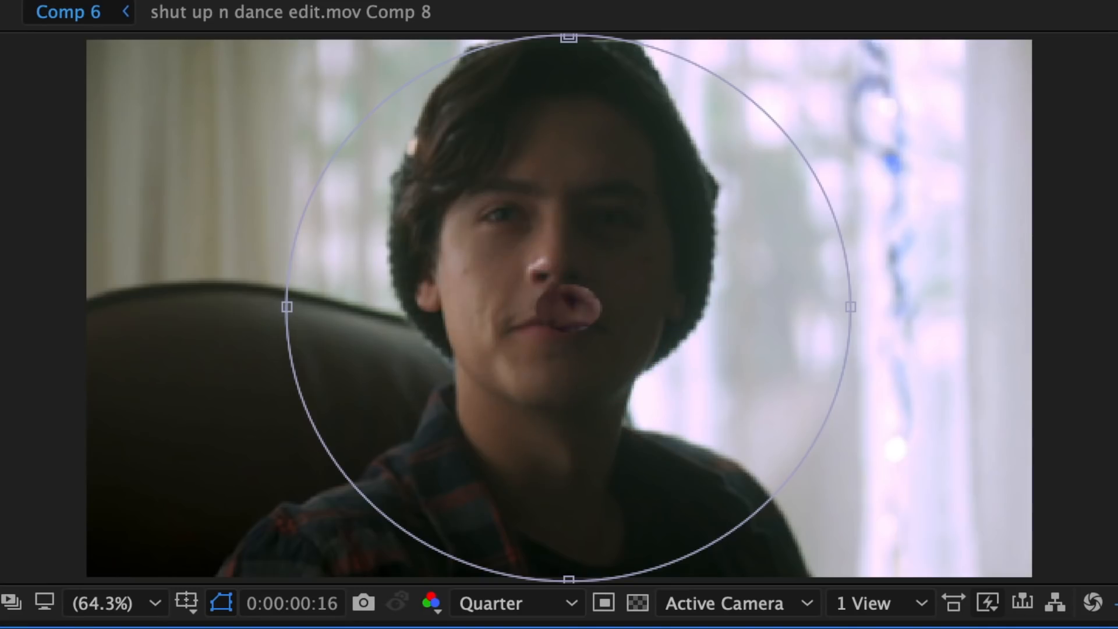
Add a Mask Expansion keyframe at frame 27 and set its value to 0 pixels
drag(415, 251, 723, 289)
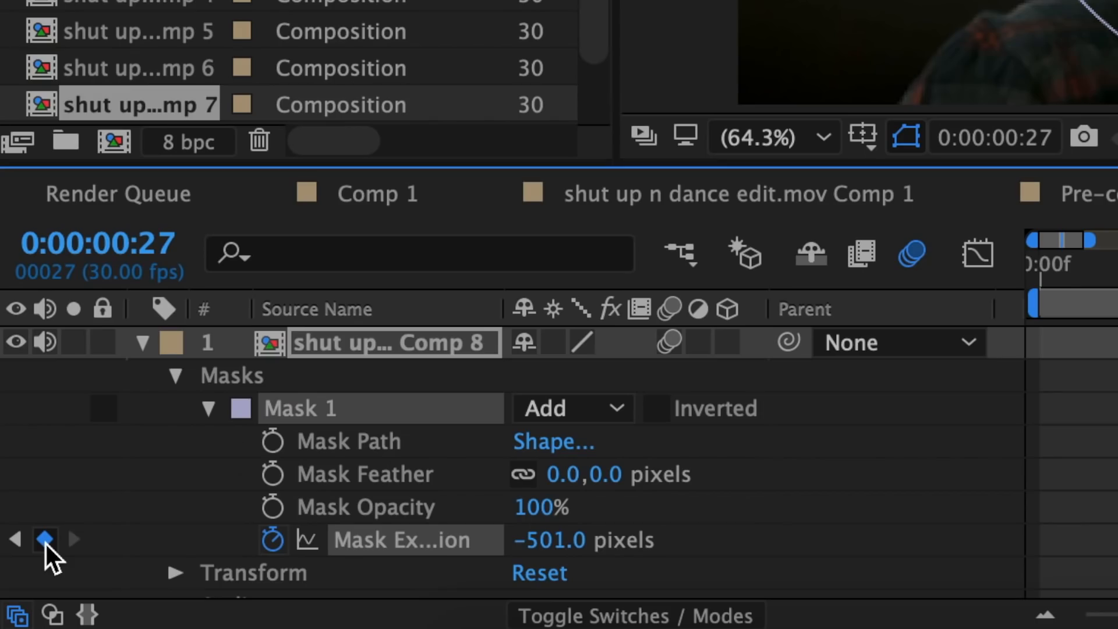
click(45, 541)
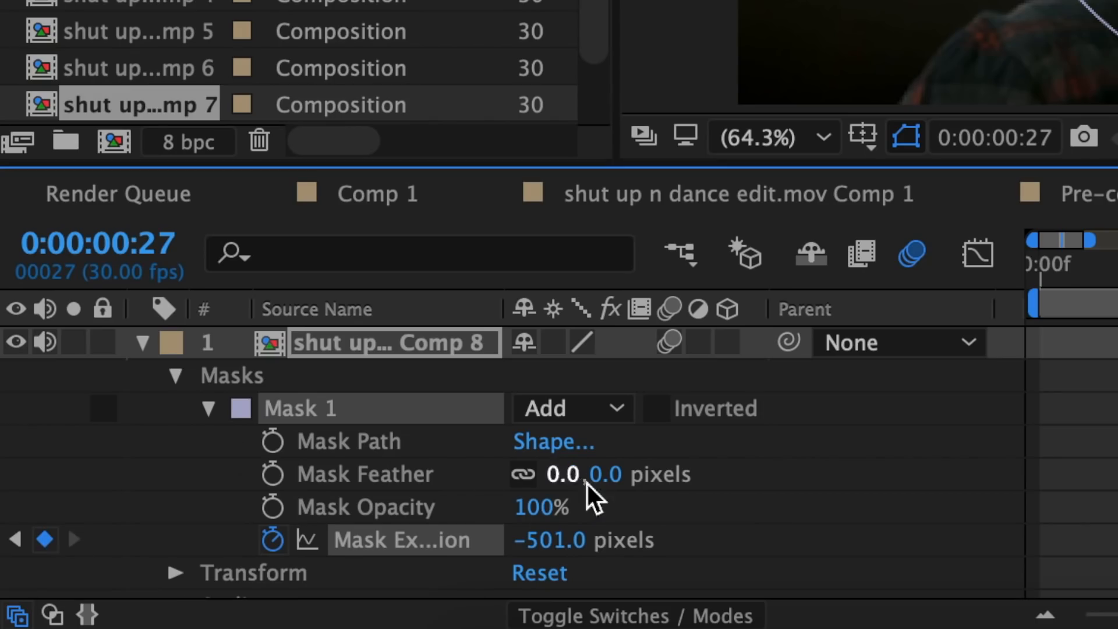
click(541, 540)
text(0)
key(Return)
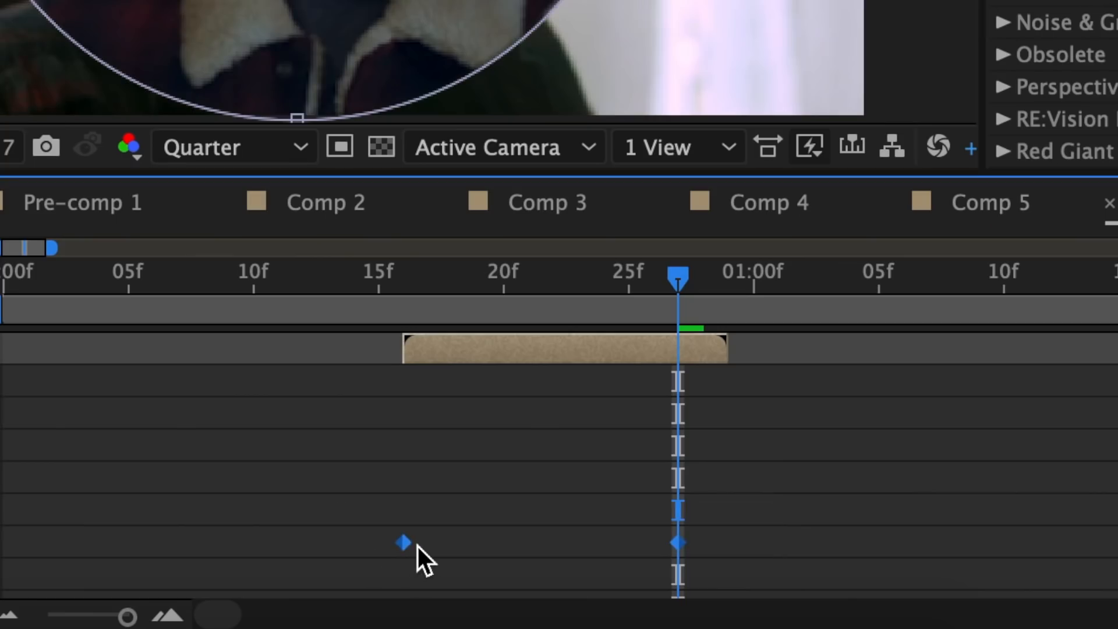
Apply Easy Ease to both Mask Expansion keyframes and reshape their graph to rise steeply at first and level off gradually towards the last keyframe
right_click(408, 546)
mouse_move(325, 594)
click(698, 380)
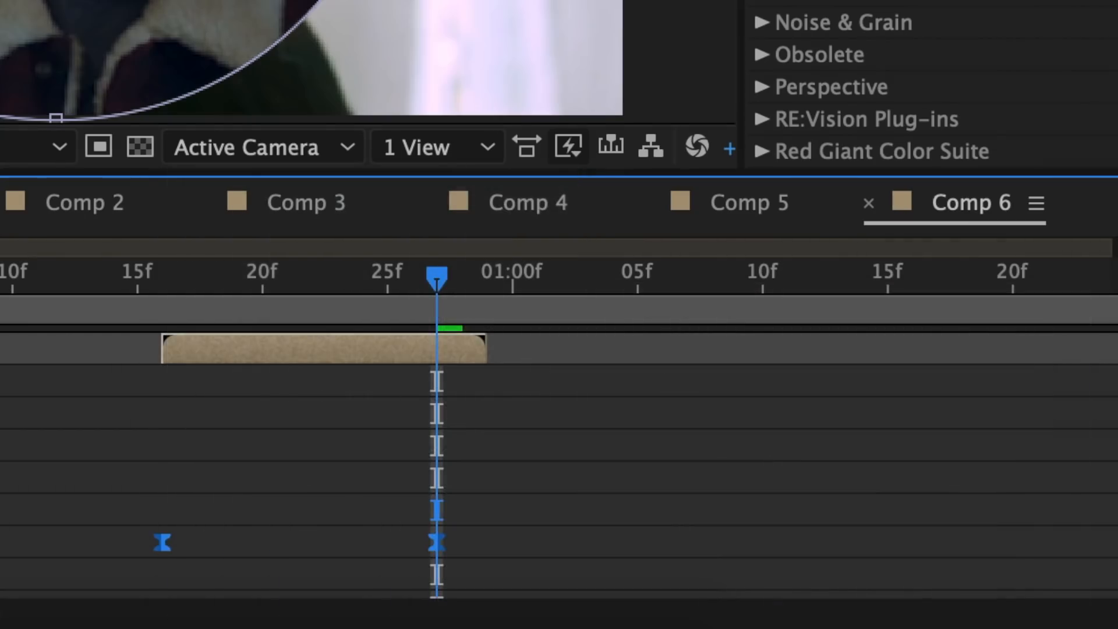
click(290, 235)
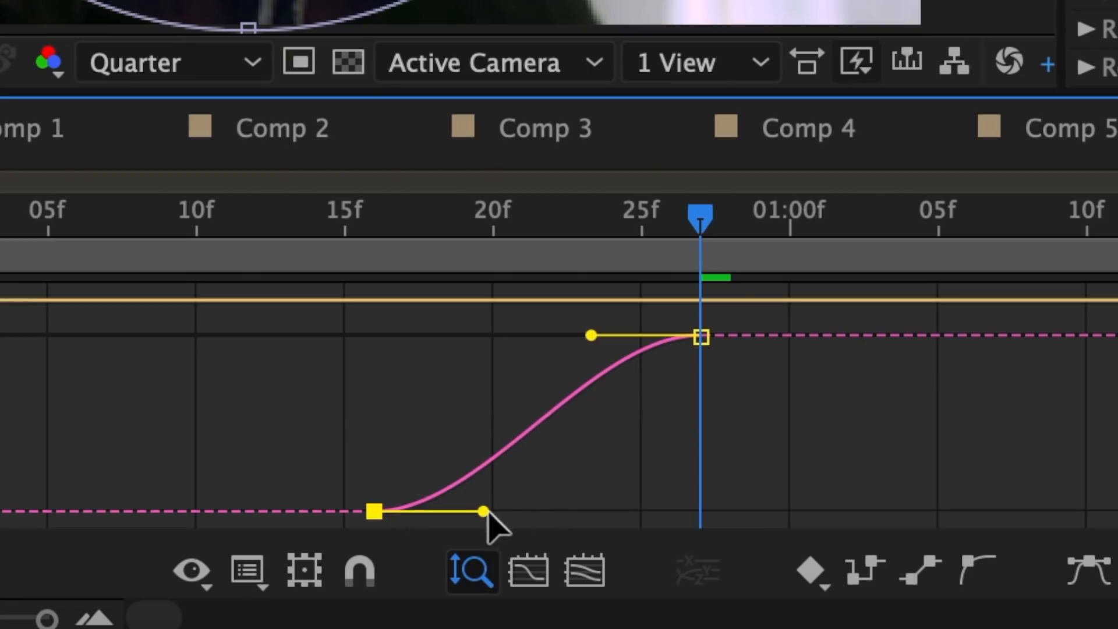
drag(486, 513, 308, 391)
drag(591, 335, 440, 338)
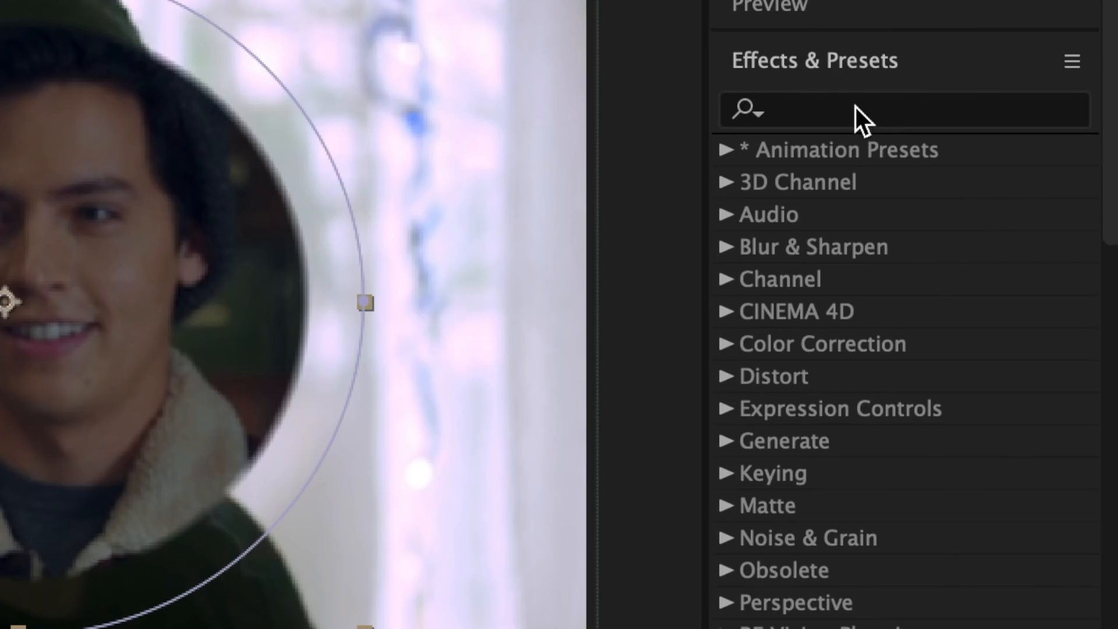
Apply the Drop Shadow effect to the masked Comp 8 layer with Distance 15 and Softness 30
click(859, 109)
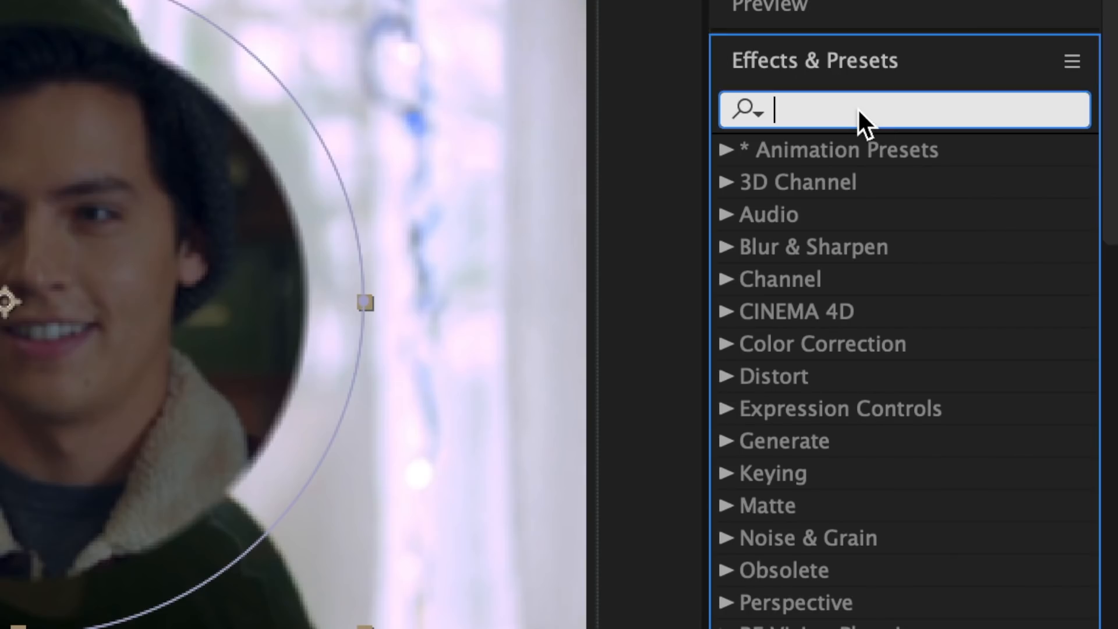
text(drop)
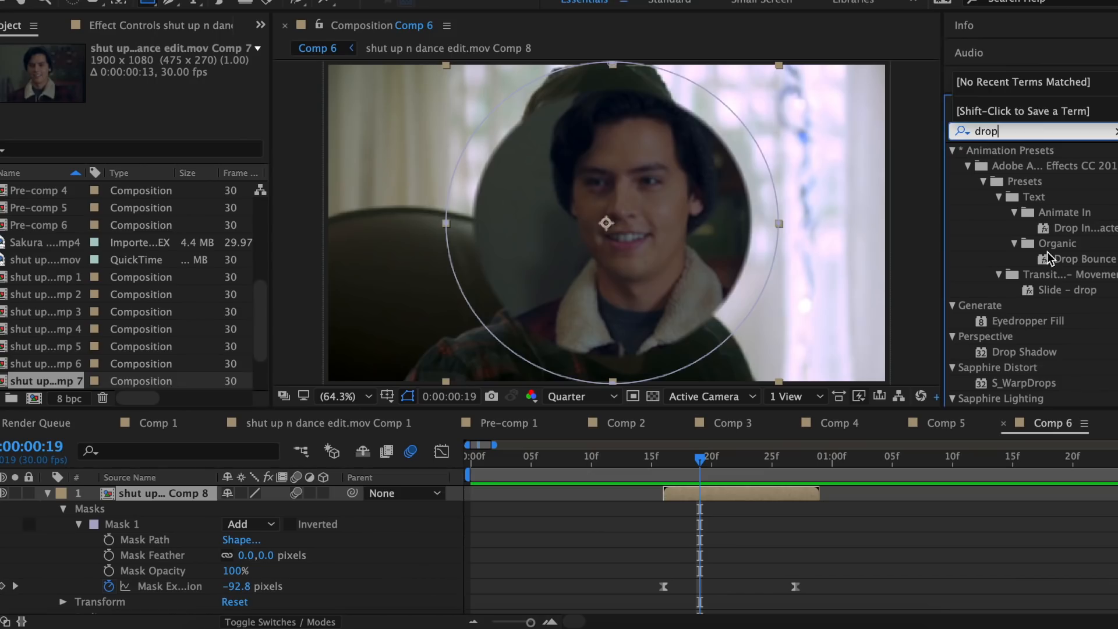
drag(1024, 352, 685, 495)
click(177, 140)
text(15)
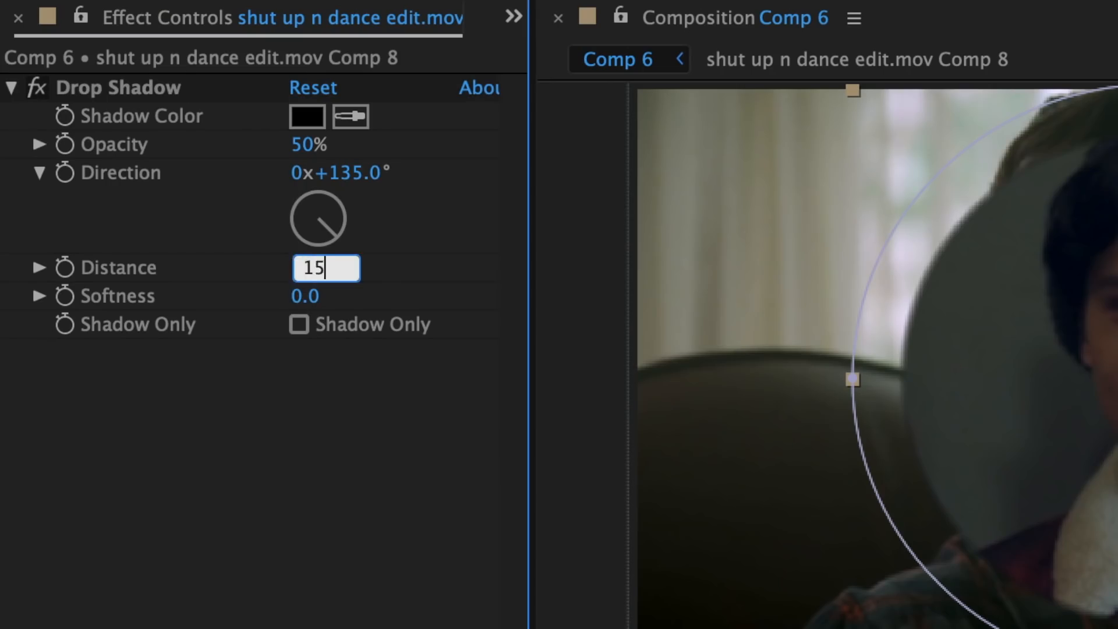
click(314, 300)
text(30)
key(Return)
Pre-compose the lower clip in Comp 6, beneath the masked layer
right_click(389, 412)
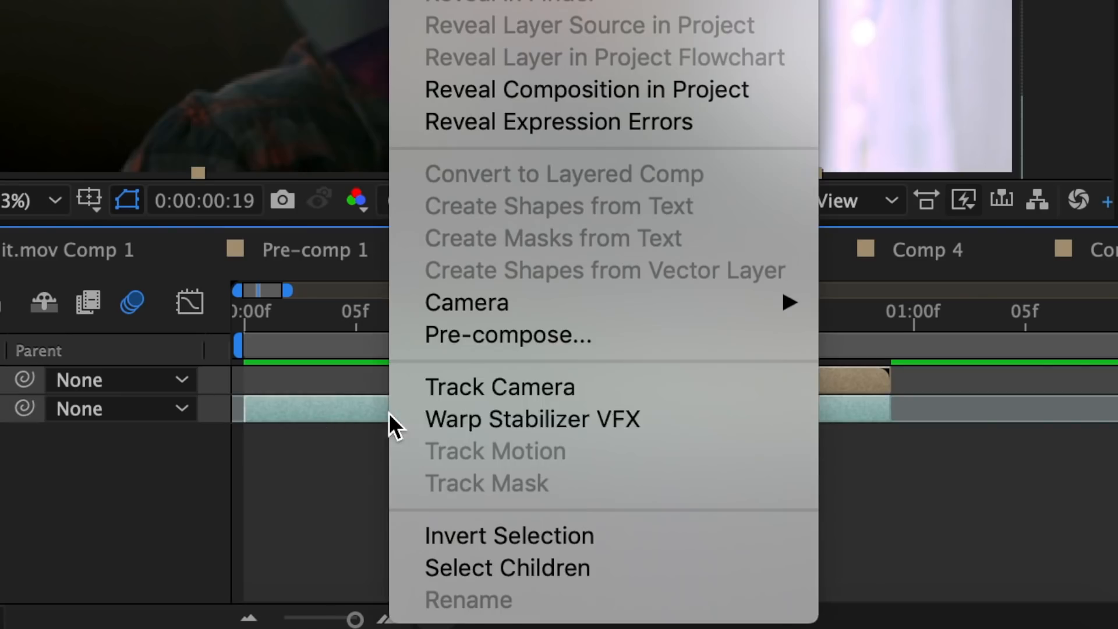
click(502, 338)
key(Return)
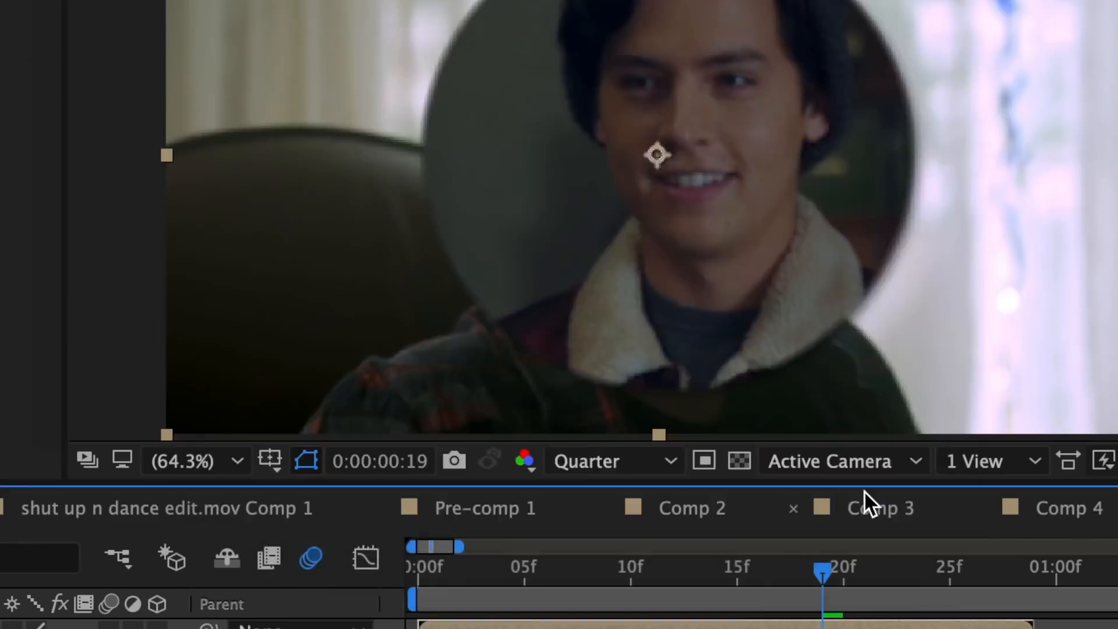